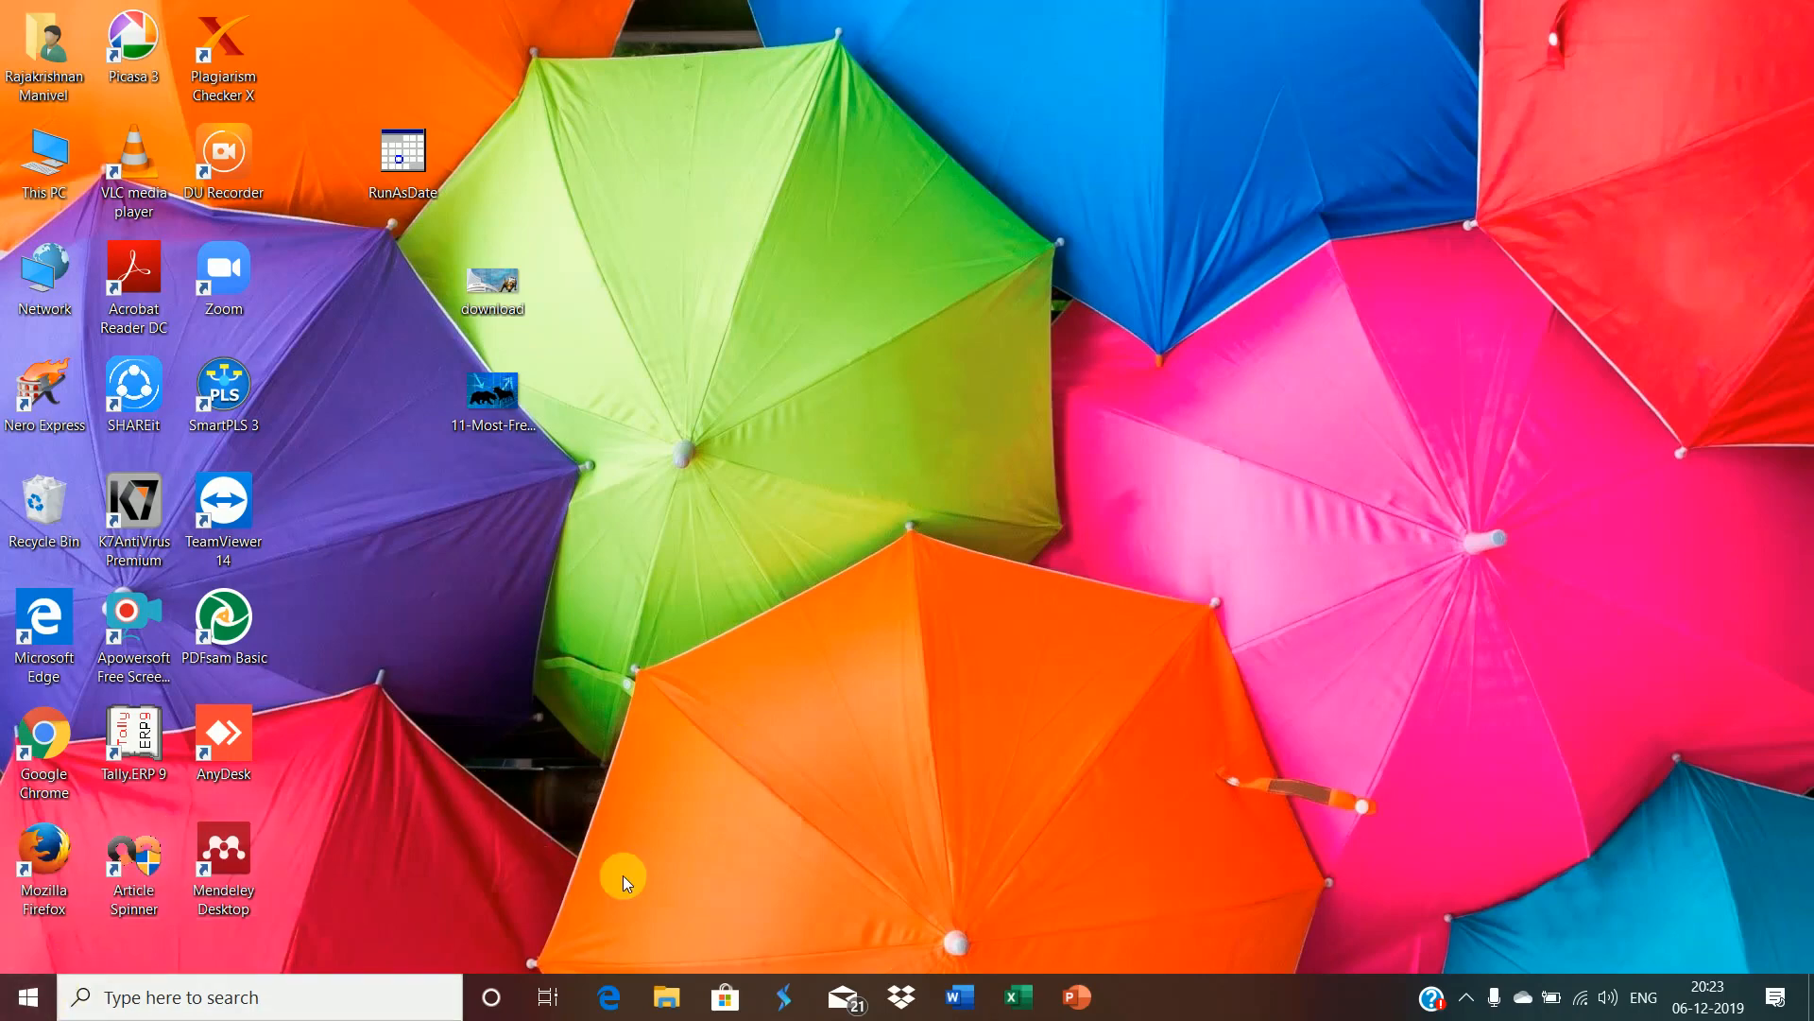
Step: Launch Excel and create a blank workbook
{"action": "key", "text": "super+r"}
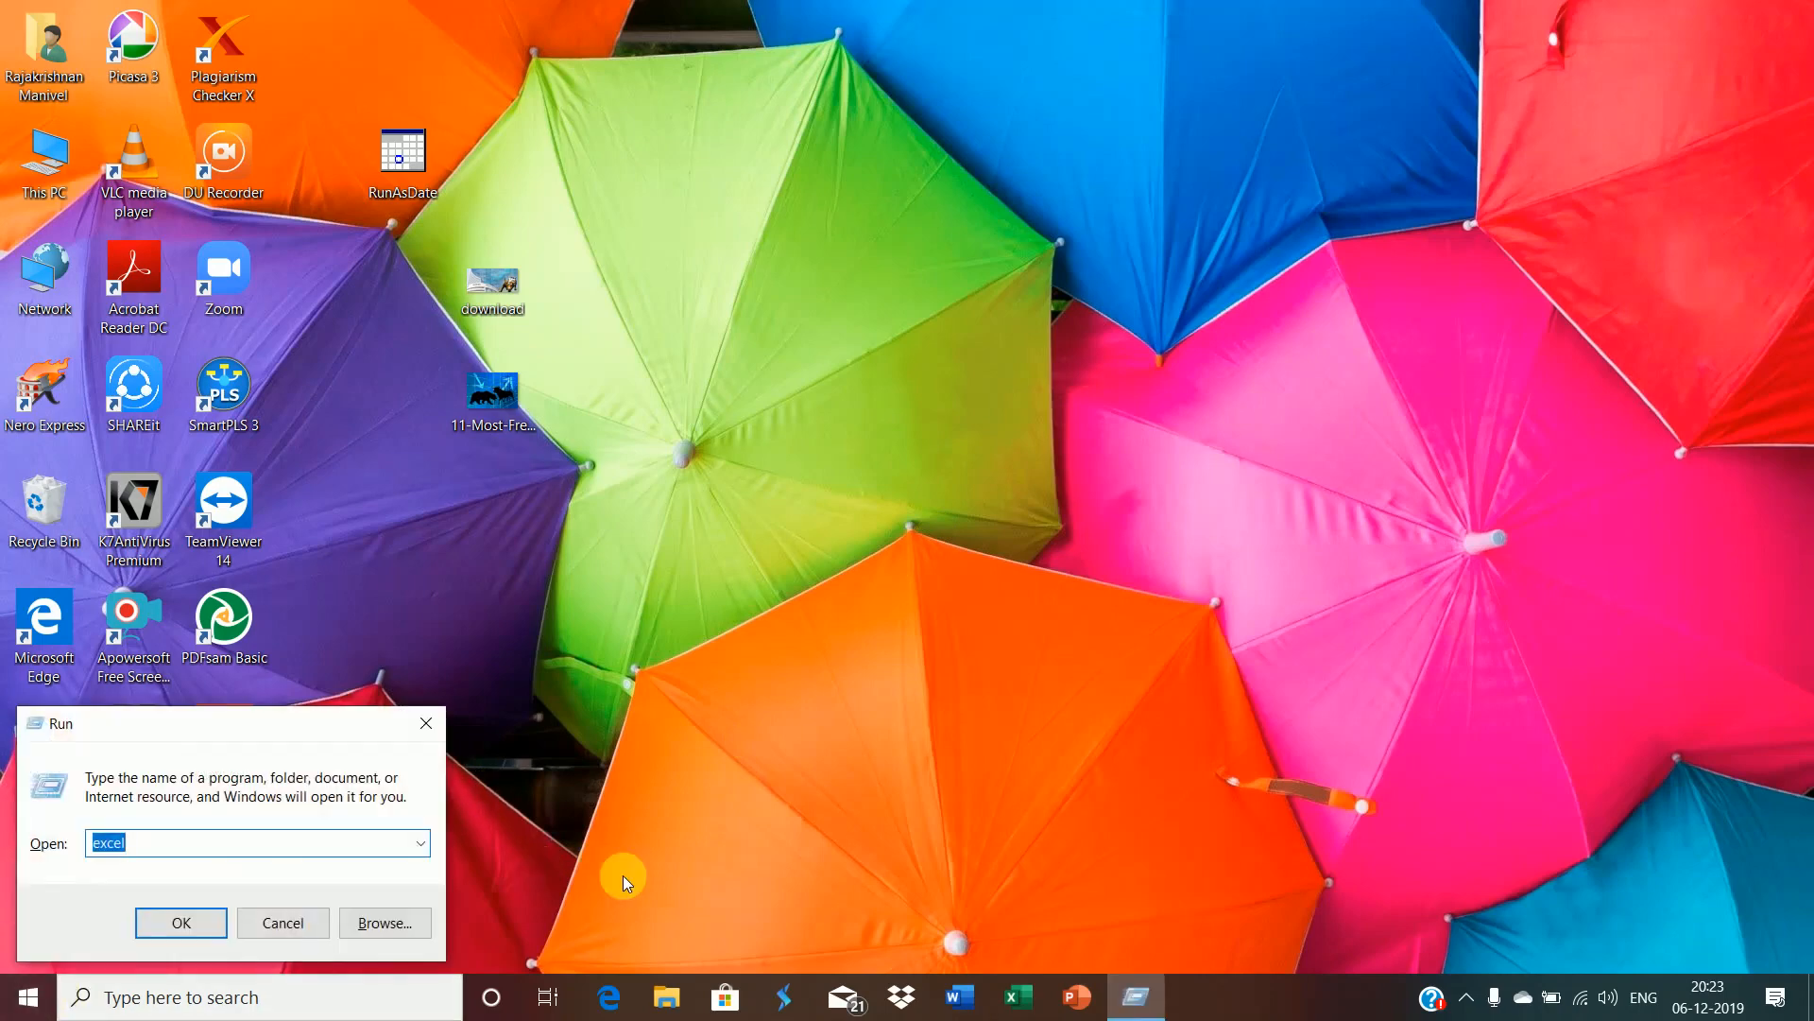
{"action": "key", "text": "Return"}
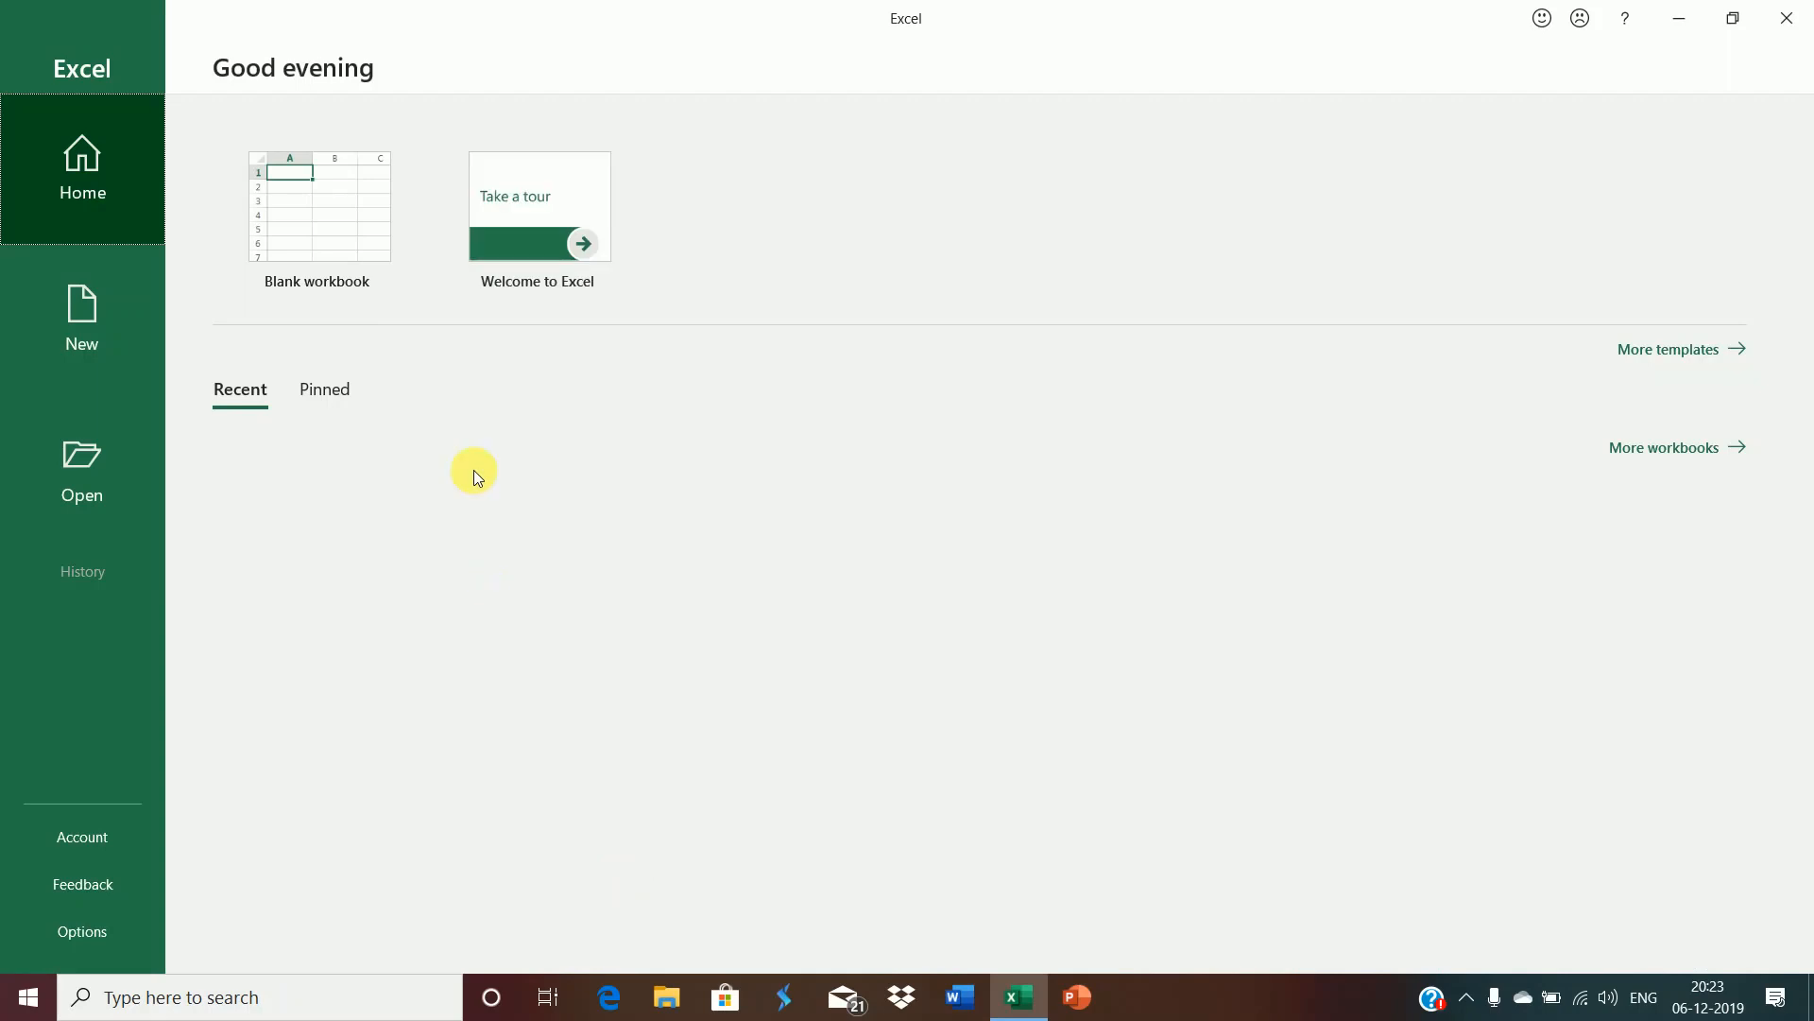
{"action": "left_click", "coordinate": [304, 229]}
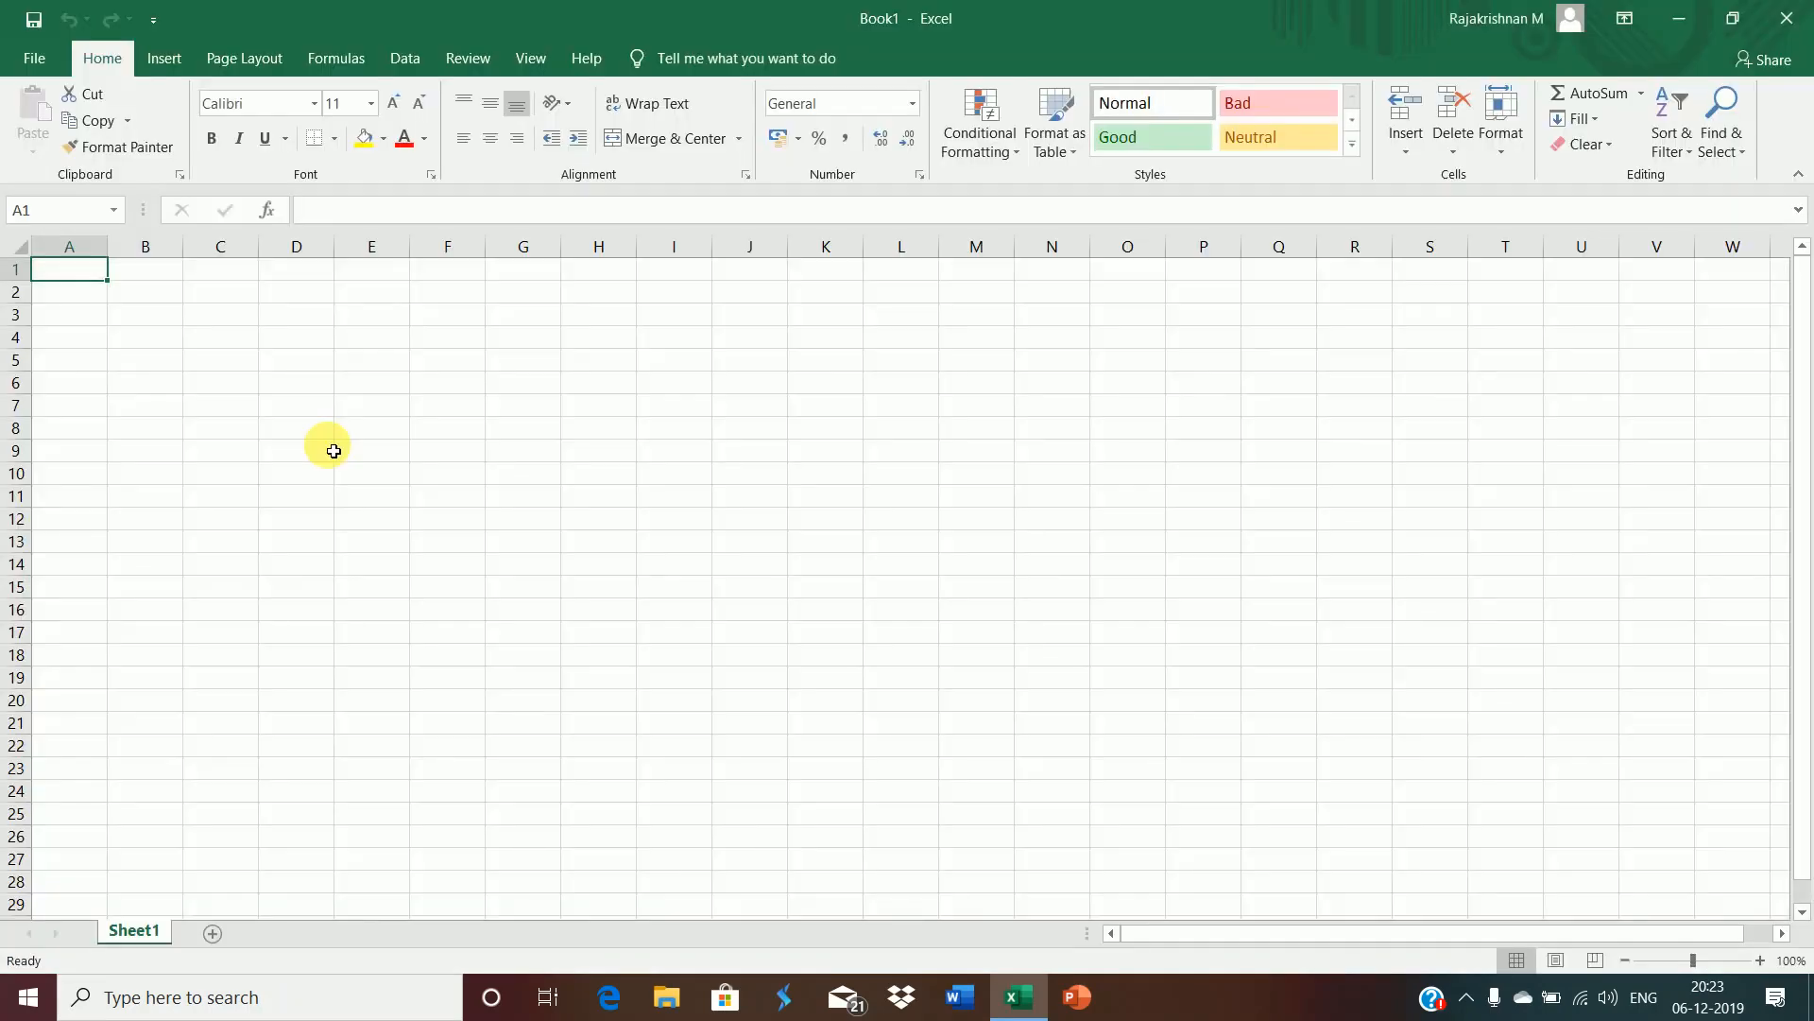
Step: Enter the headers S.NO., AMOUNT and INVOICE DATE in A2:C2, and fit column C to its text
{"action": "left_click", "coordinate": [101, 301]}
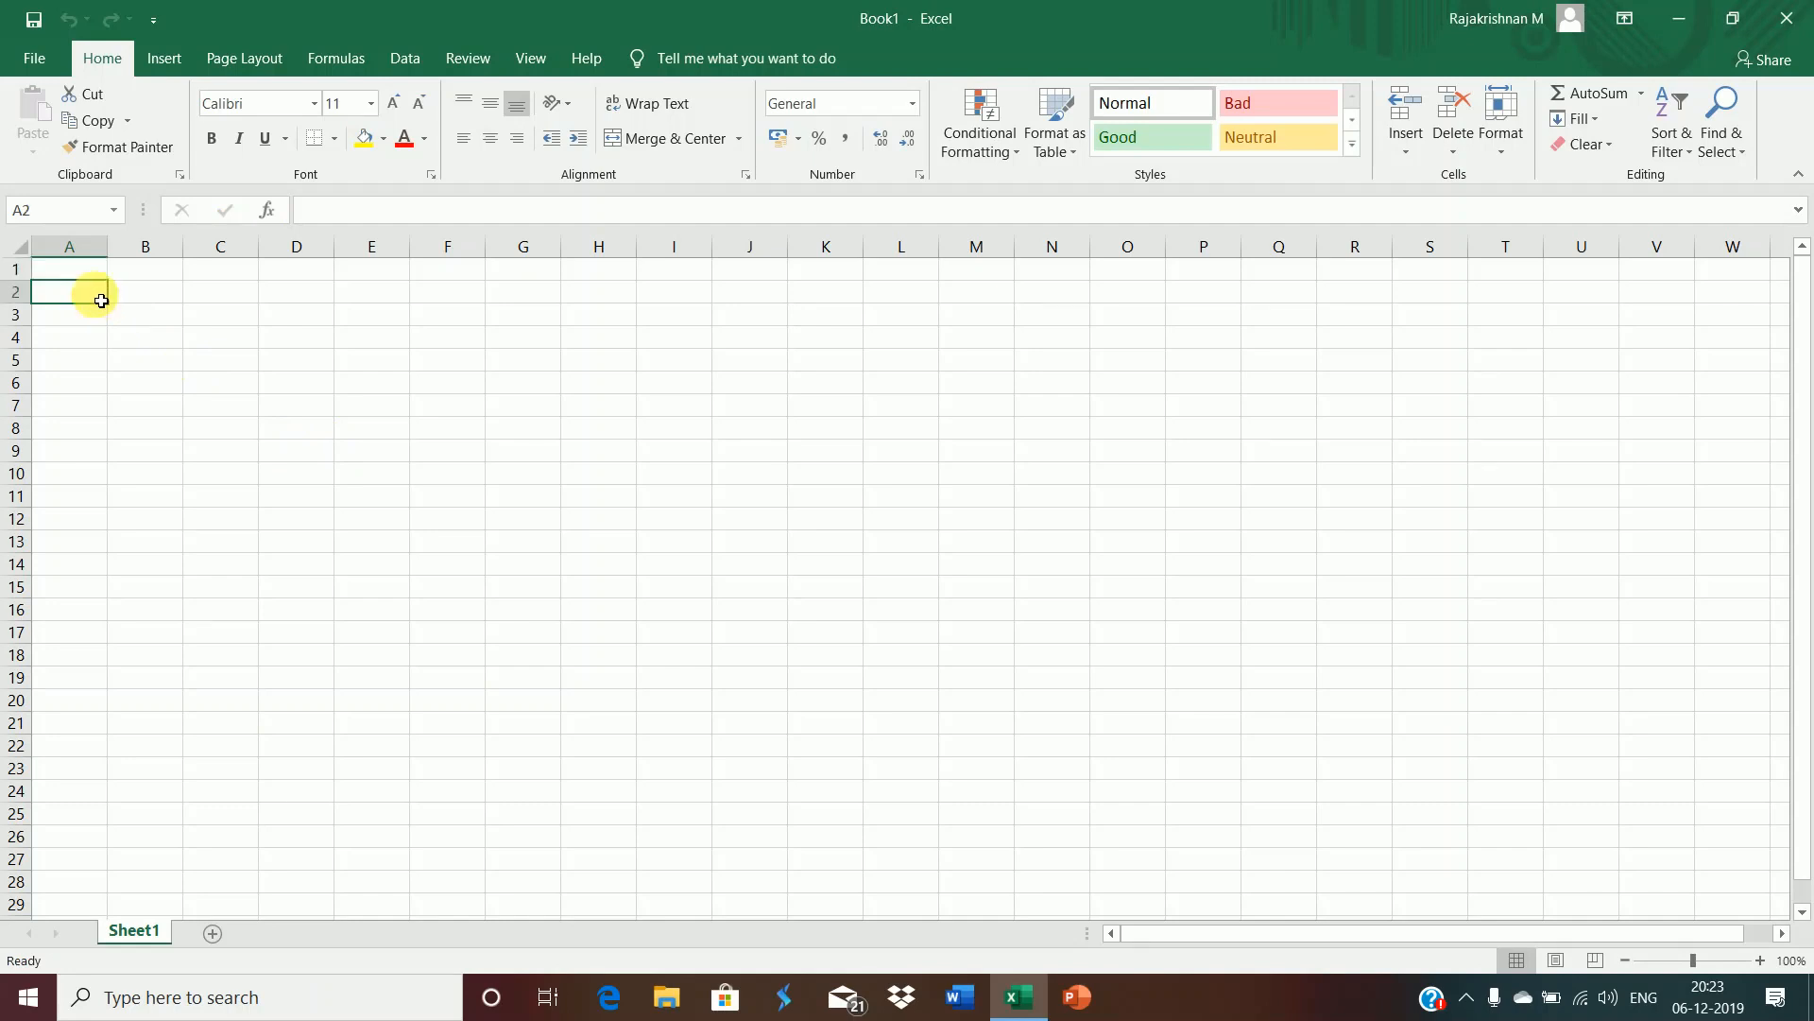
{"action": "type", "text": "s"}
{"action": "key", "text": "BackSpace"}
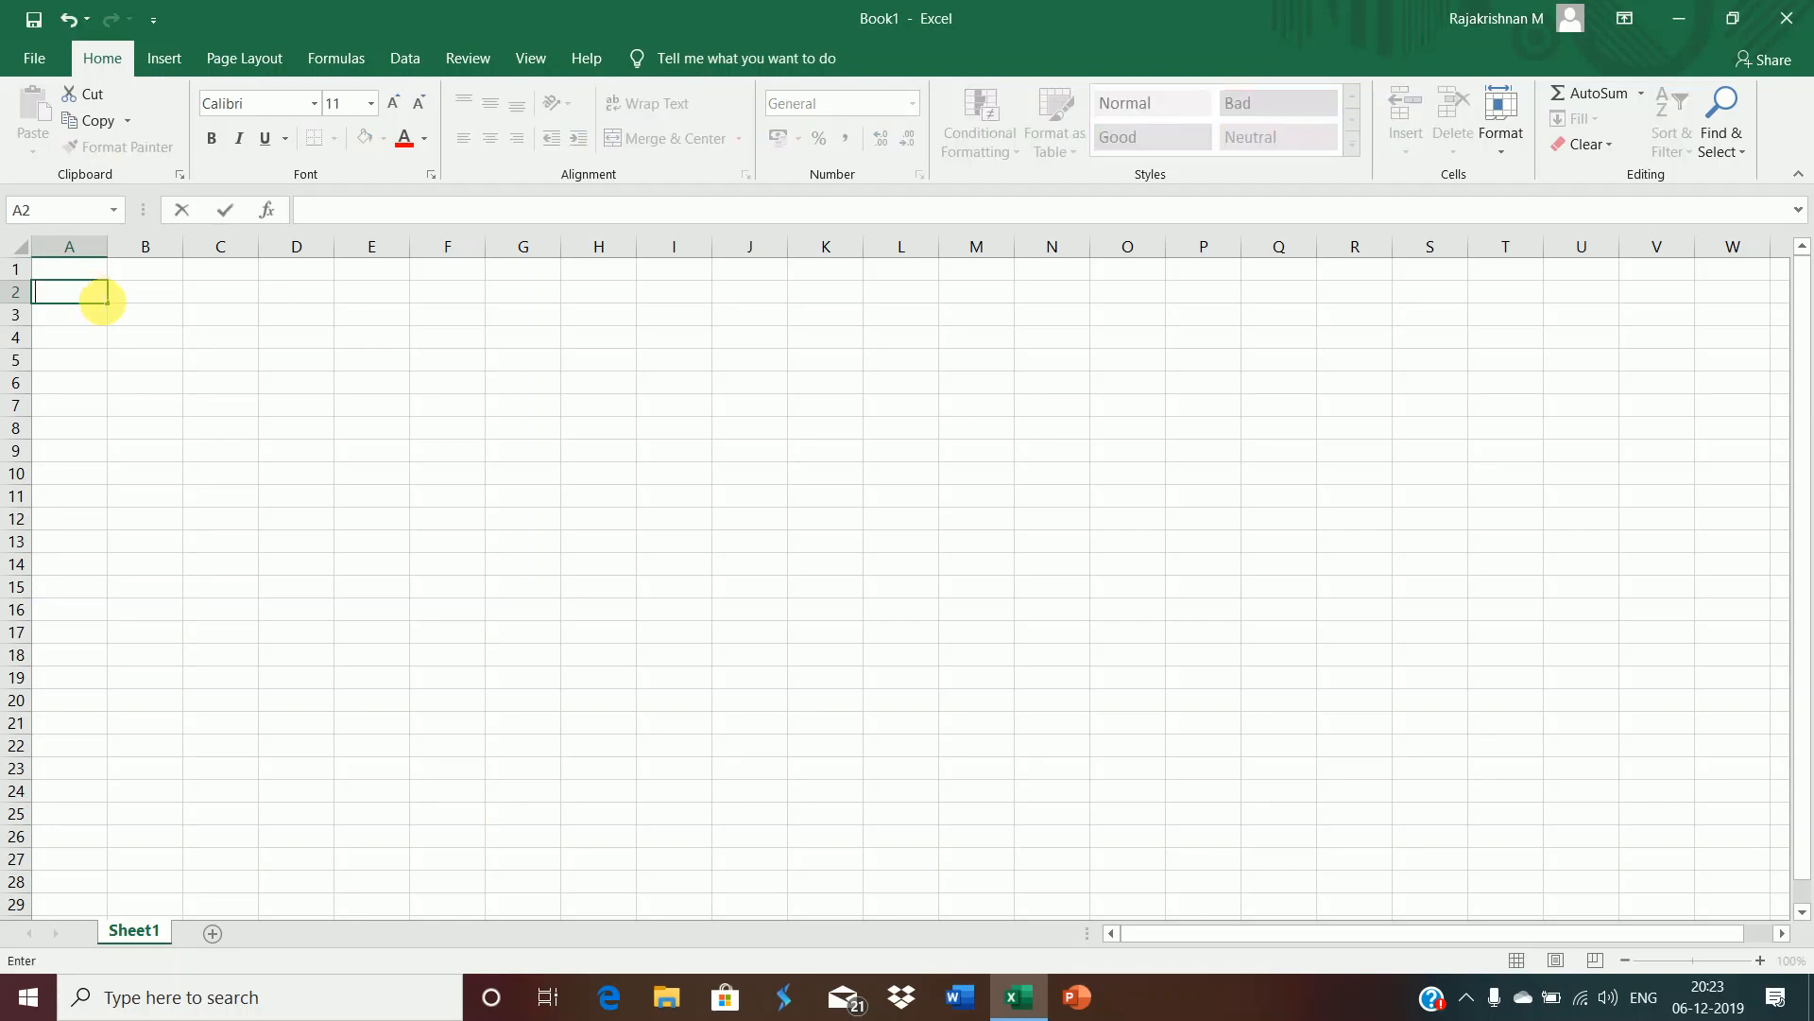
{"action": "type", "text": "S.NO."}
{"action": "key", "text": "Tab"}
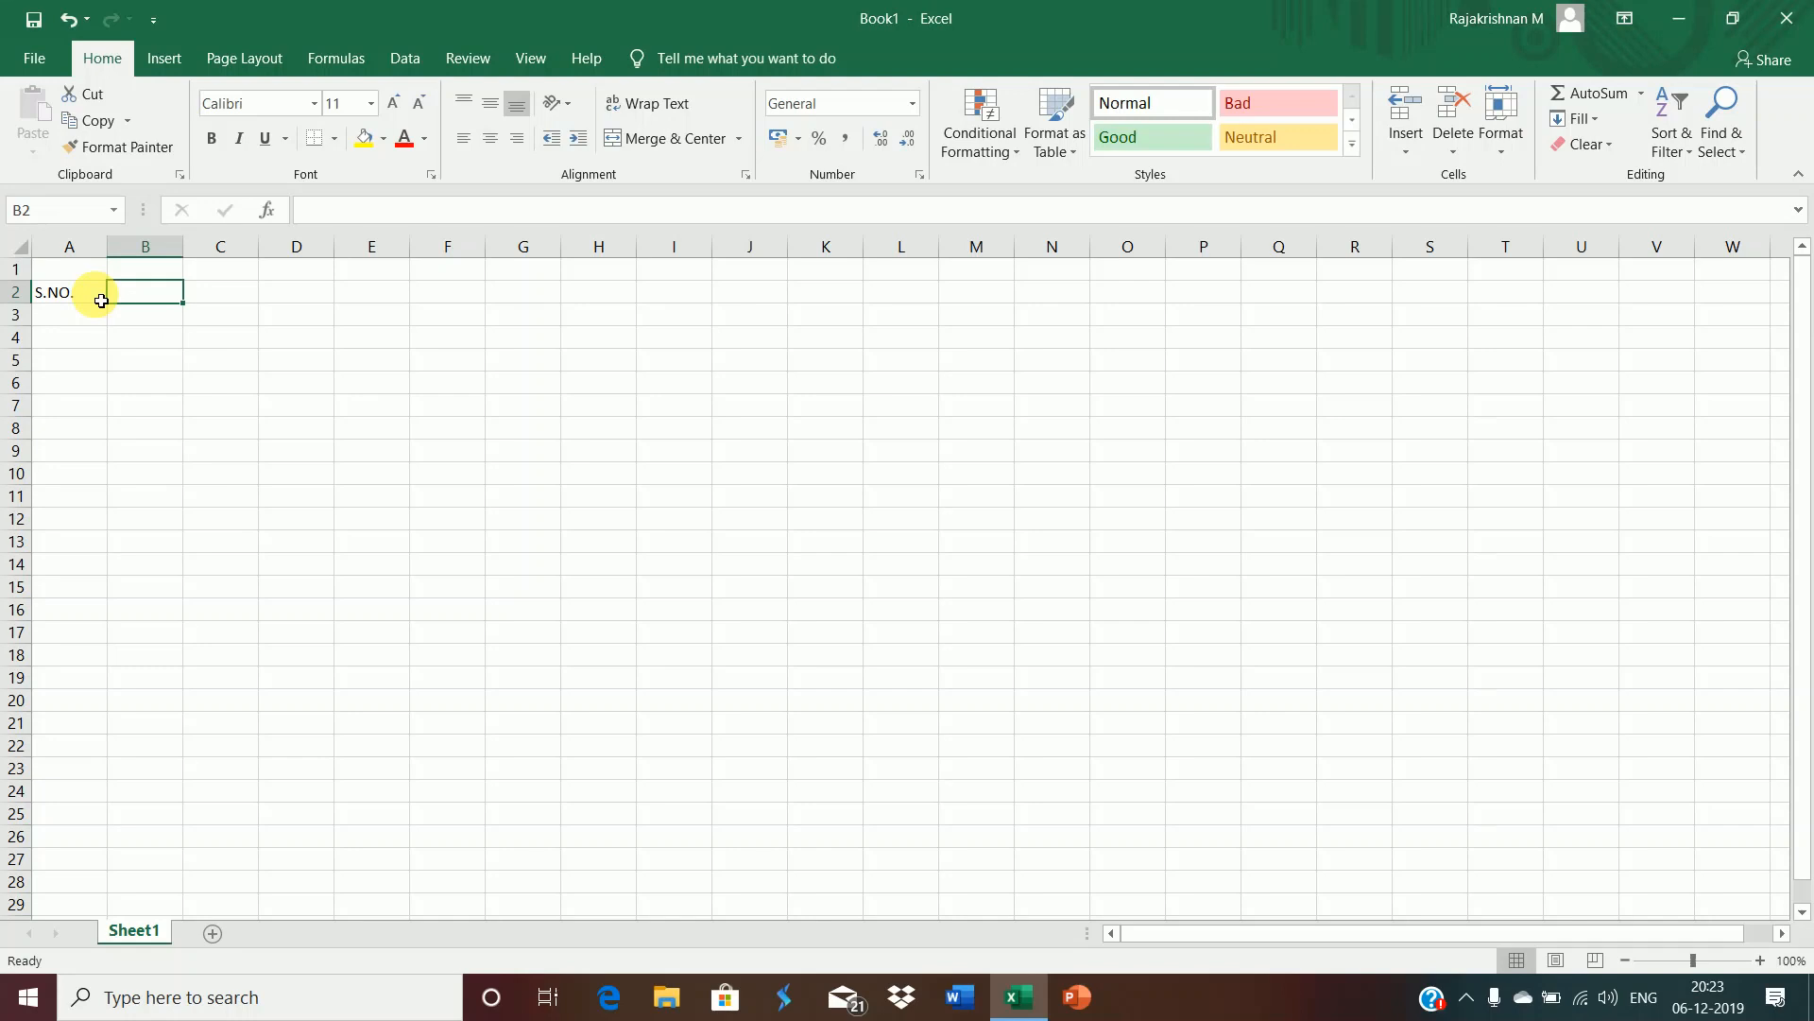
{"action": "type", "text": "AMOUNT"}
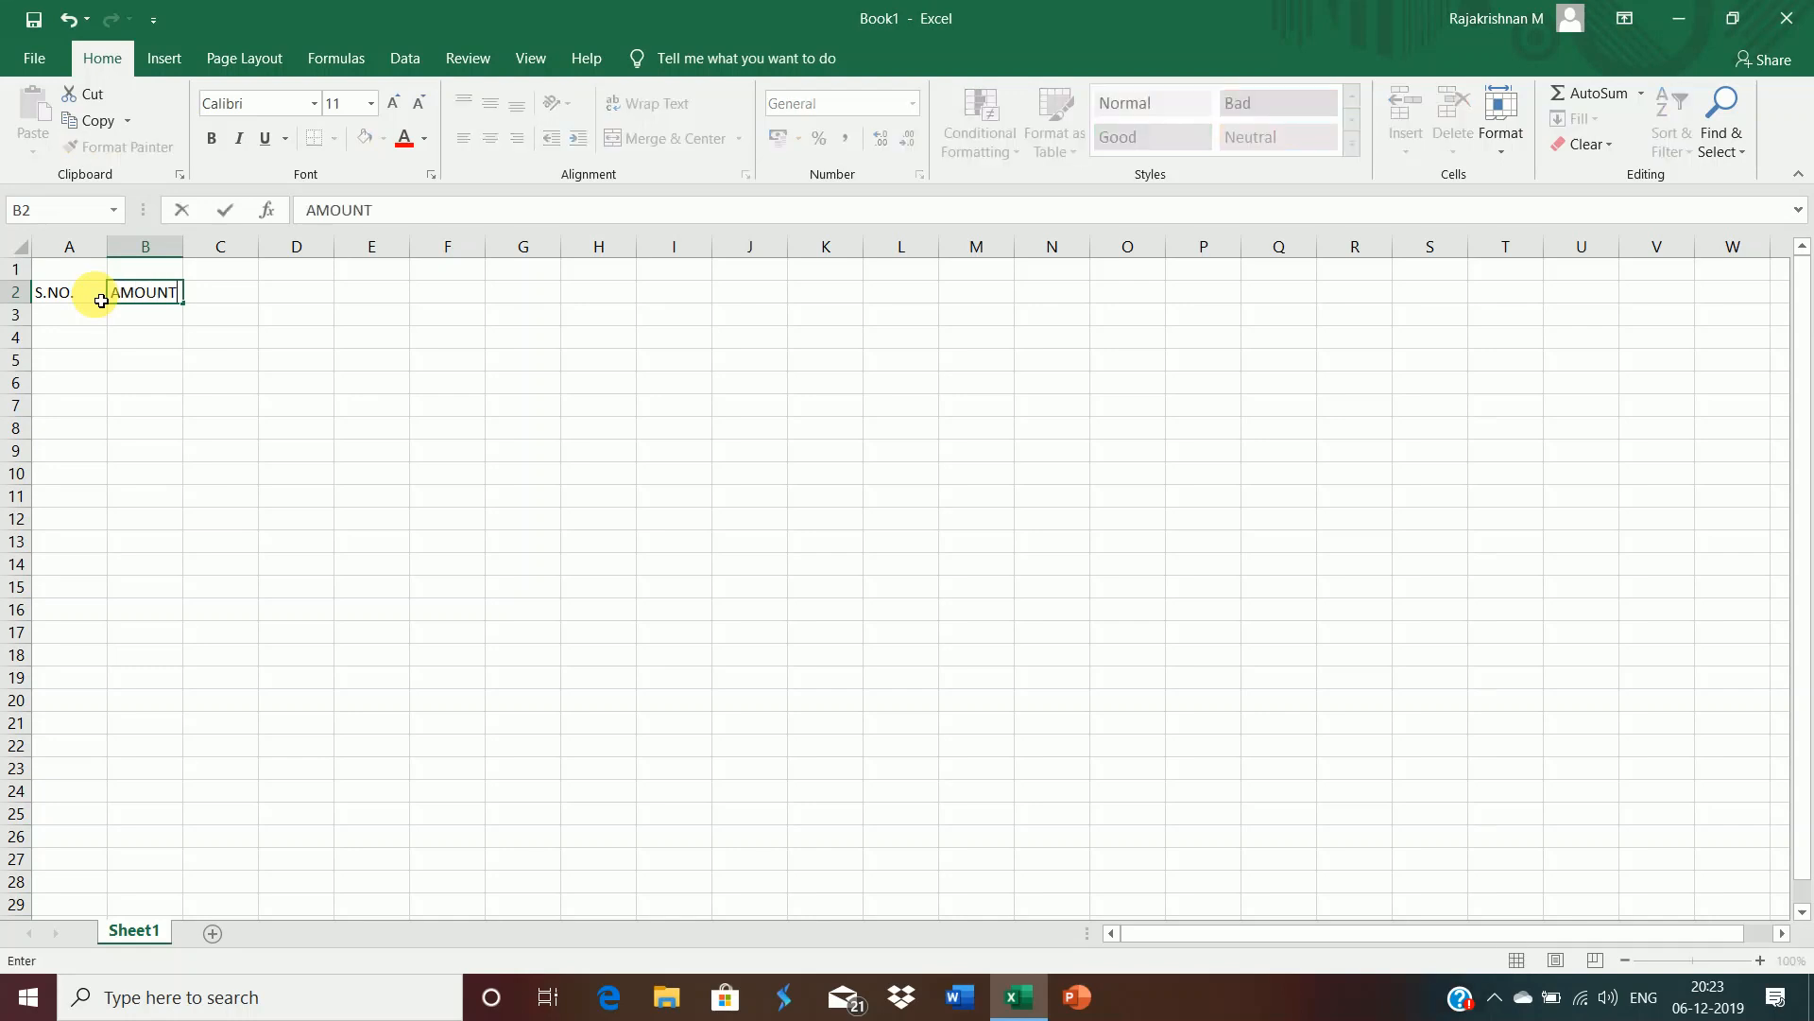
{"action": "key", "text": "Tab"}
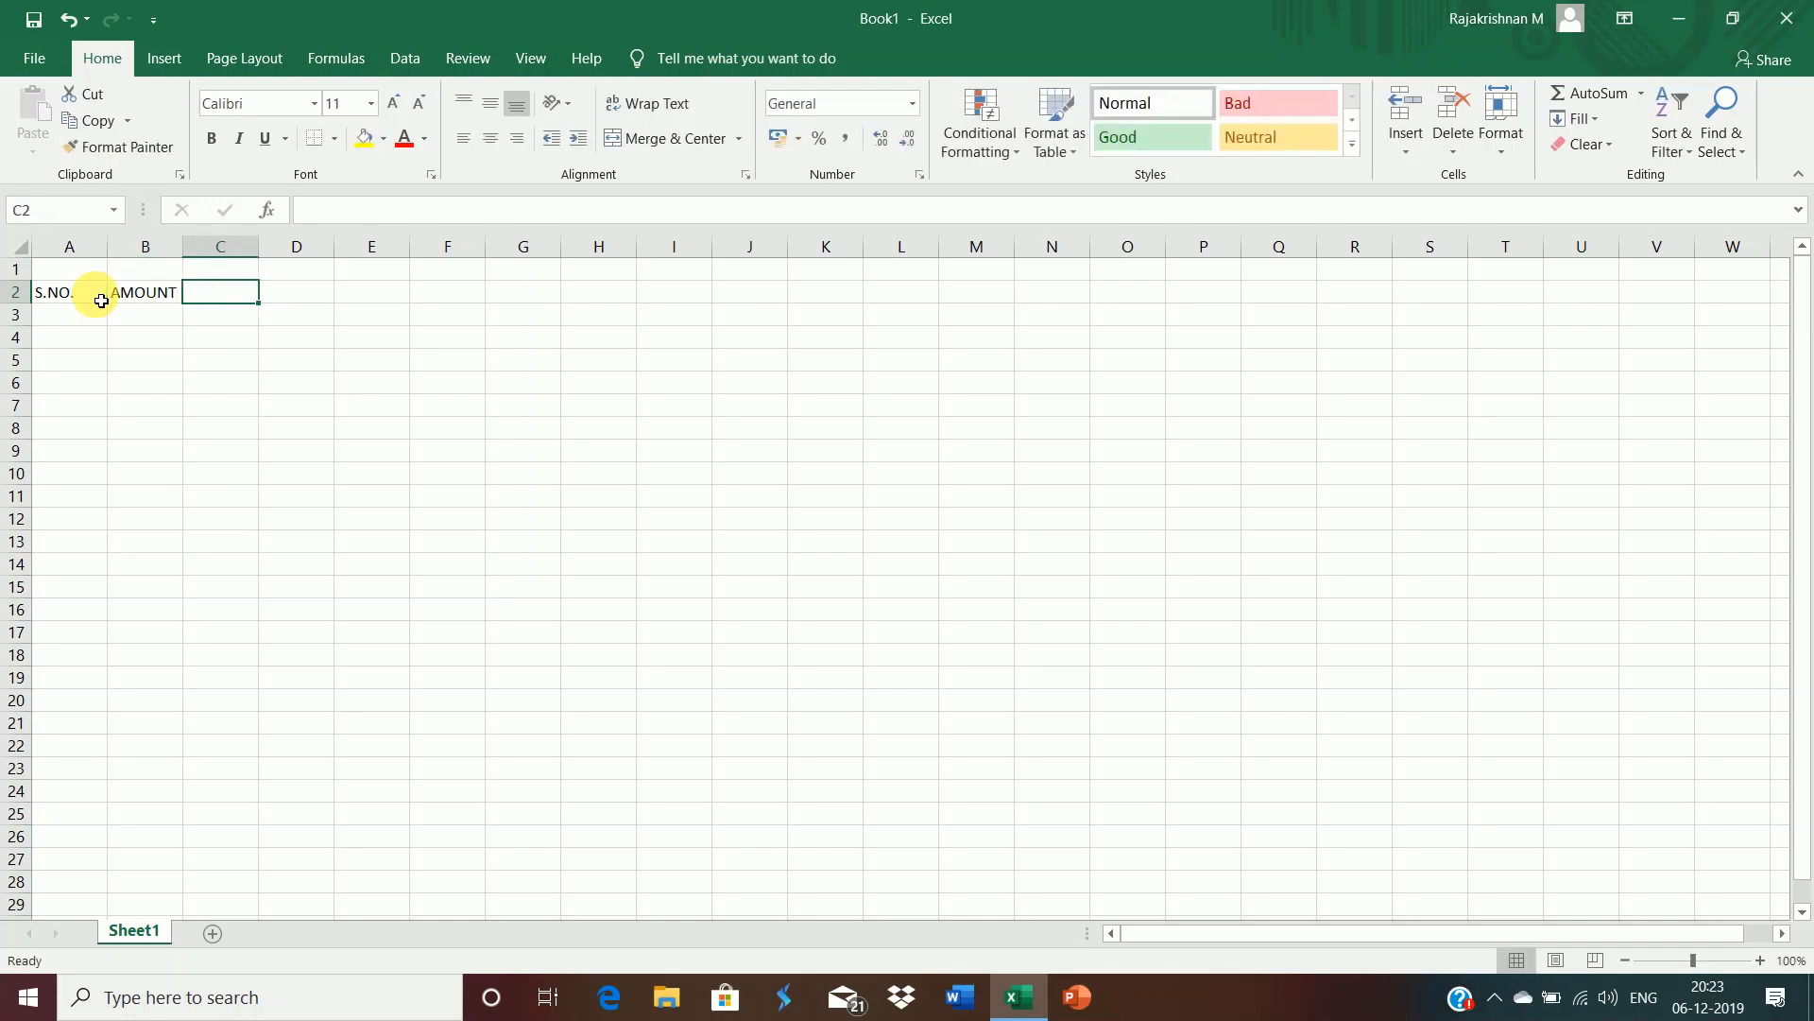
{"action": "type", "text": "INV"}
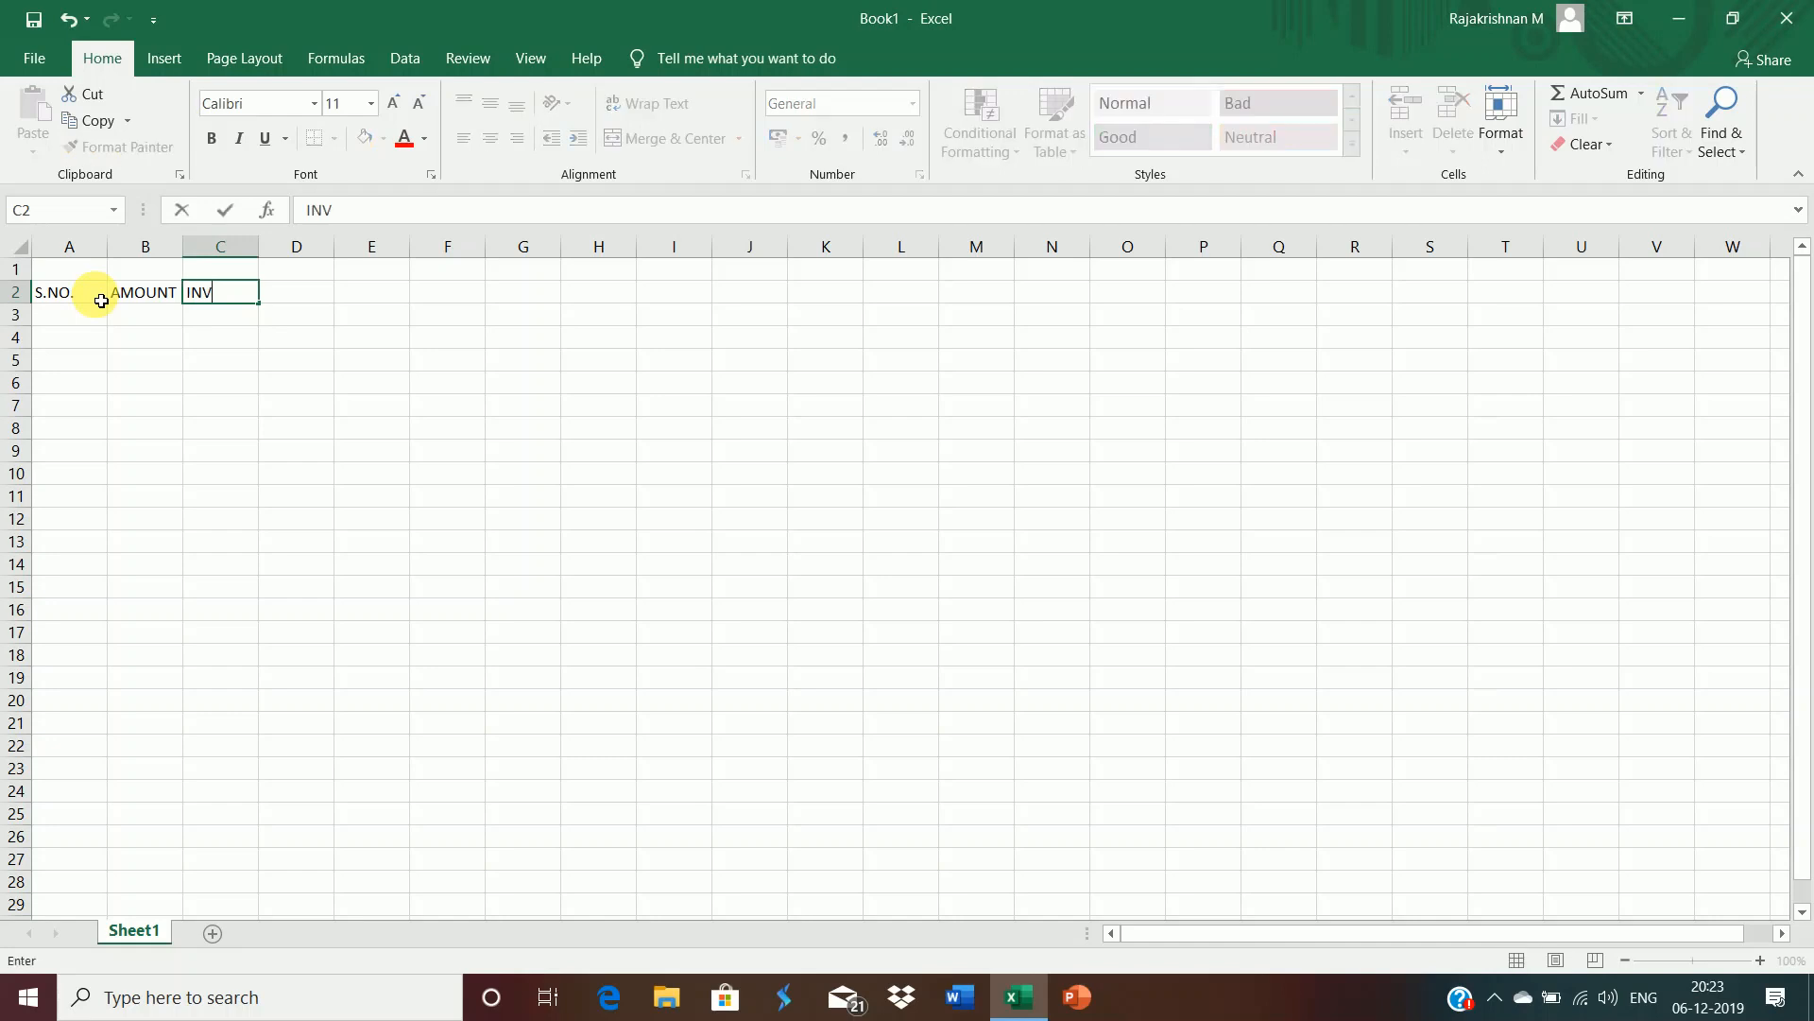
{"action": "type", "text": "OICE DATE"}
{"action": "key", "text": "Tab"}
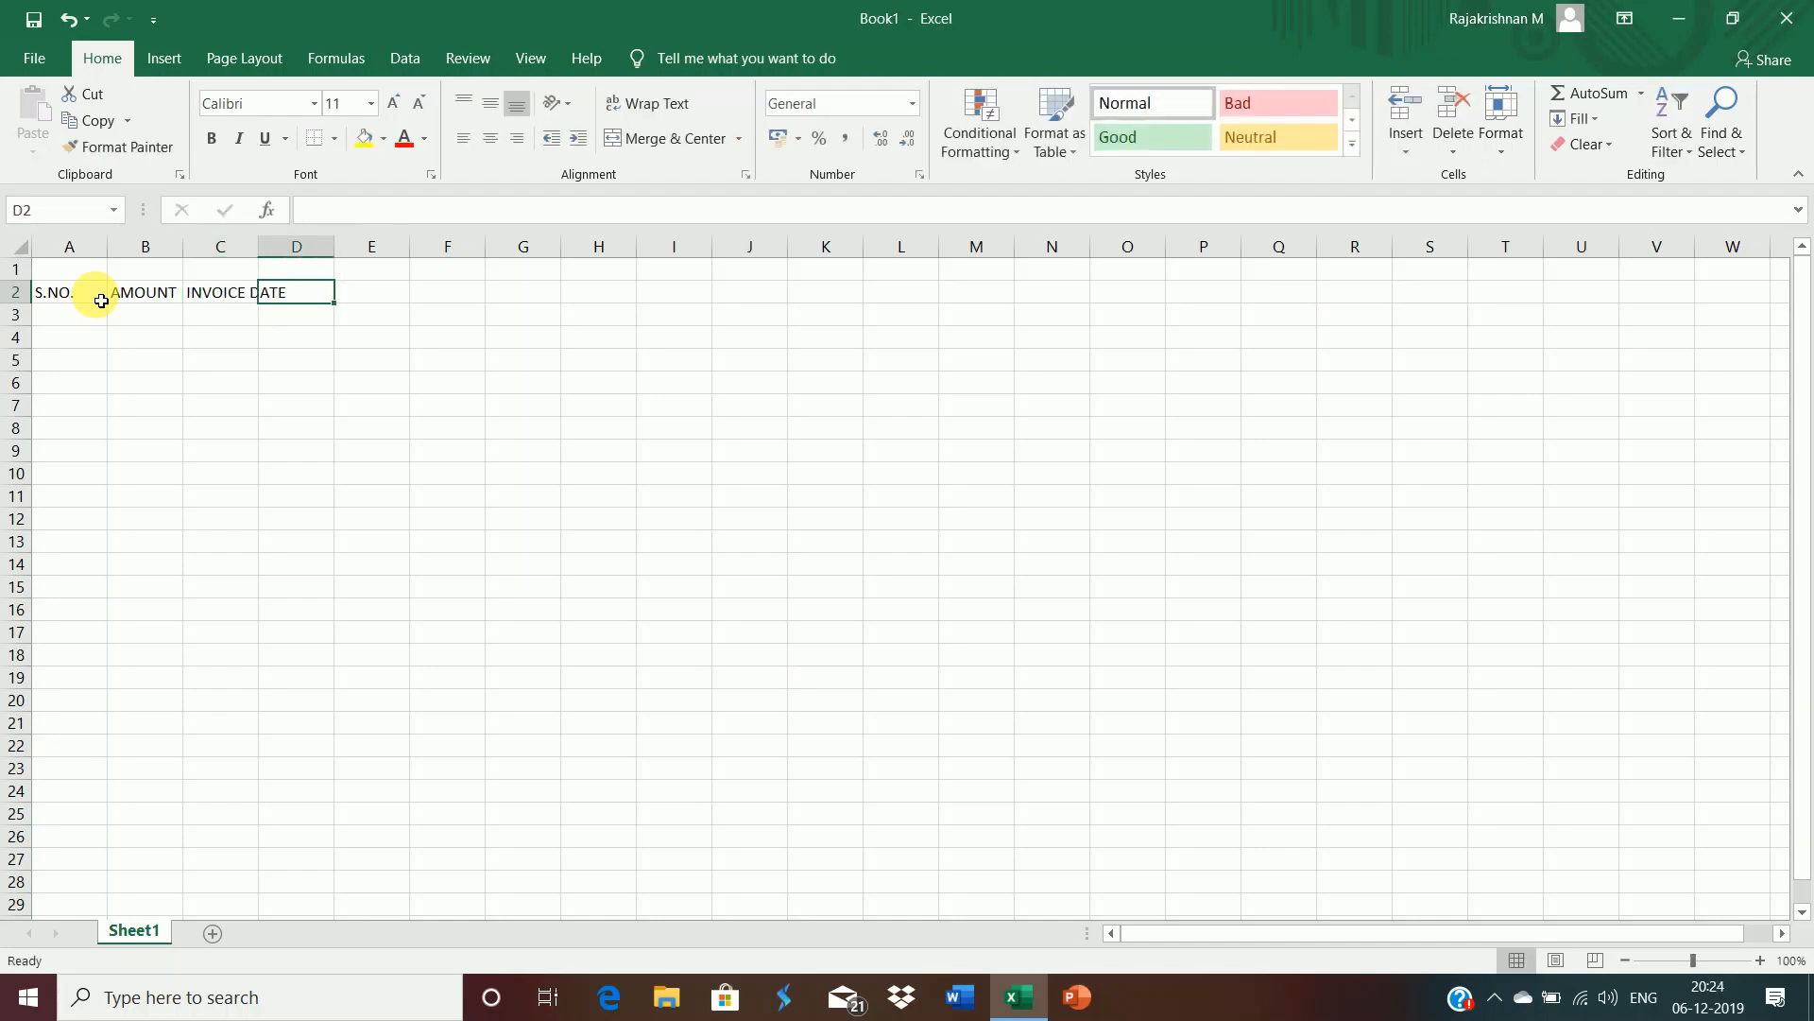
{"action": "double_click", "coordinate": [266, 252]}
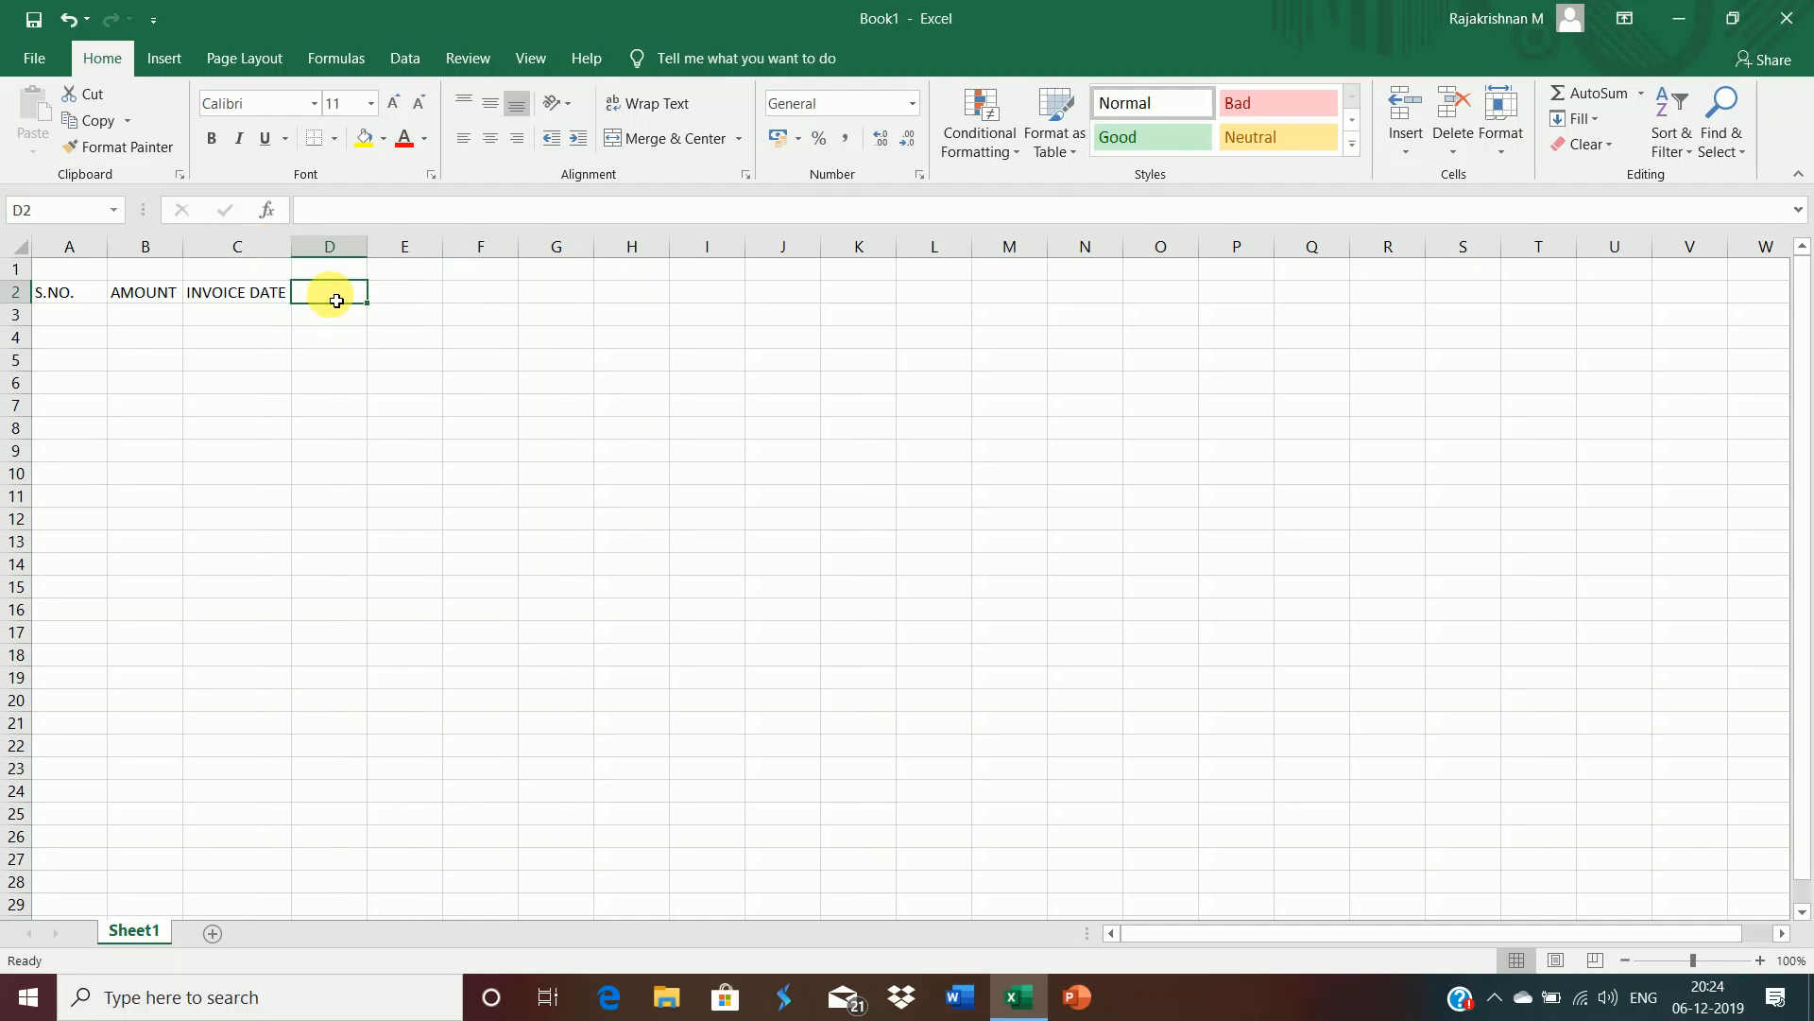
Step: Enter the headers DUE DATE in D2 and DAYS OUTSTANDING in E2, and fit column E to its text
{"action": "type", "text": "DUE"}
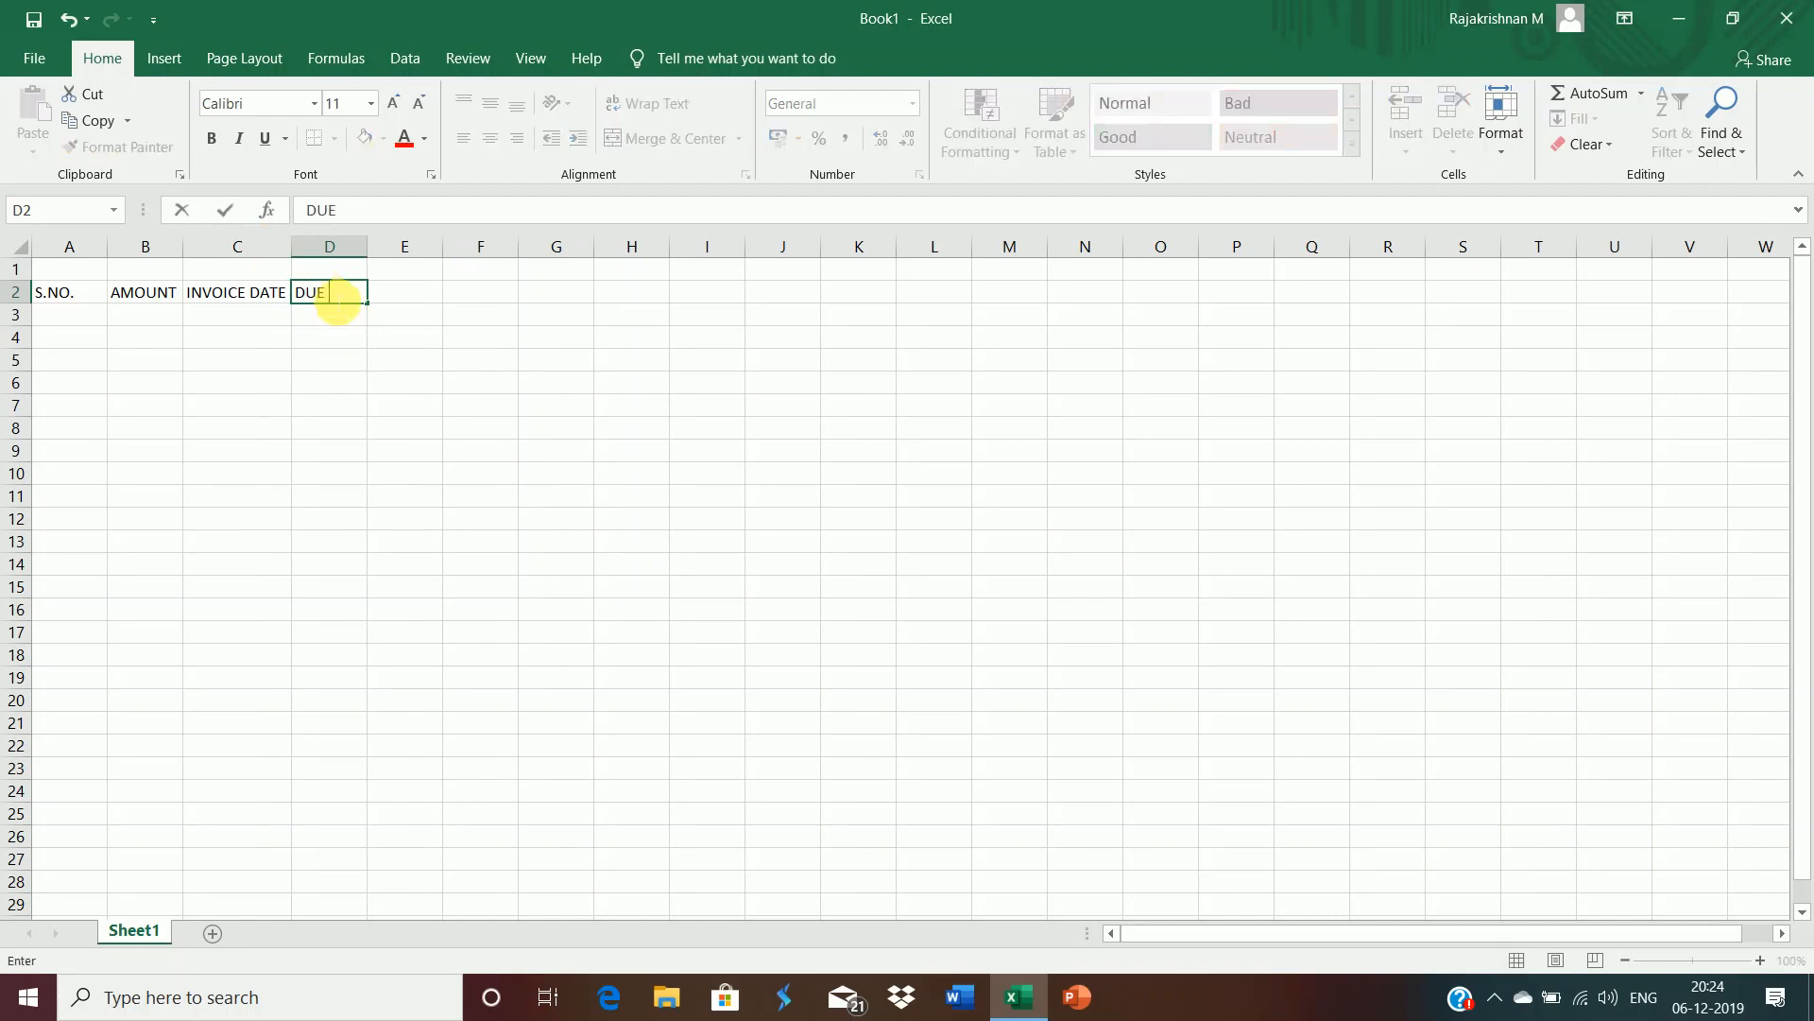
{"action": "type", "text": " DATE"}
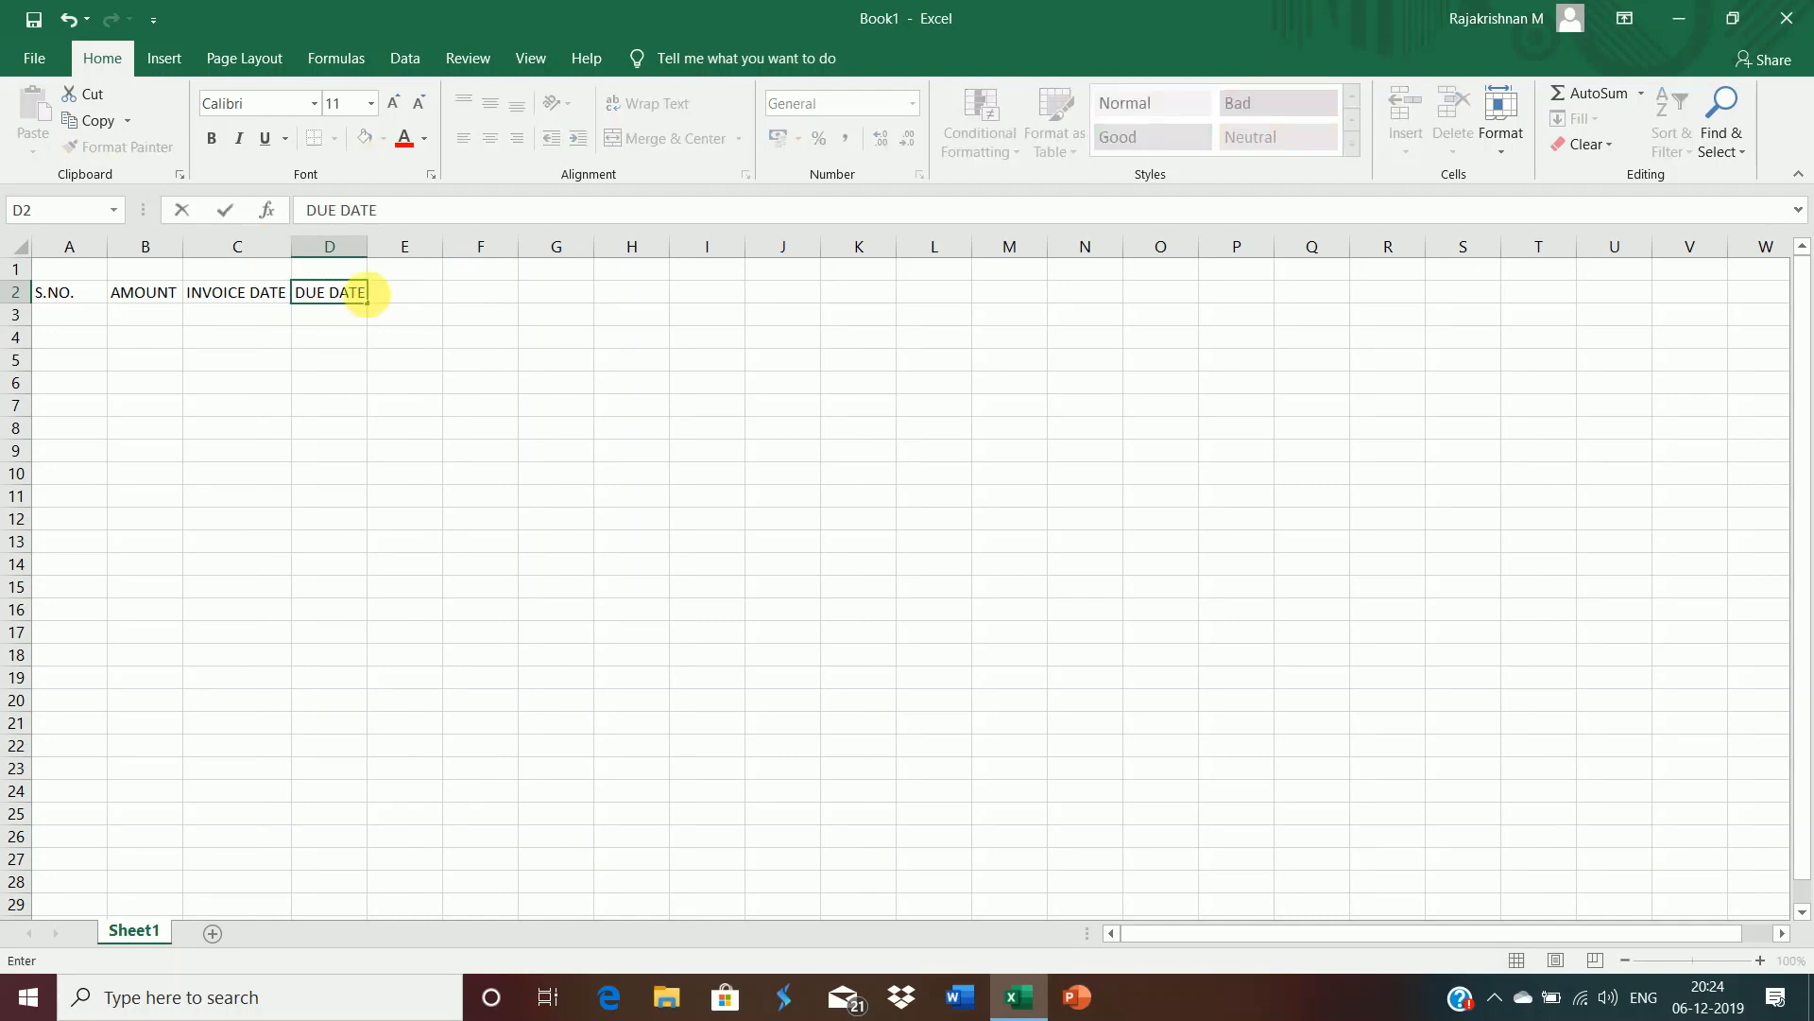
{"action": "left_click", "coordinate": [412, 303]}
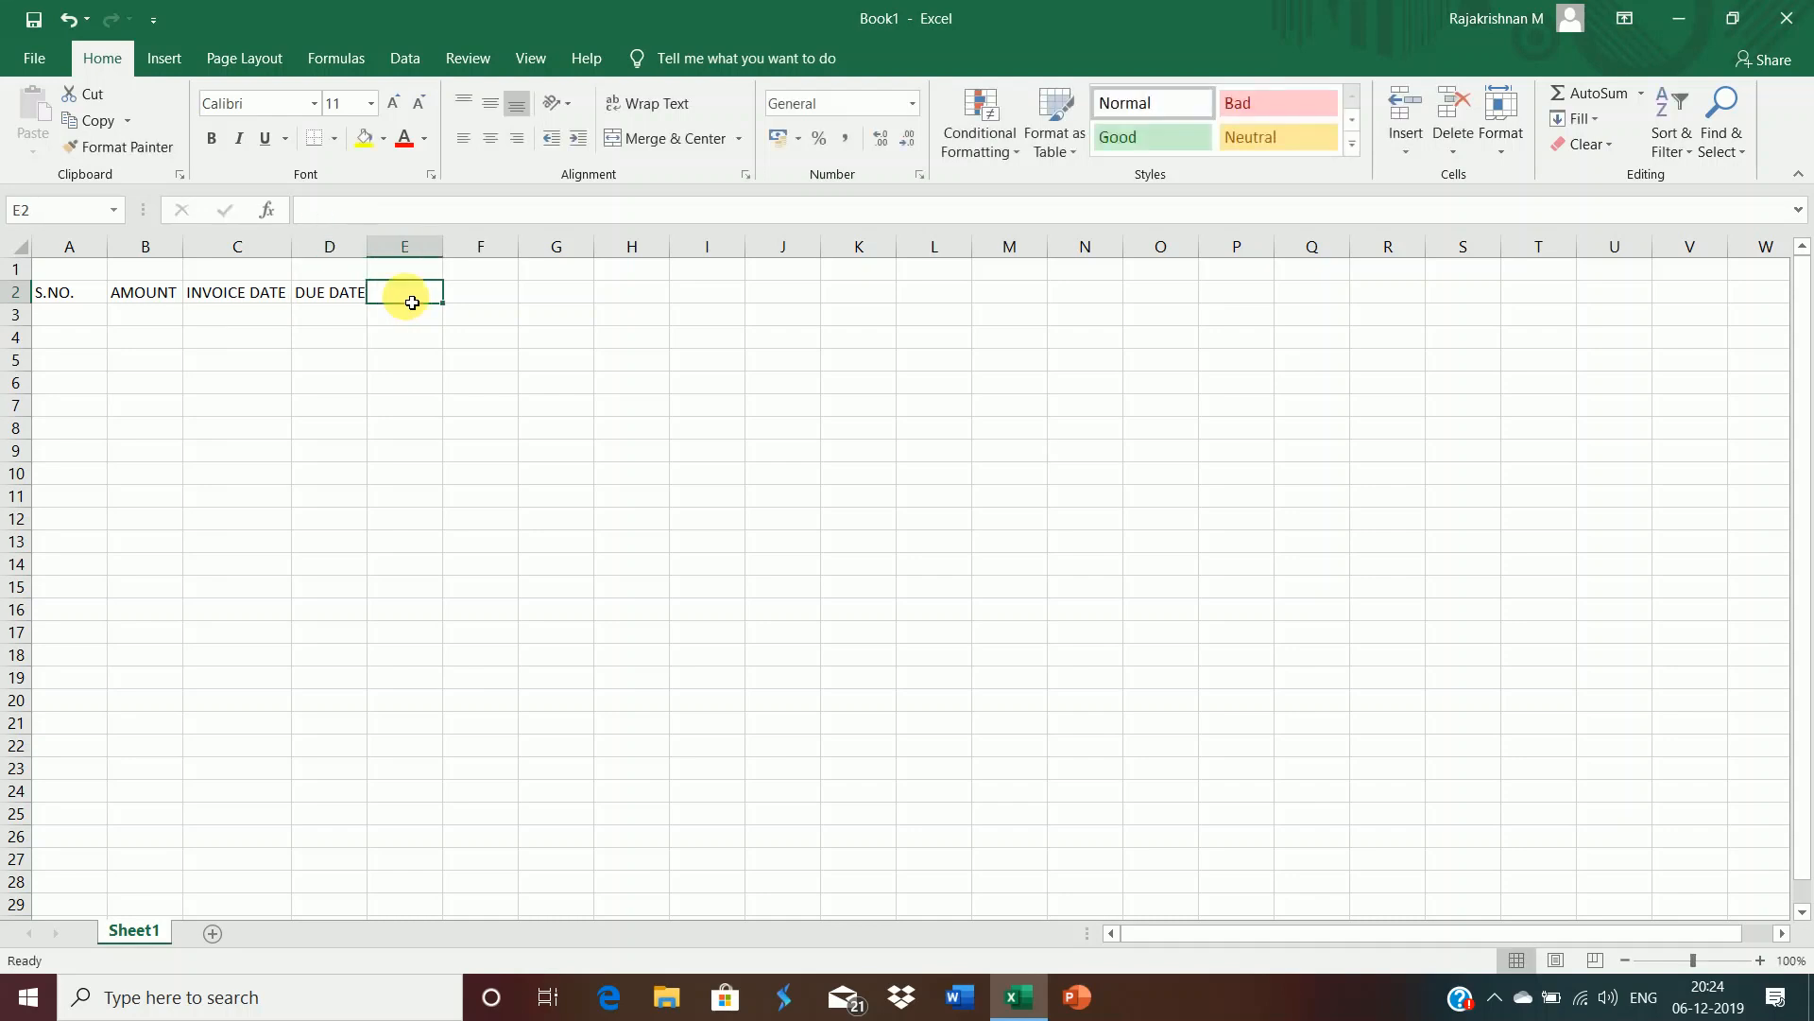
{"action": "type", "text": "DA"}
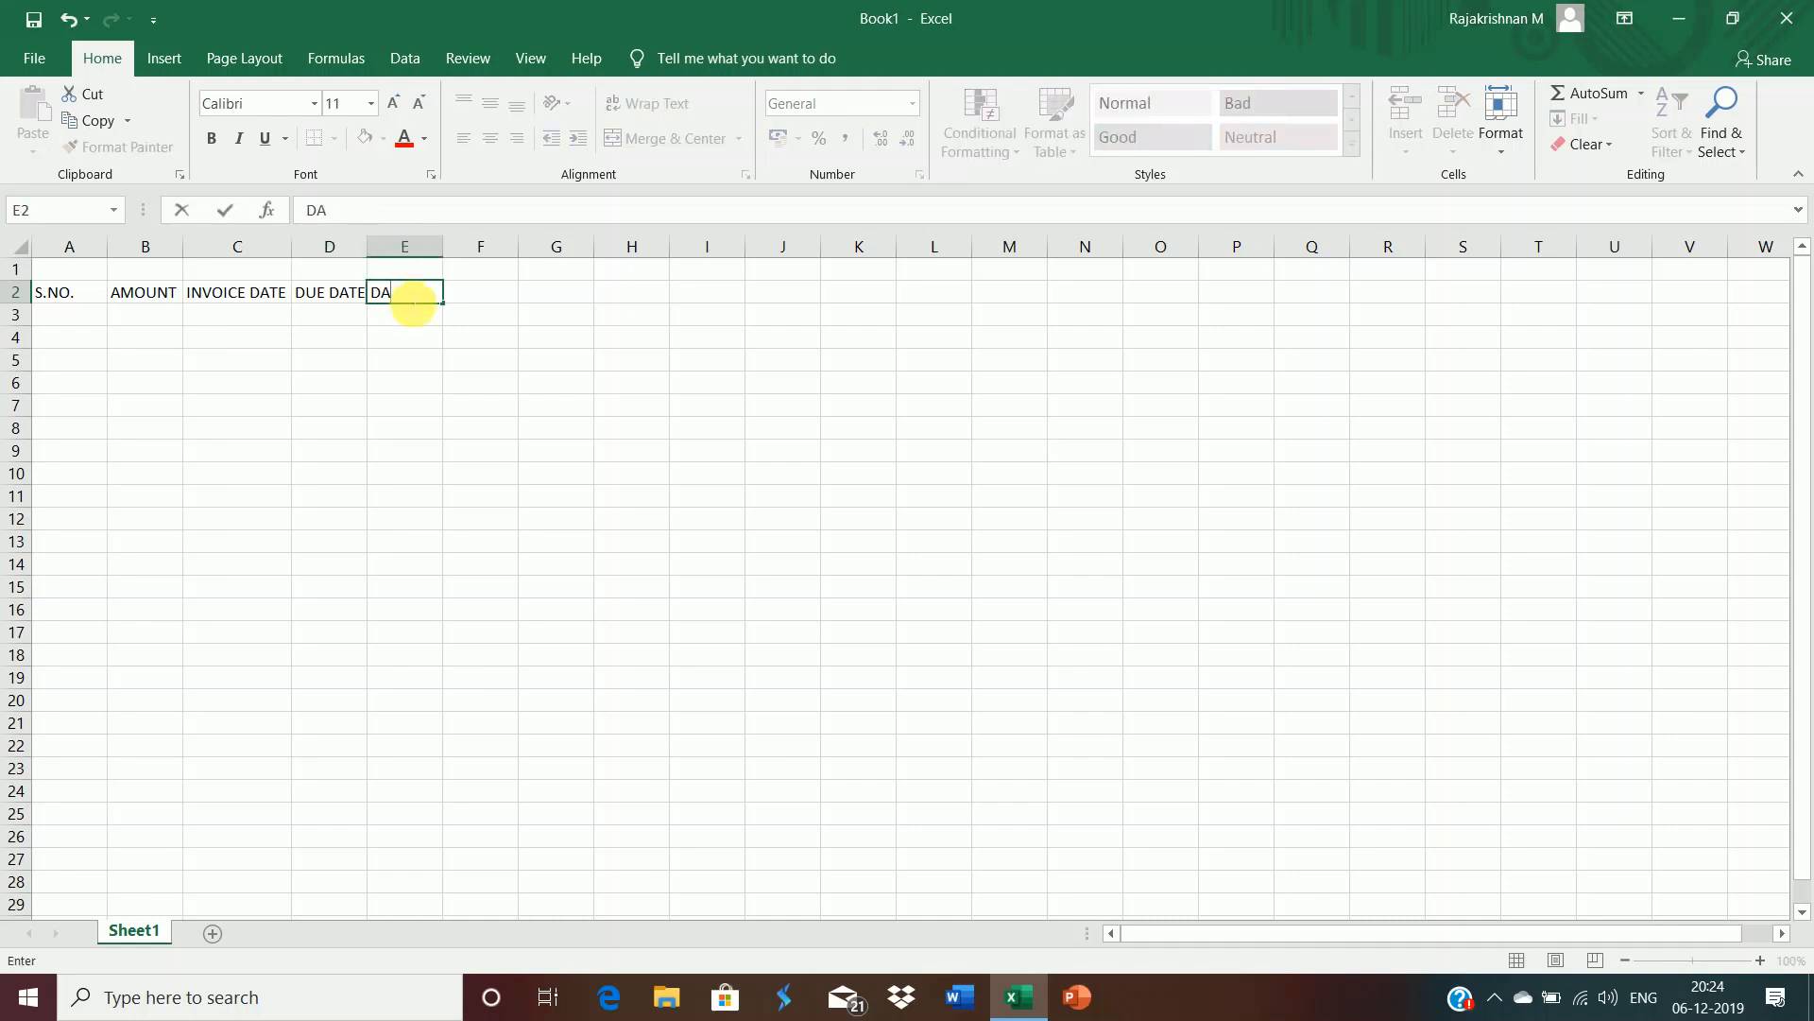
{"action": "type", "text": "YS OUTSTANDI"}
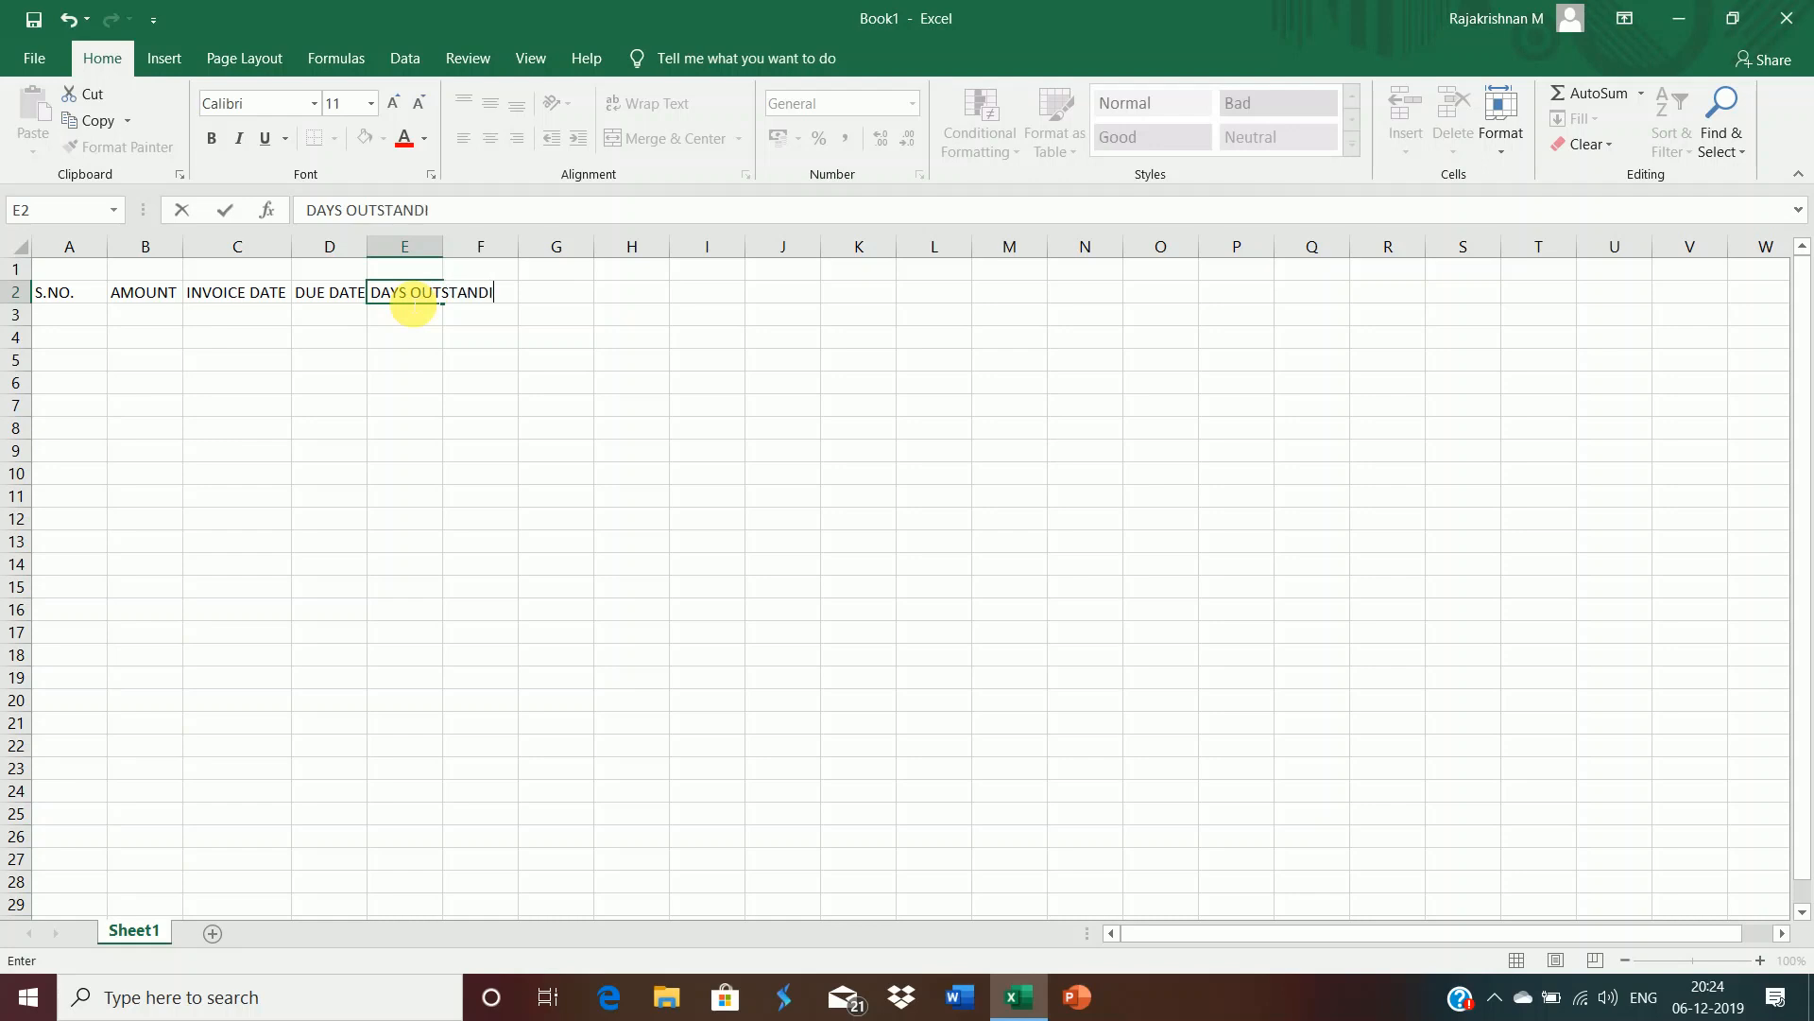
{"action": "type", "text": "NG"}
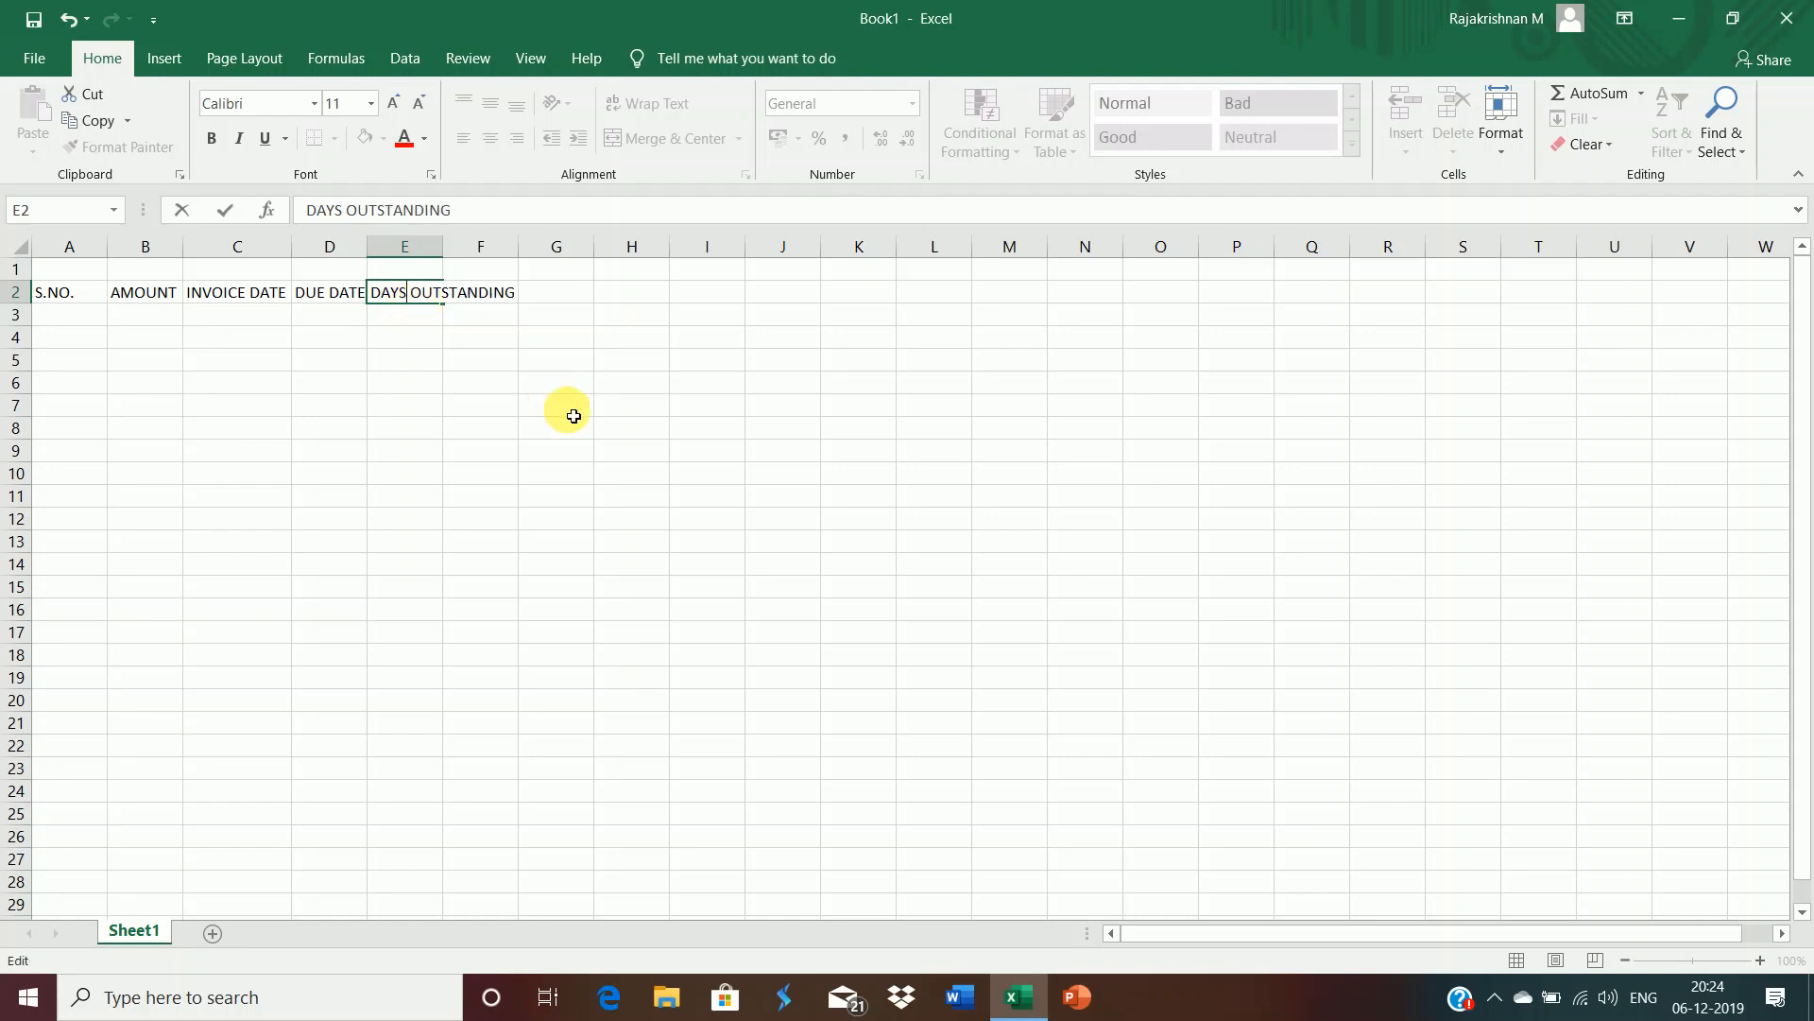
{"action": "left_click", "coordinate": [563, 406]}
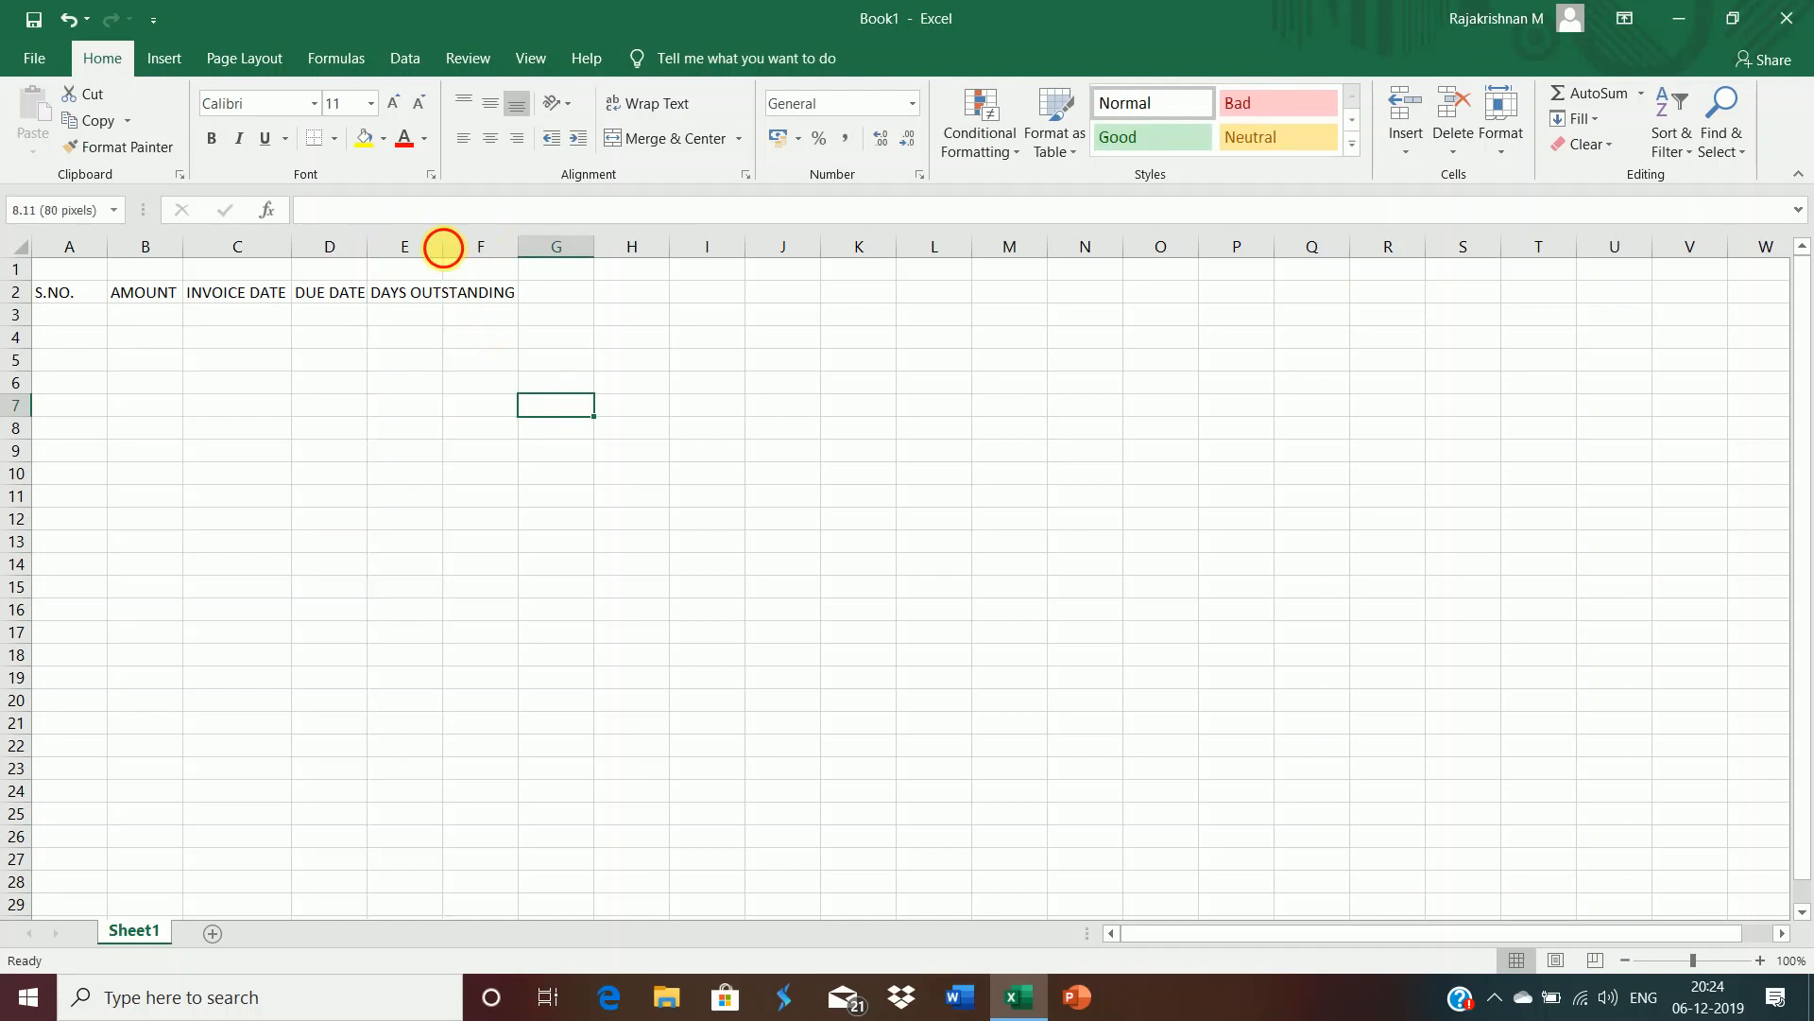
{"action": "double_click", "coordinate": [442, 246]}
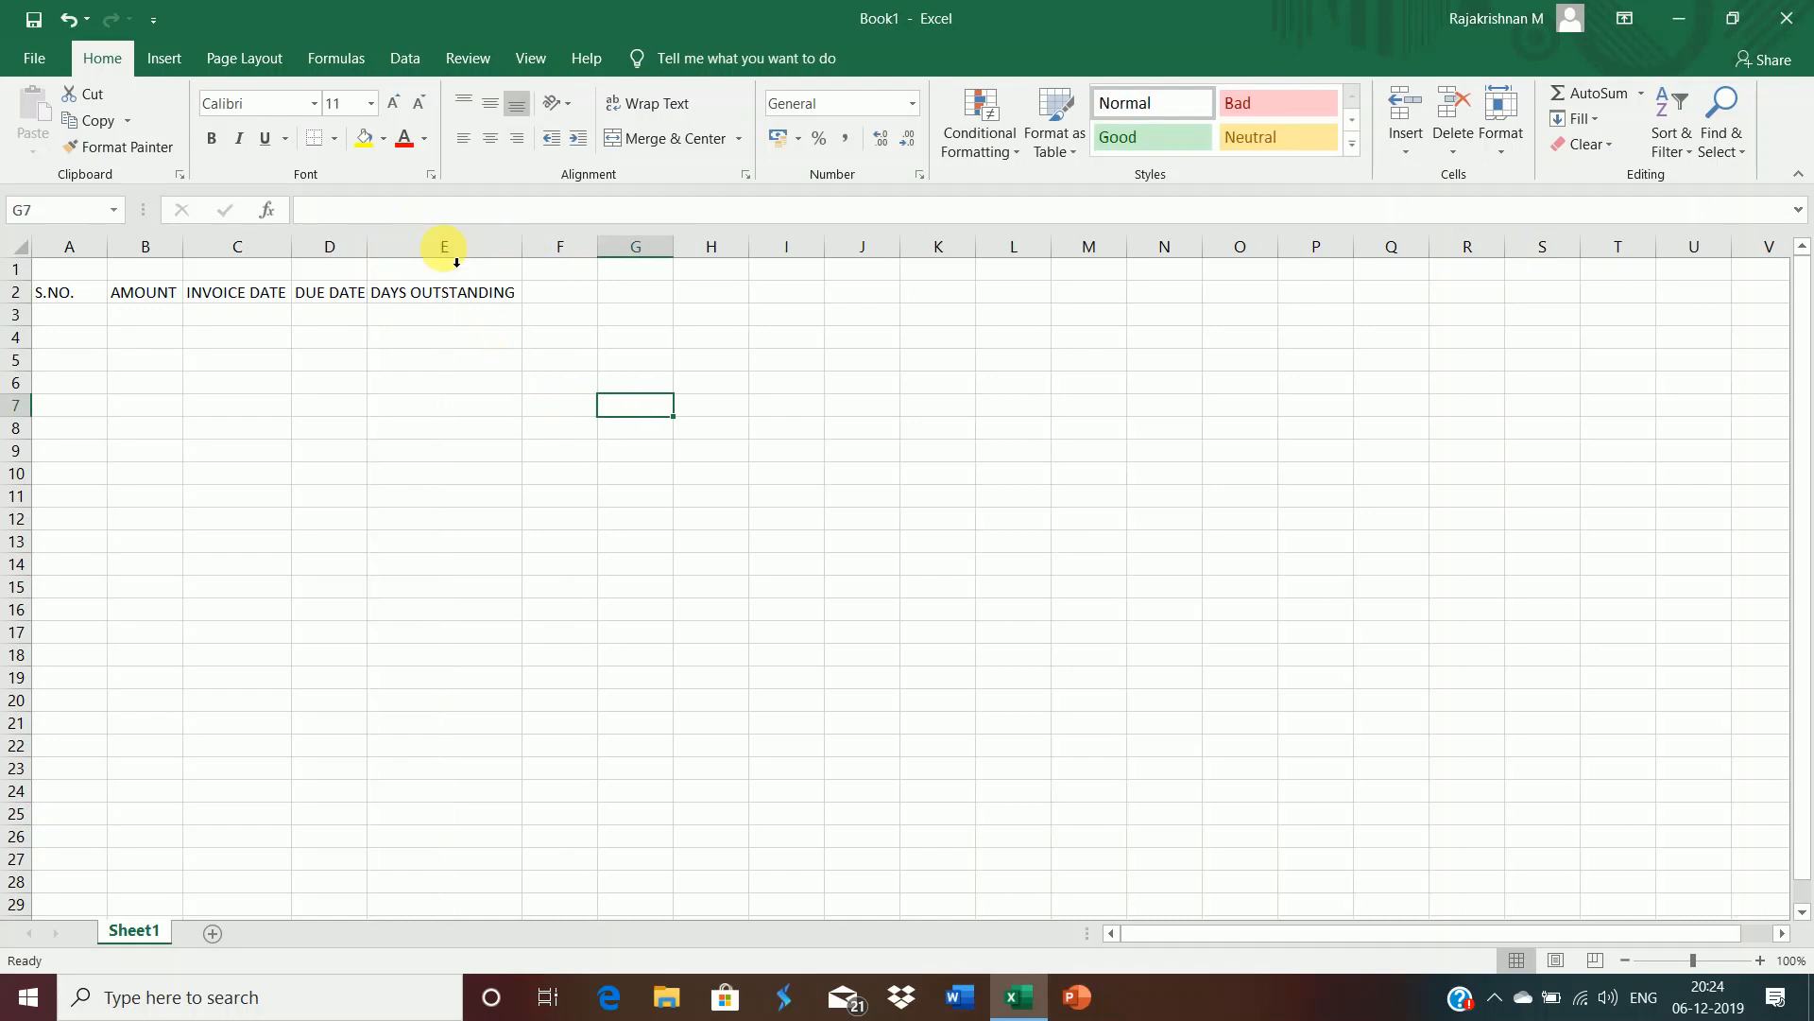
Step: Format the header range A2:E2 as a table with headers, using the blue gridded style from the Light group
{"action": "left_click", "coordinate": [83, 296]}
{"action": "left_click_drag", "start_coordinate": [151, 296], "coordinate": [459, 291]}
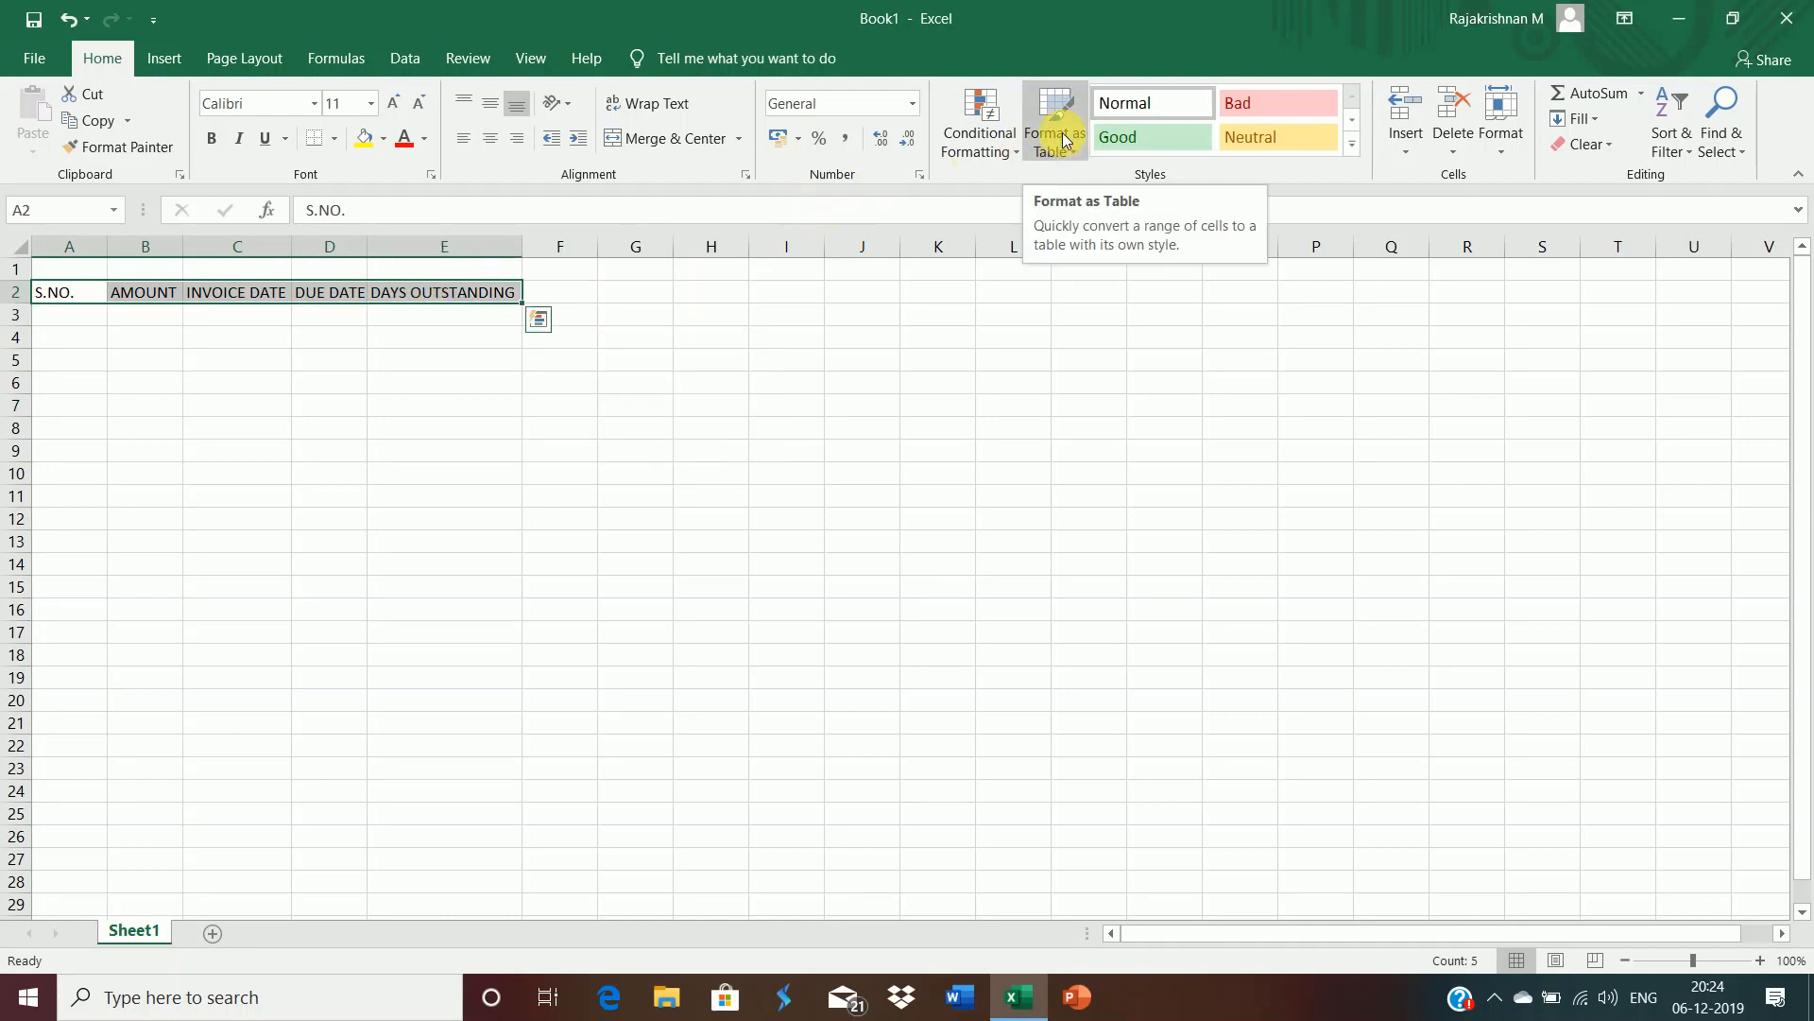
{"action": "left_click", "coordinate": [1063, 139]}
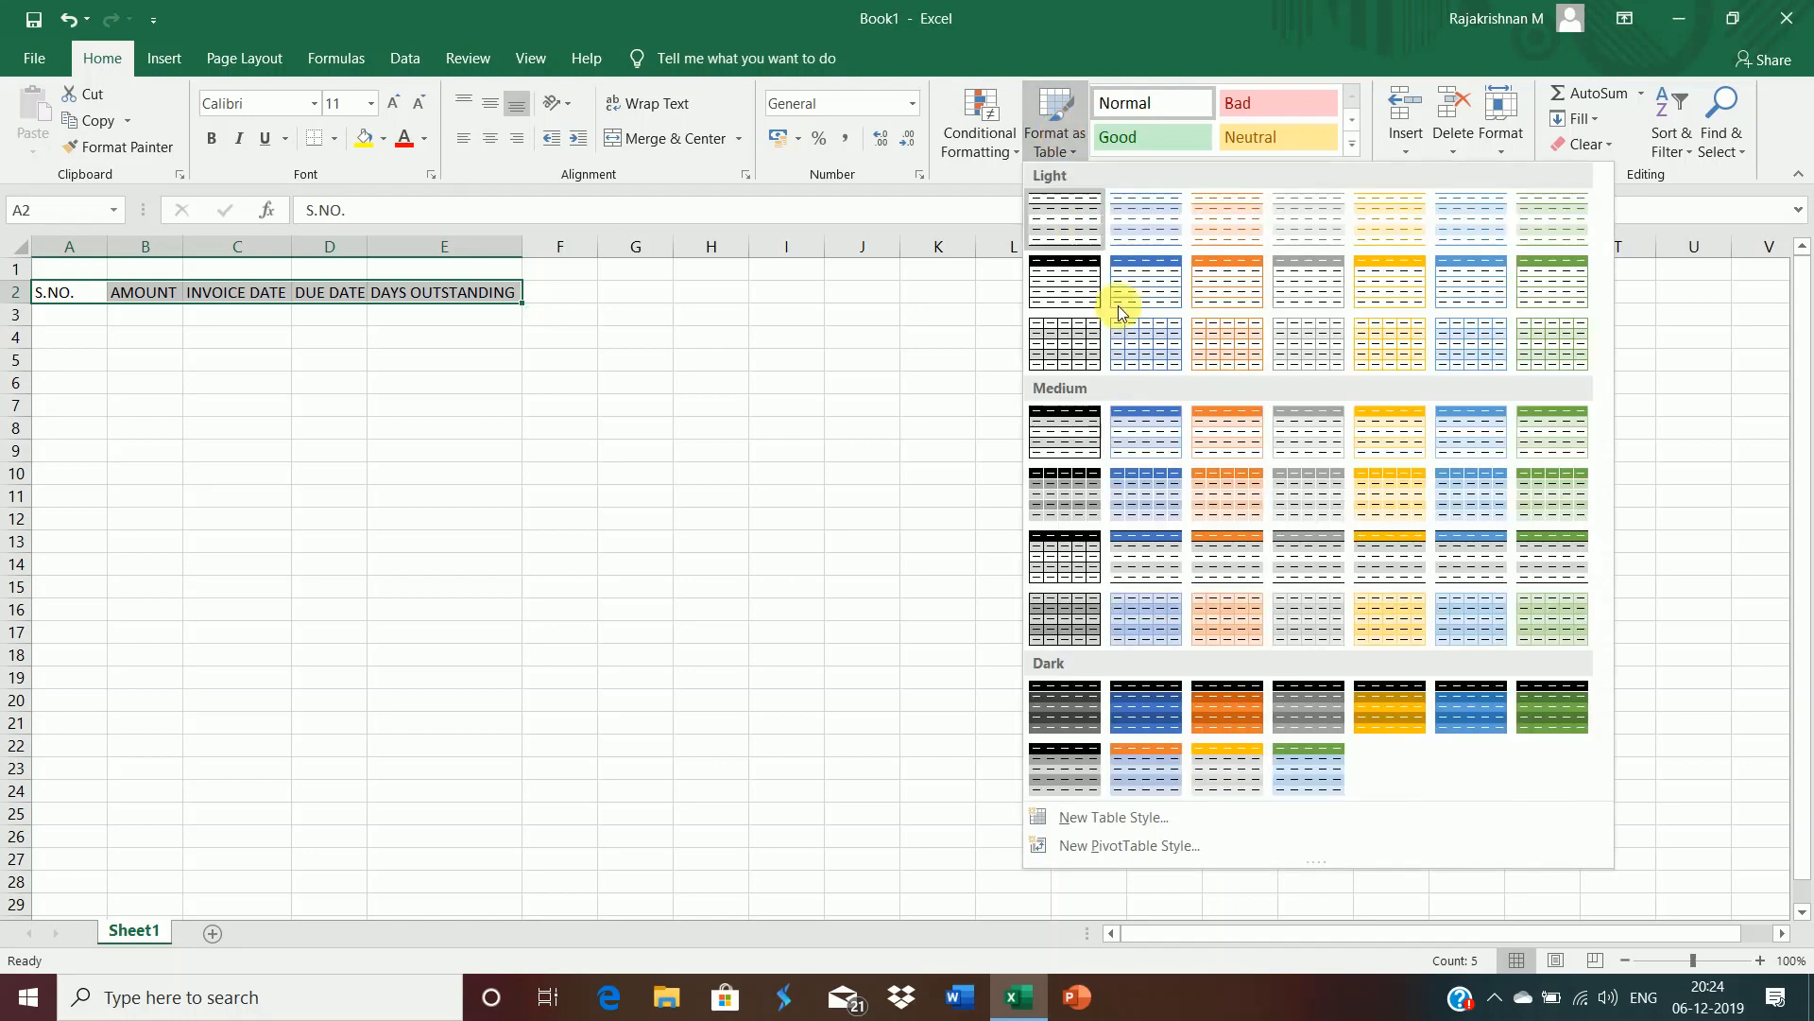
{"action": "left_click", "coordinate": [1146, 353]}
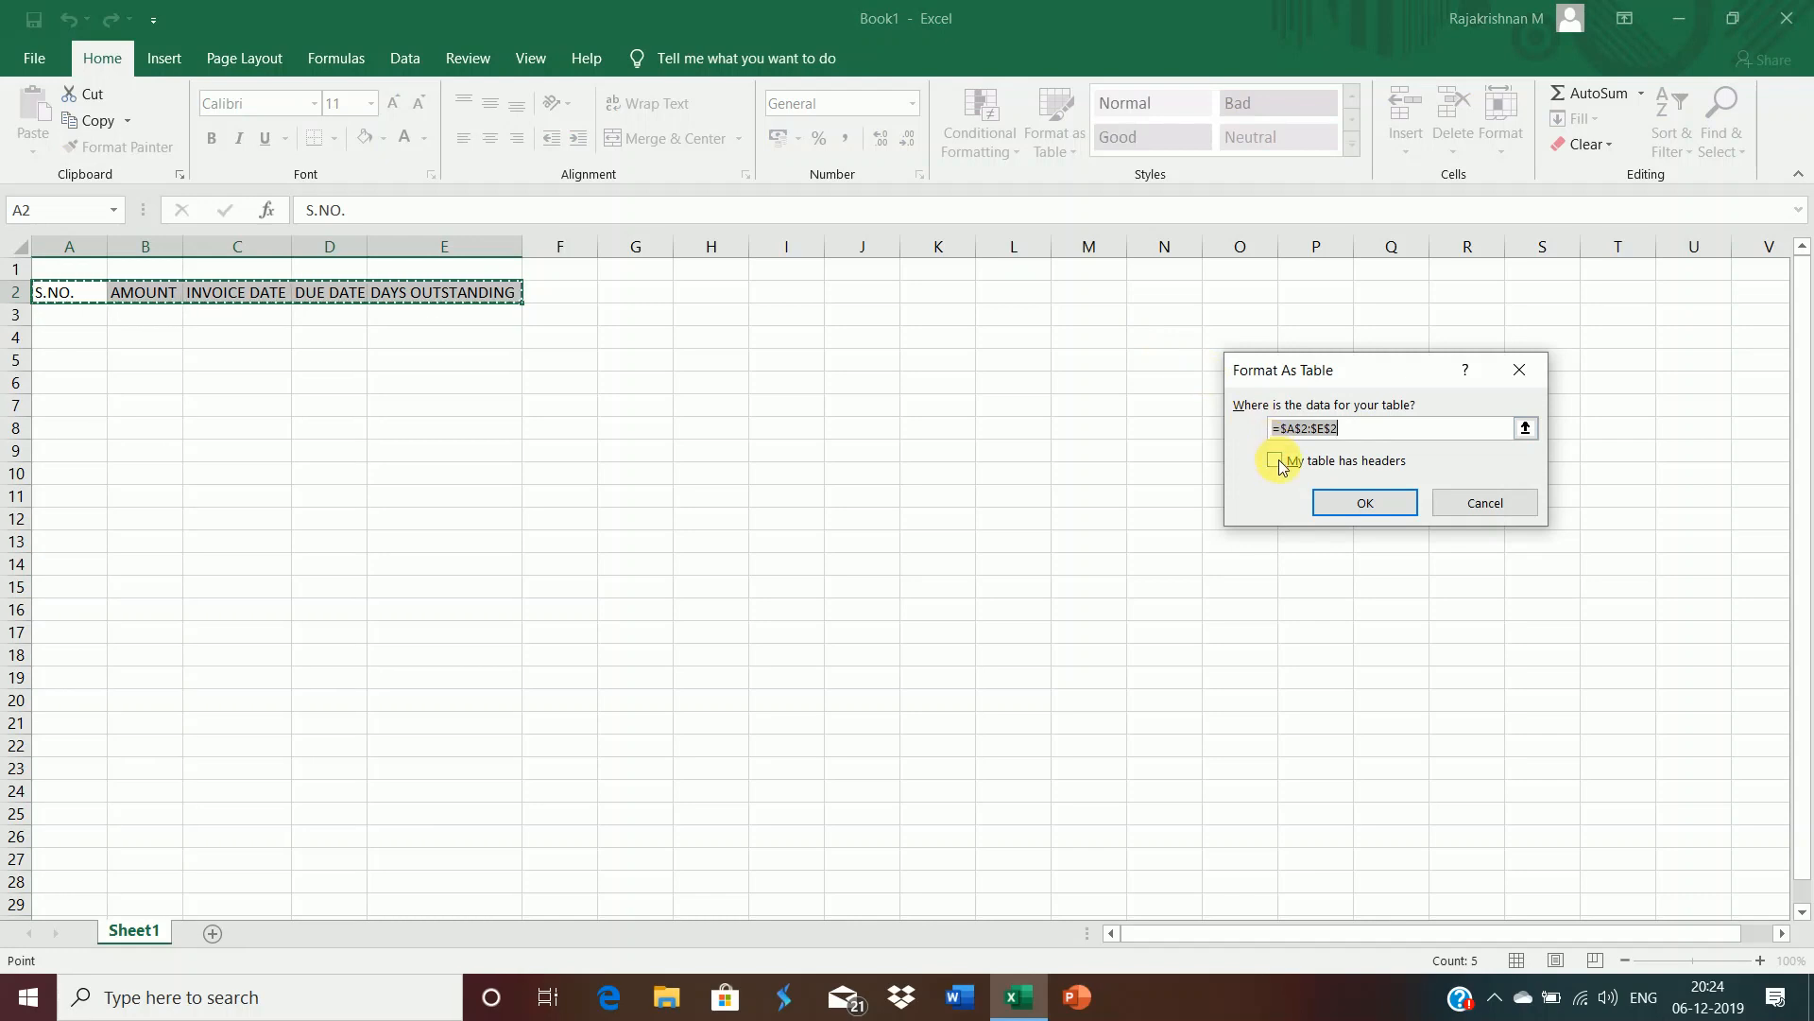
{"action": "left_click", "coordinate": [1281, 466]}
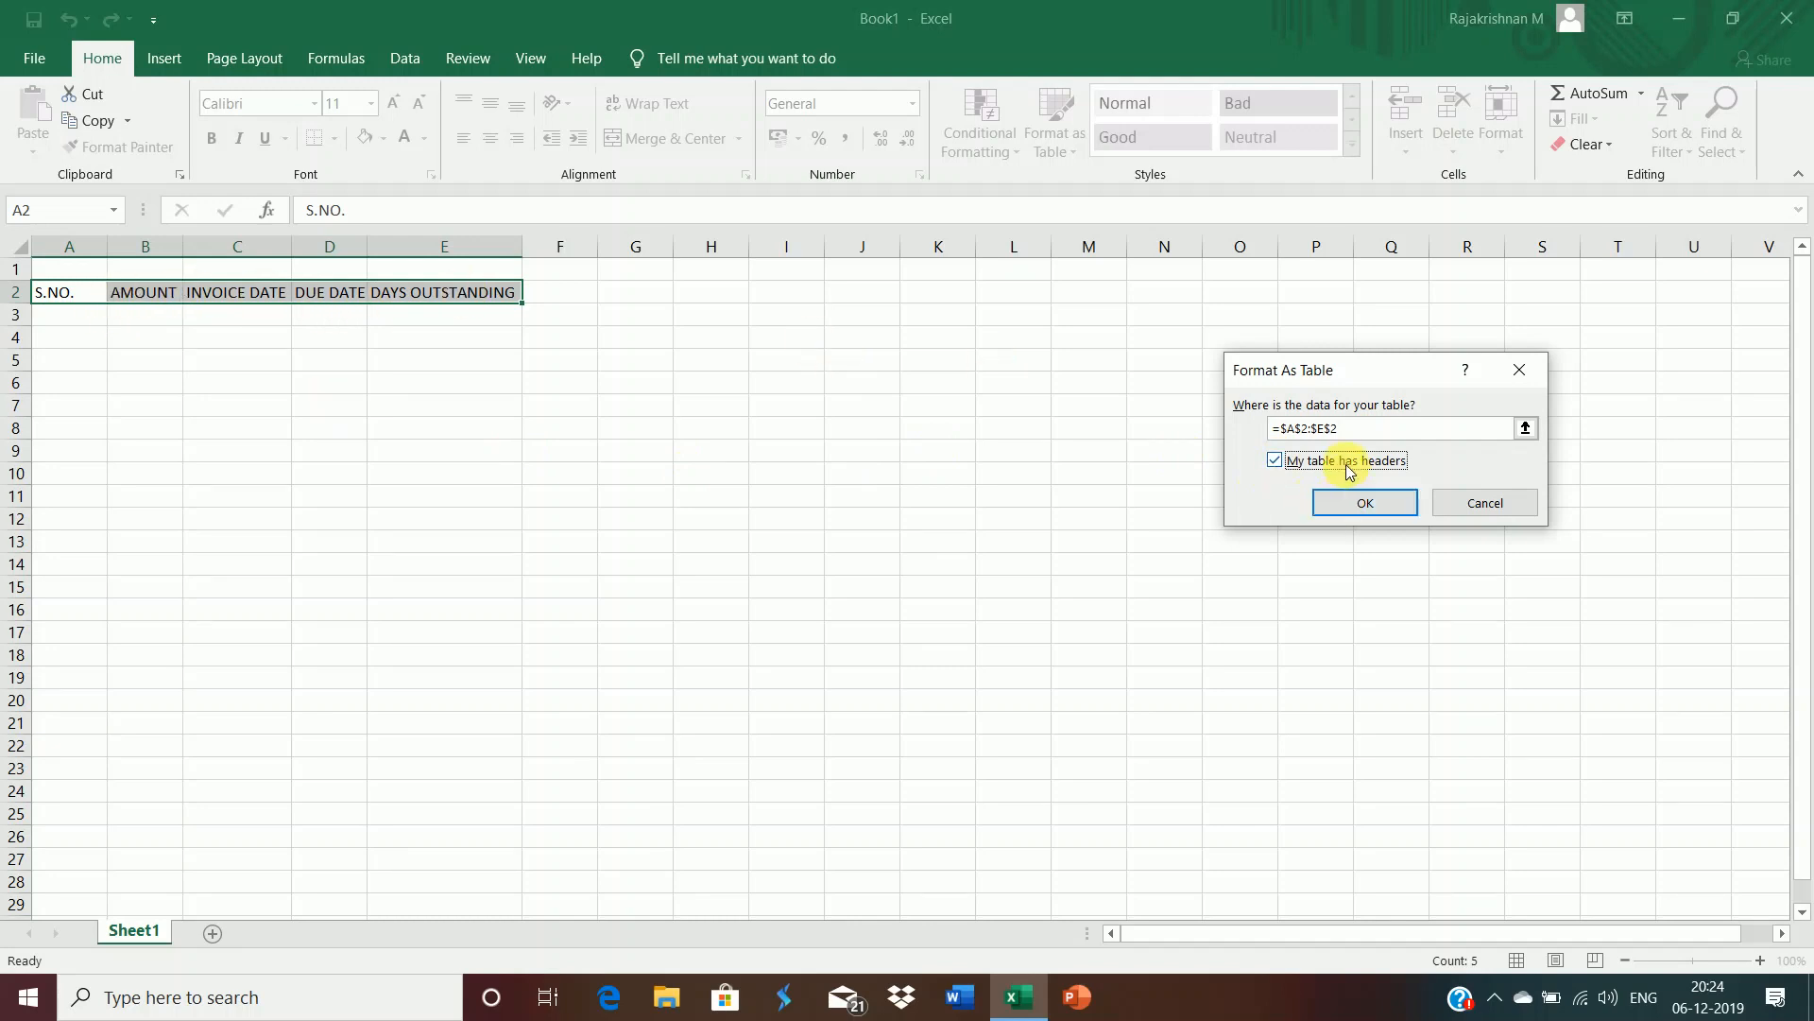
{"action": "left_click", "coordinate": [1385, 508]}
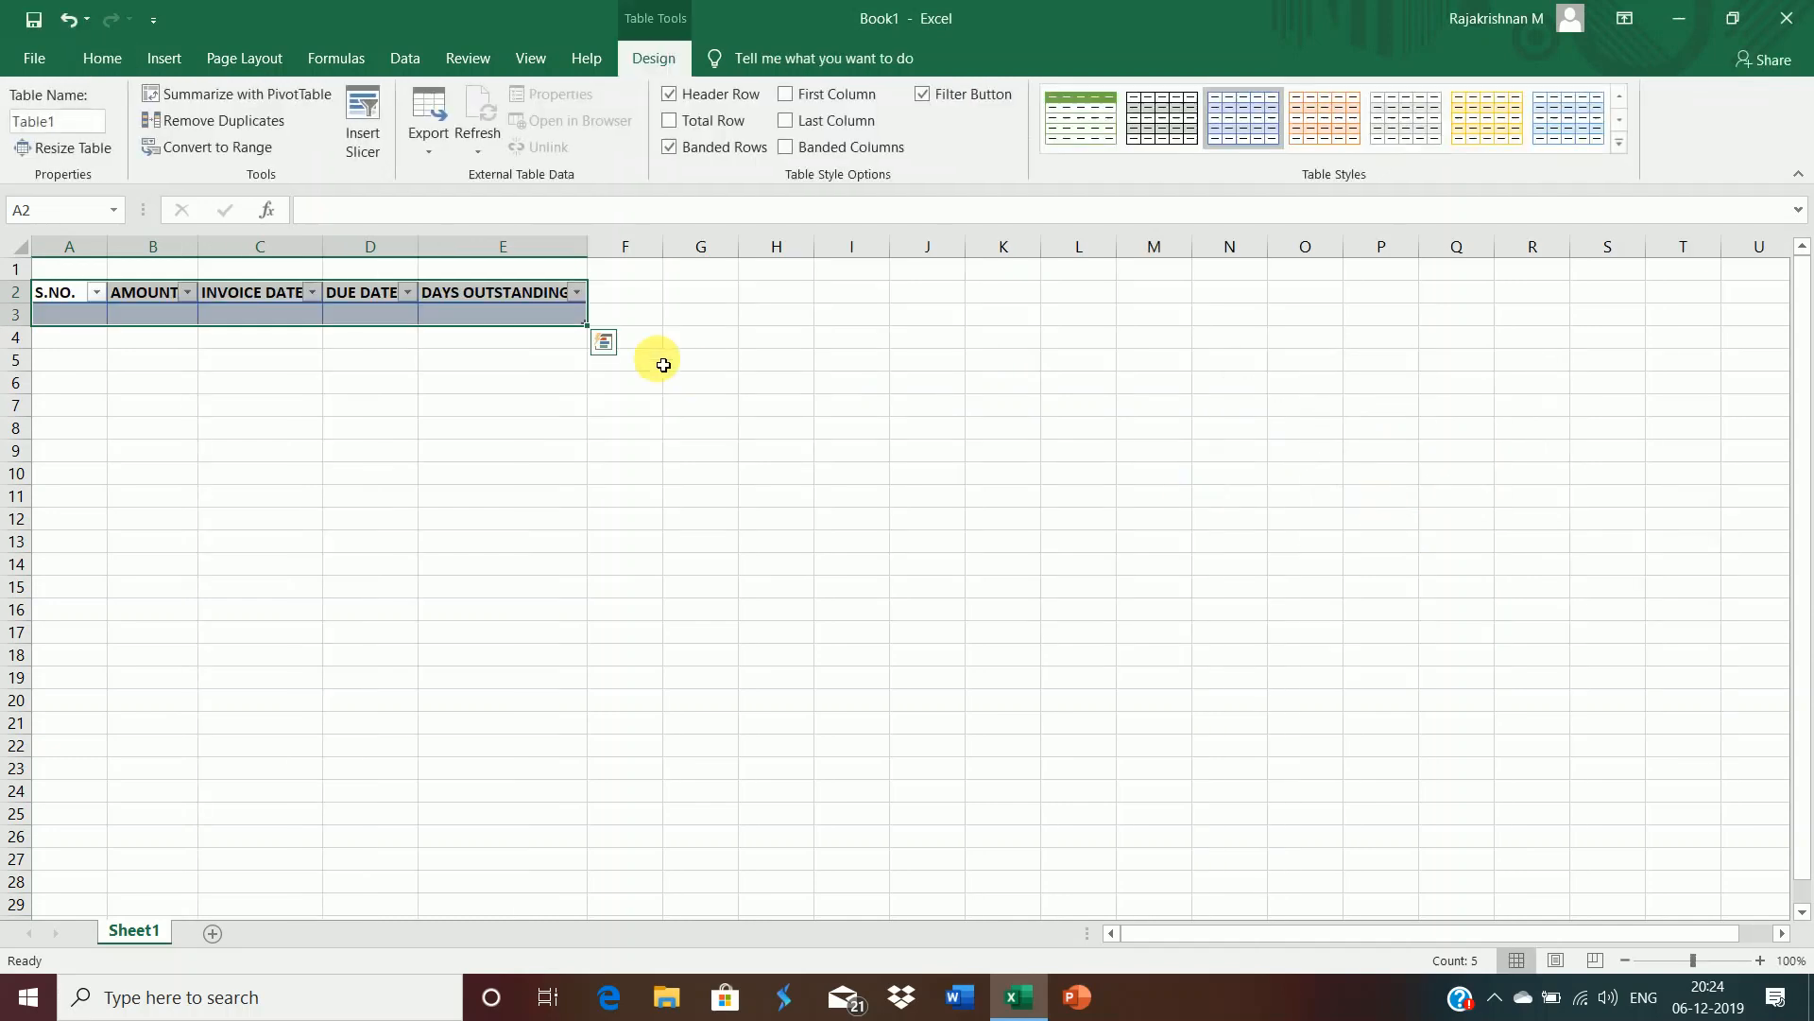
{"action": "left_click", "coordinate": [457, 425]}
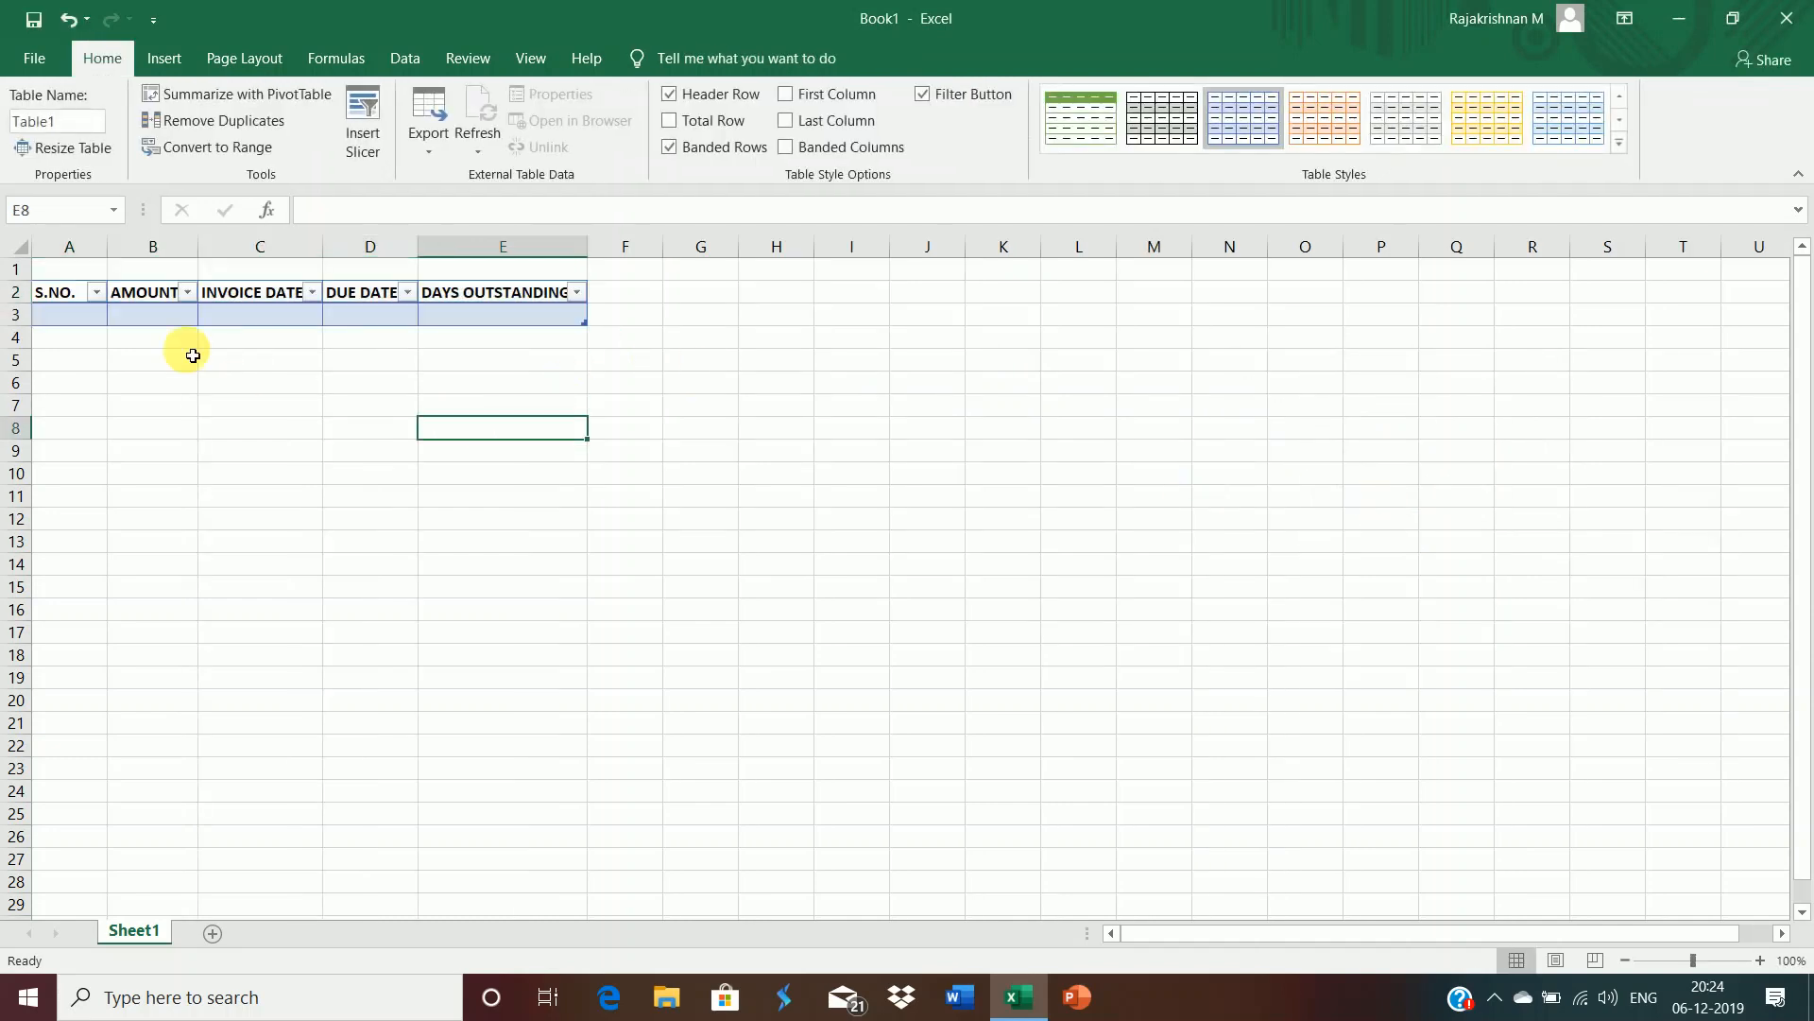
Step: Fill the S.NO. column with the serial numbers 1 to 5 in A3:A7
{"action": "left_click", "coordinate": [79, 318]}
{"action": "type", "text": "1"}
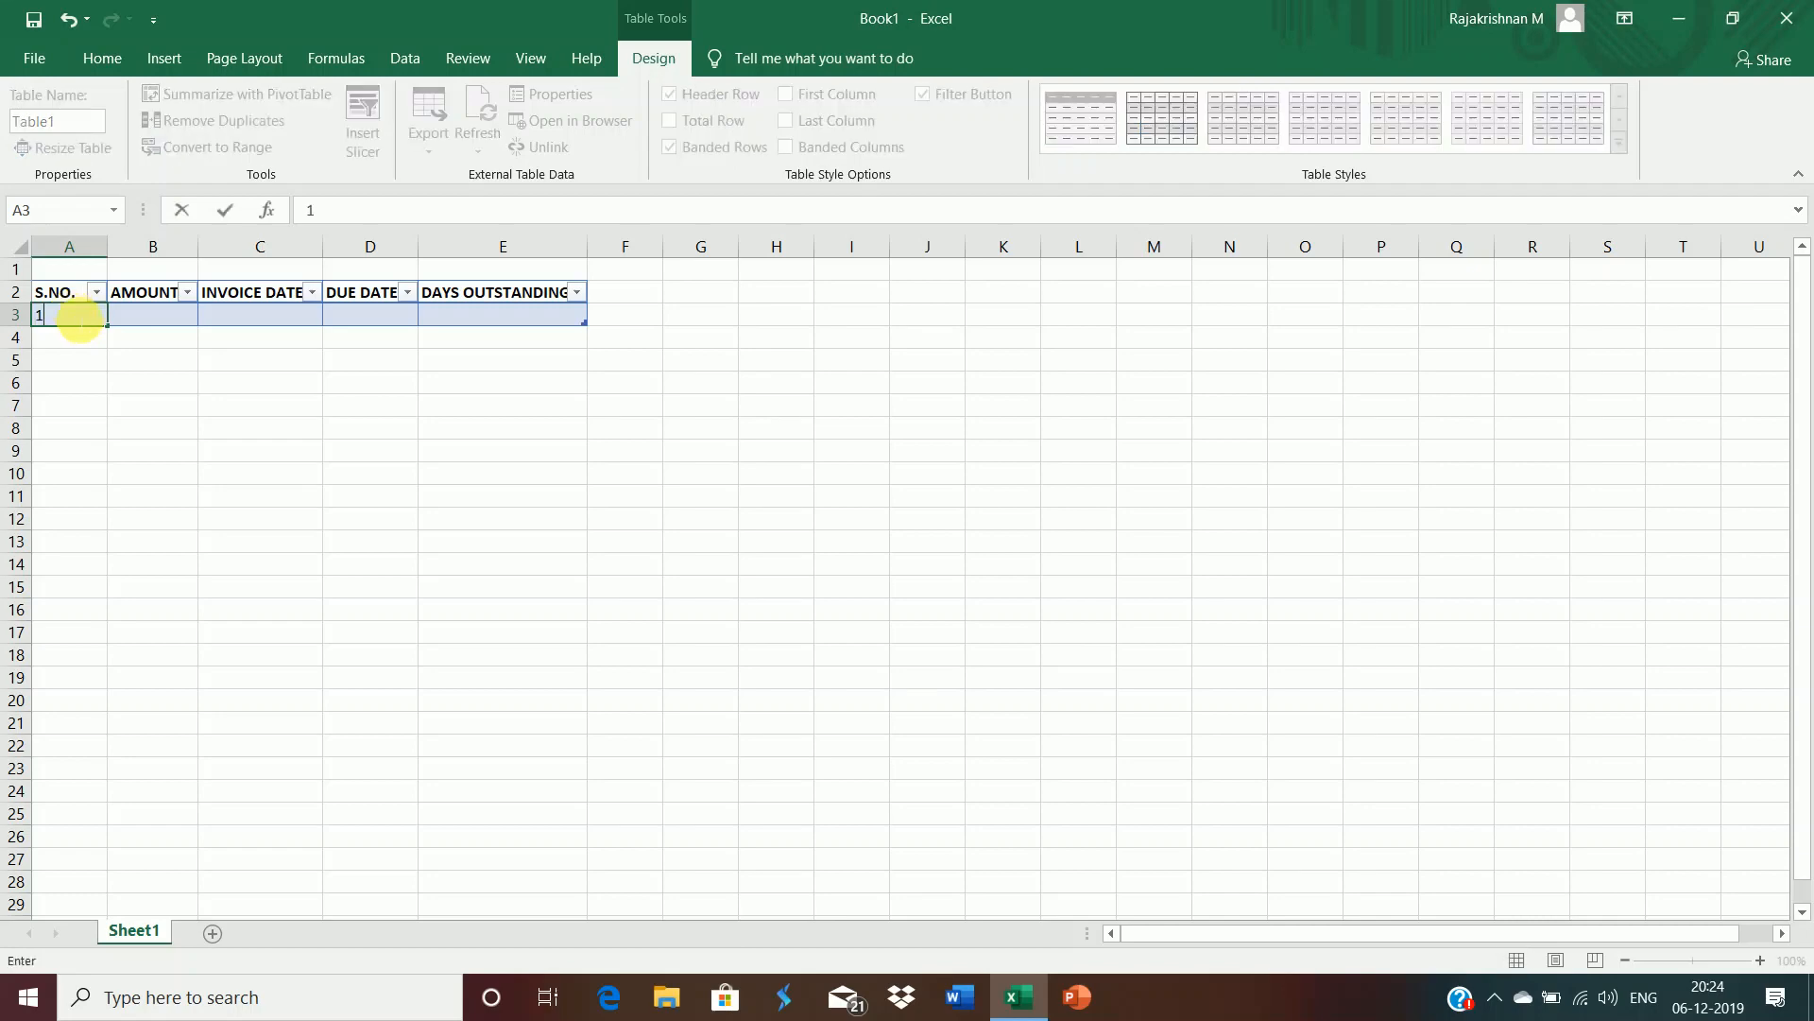
{"action": "key", "text": "Return"}
{"action": "type", "text": "2"}
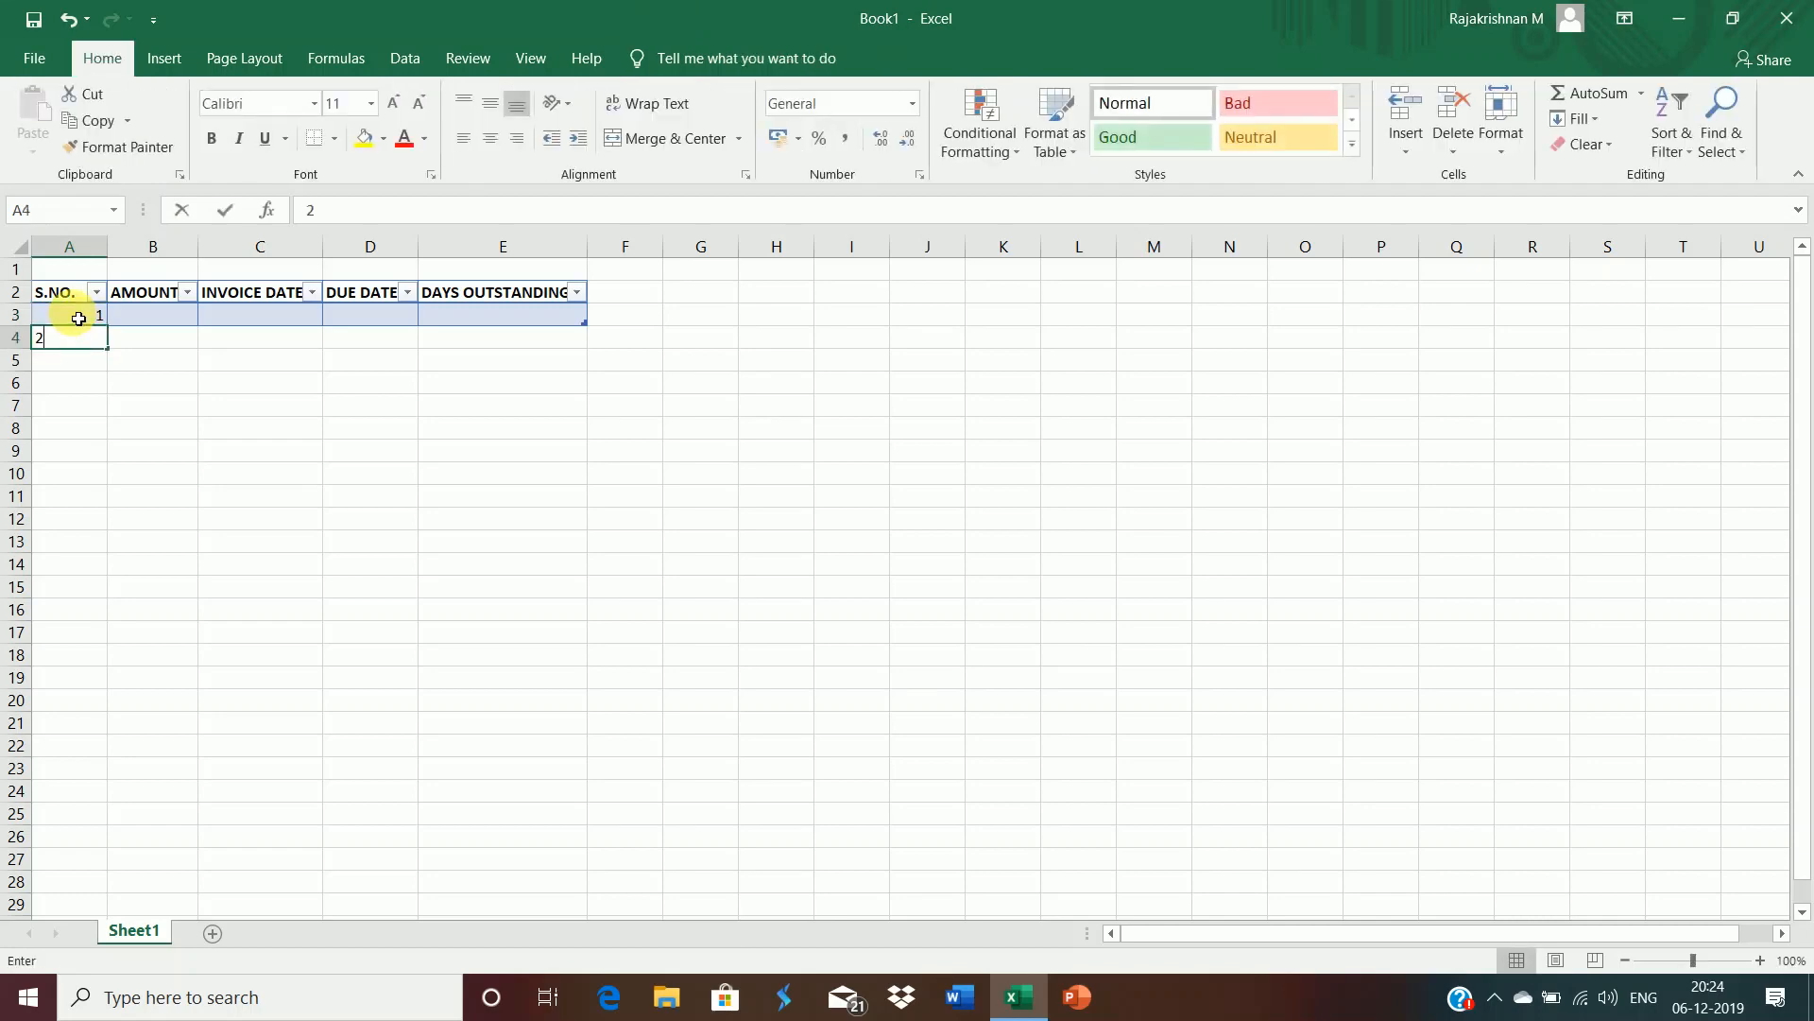
{"action": "key", "text": "Return"}
{"action": "type", "text": "3"}
{"action": "key", "text": "Return"}
{"action": "type", "text": "4"}
{"action": "key", "text": "Return"}
{"action": "type", "text": "5"}
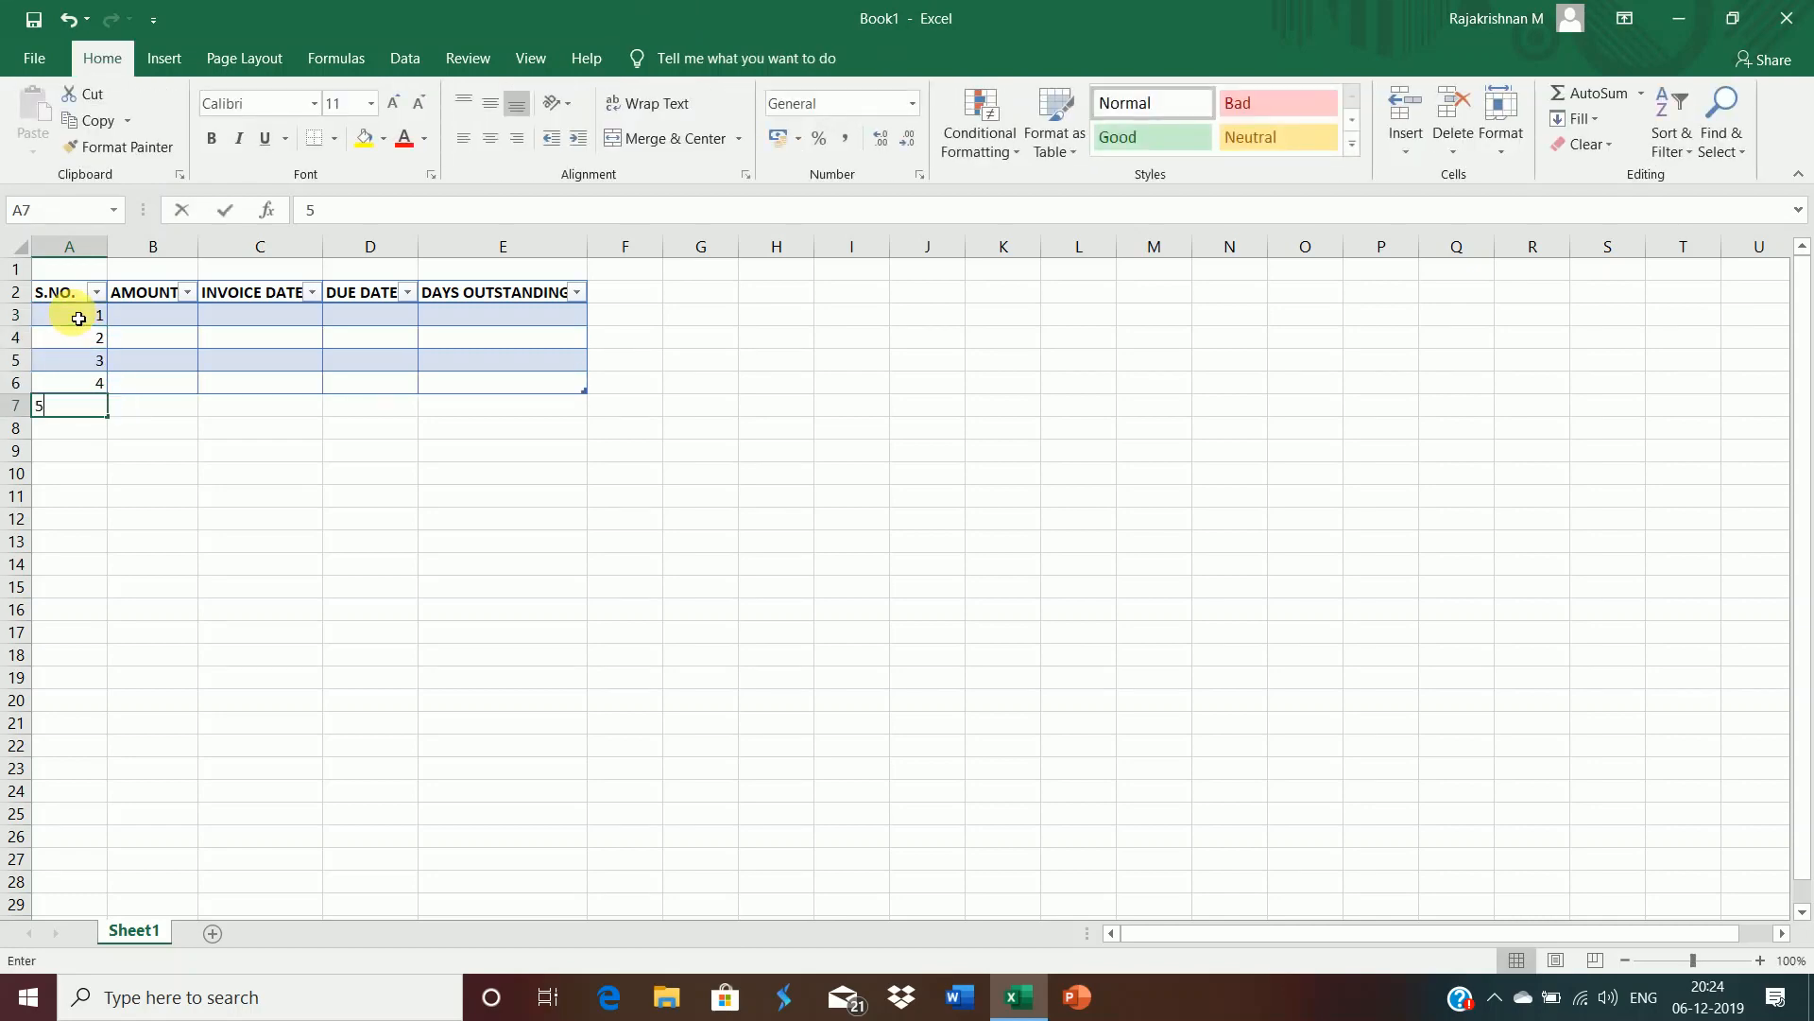
{"action": "key", "text": "Return"}
Step: Enter 10000 without a thousands separator as the first amount in B3
{"action": "key", "text": "Right"}
{"action": "key", "text": "Up"}
{"action": "key", "text": "Up"}
{"action": "key", "text": "Up"}
{"action": "key", "text": "Up"}
{"action": "key", "text": "Up"}
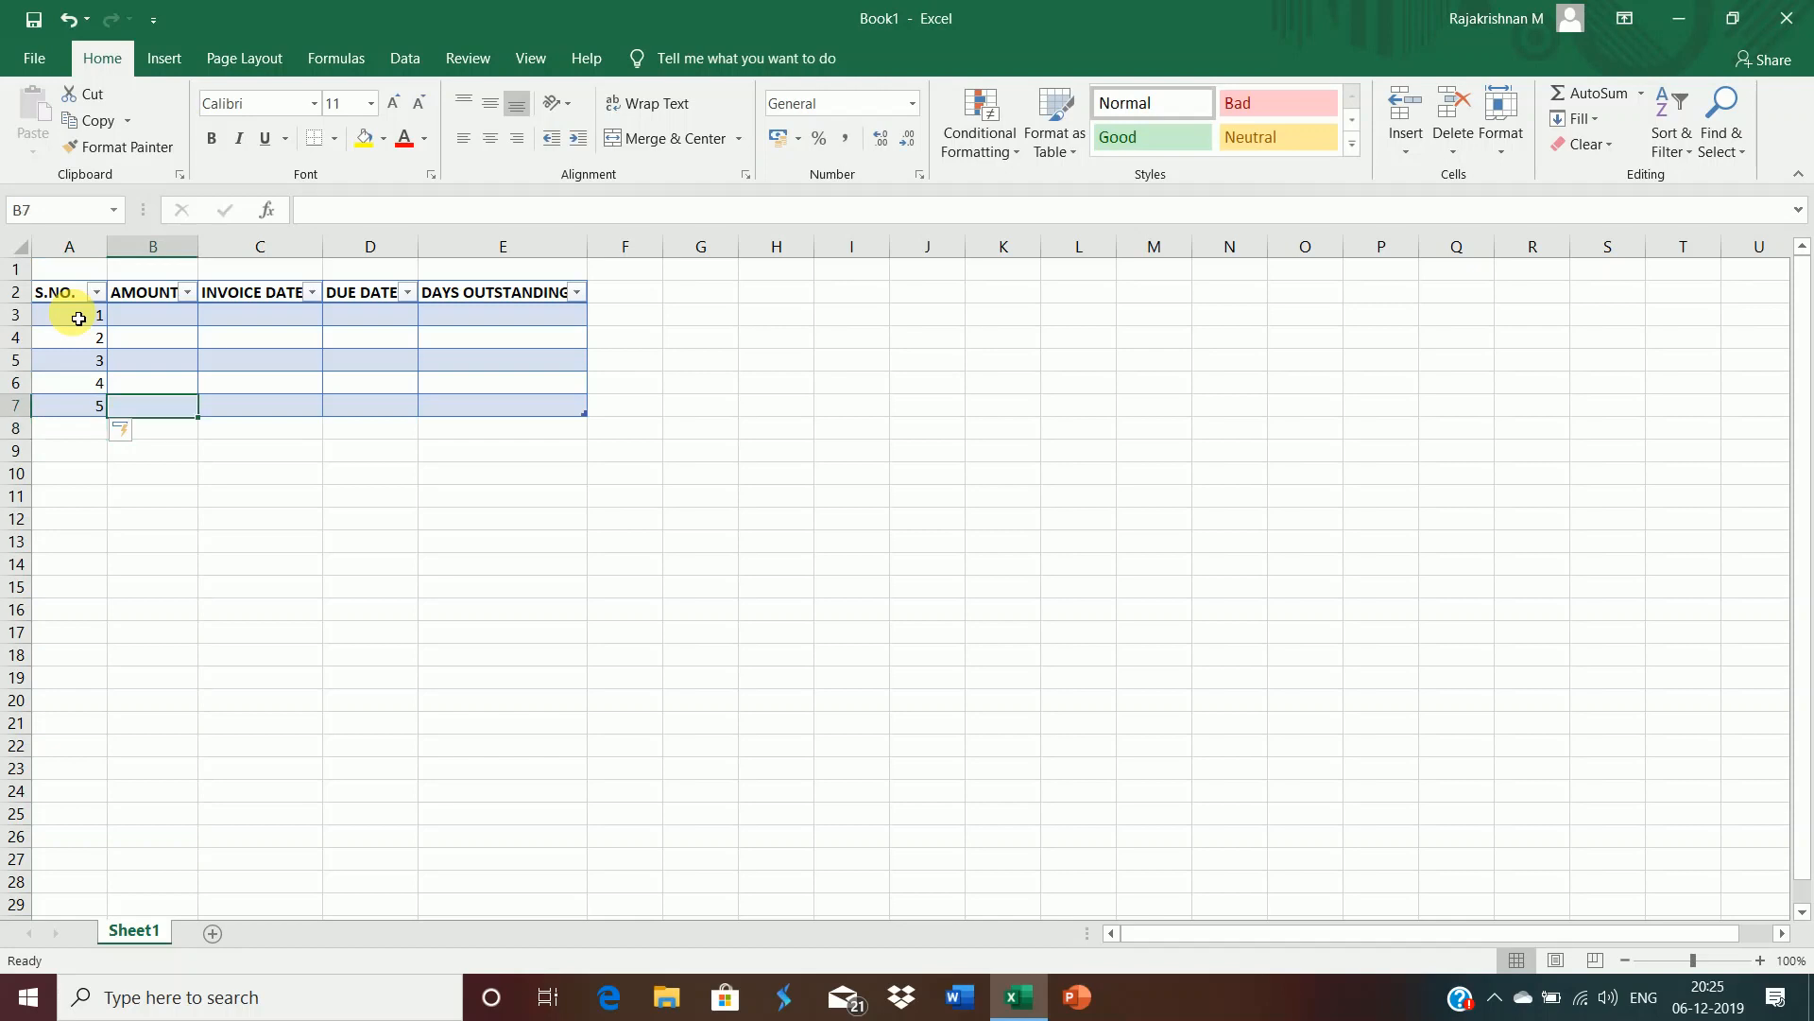
{"action": "type", "text": "10"}
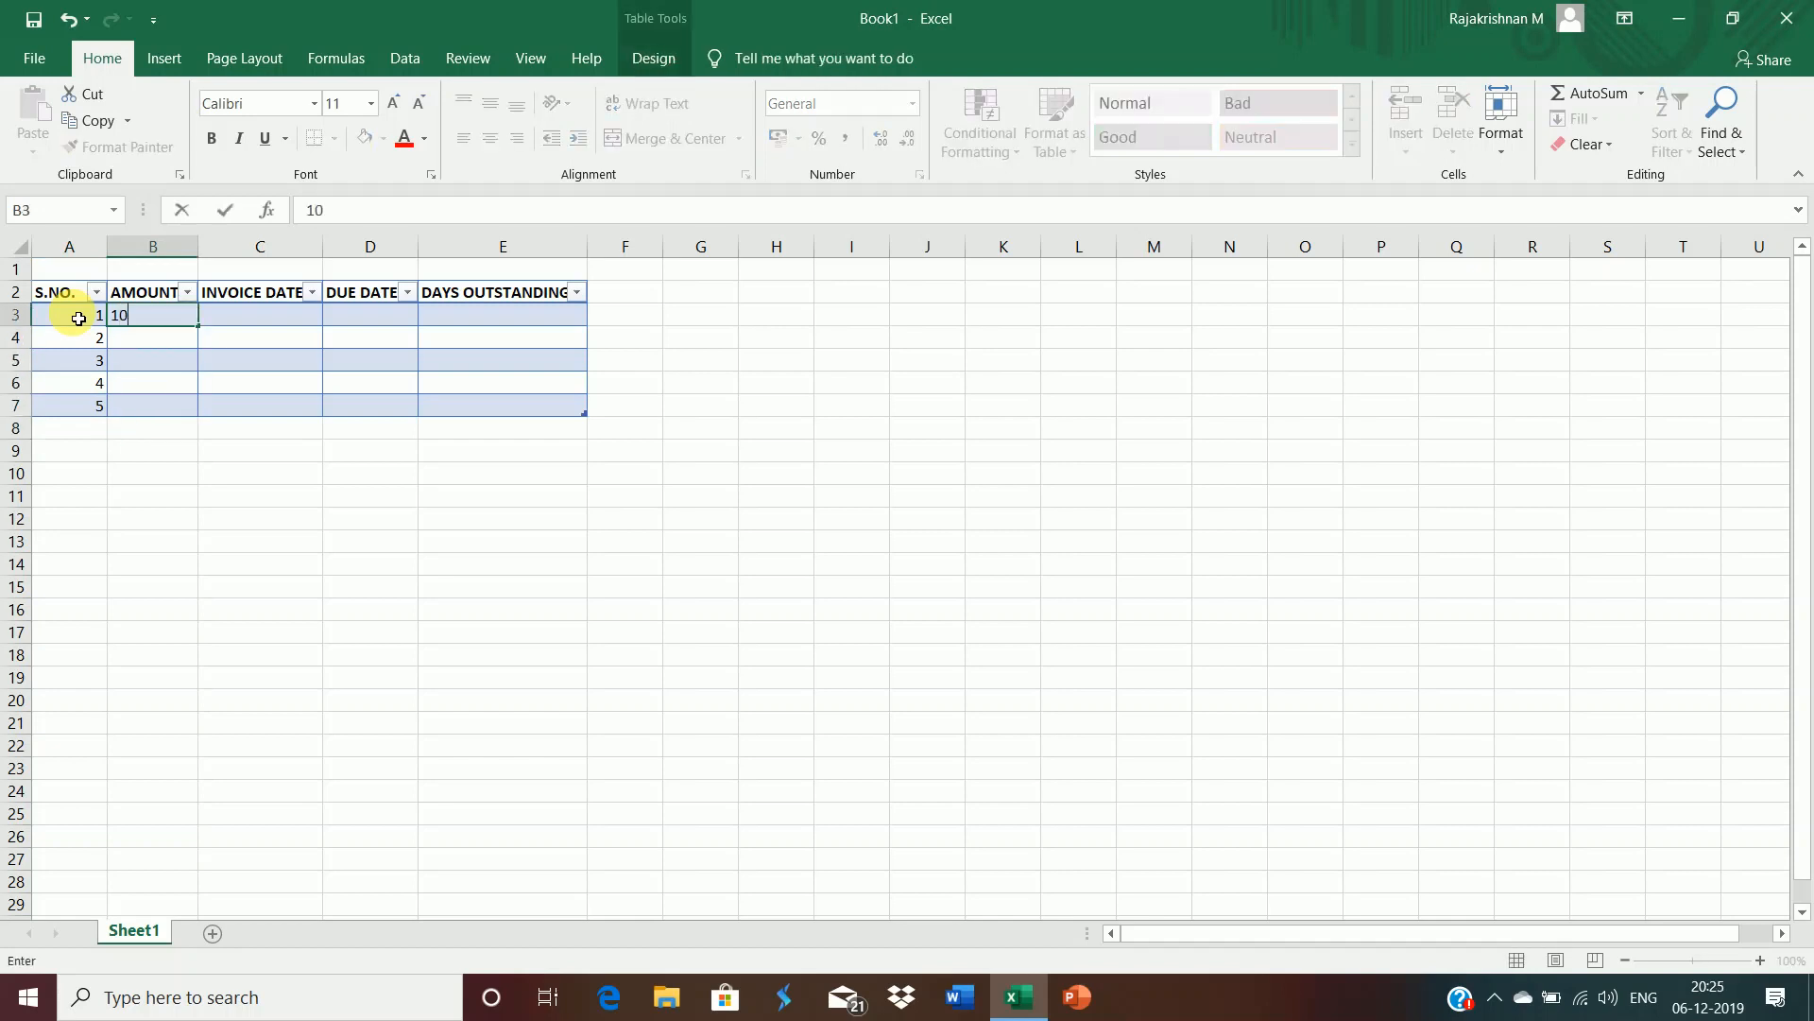
{"action": "type", "text": ",000"}
{"action": "key", "text": "BackSpace"}
{"action": "key", "text": "BackSpace"}
{"action": "key", "text": "BackSpace"}
{"action": "key", "text": "BackSpace"}
{"action": "key", "text": "BackSpace"}
{"action": "type", "text": "0000"}
{"action": "key", "text": "Return"}
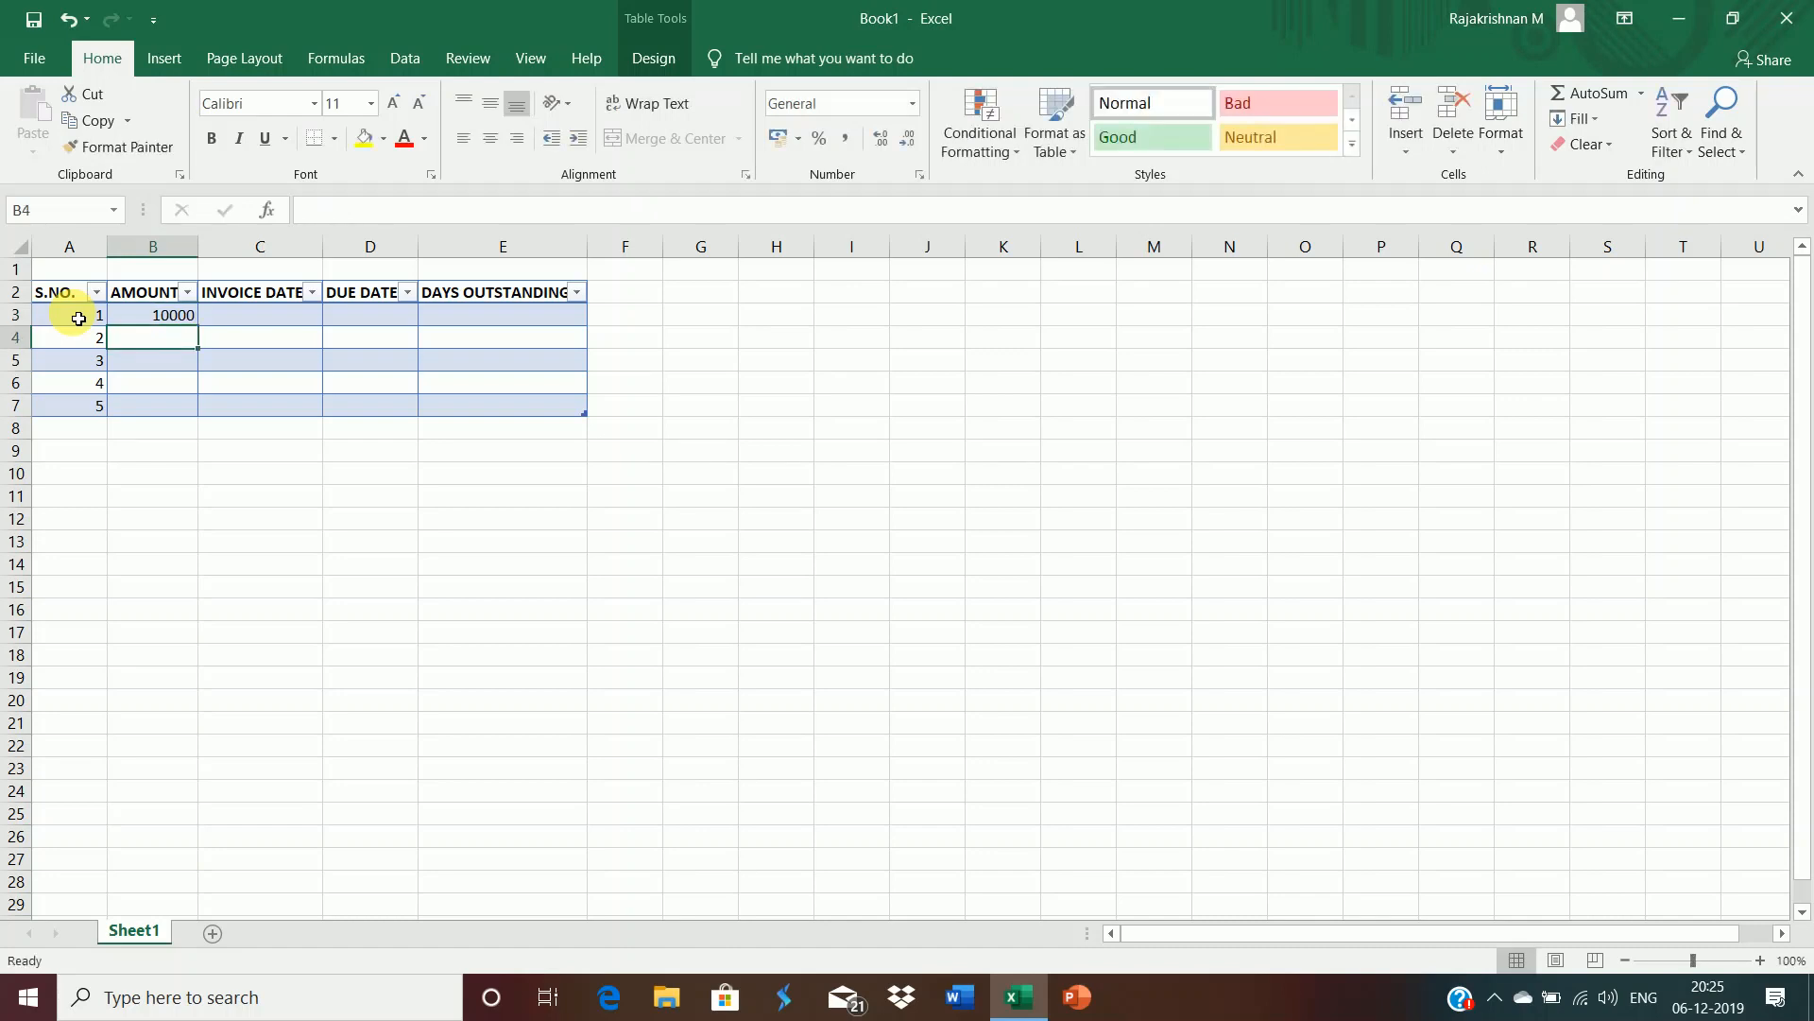
Step: Enter the remaining amounts 20000, 30000, 35000 and 40000 in B4:B7
{"action": "type", "text": "20000"}
{"action": "key", "text": "Return"}
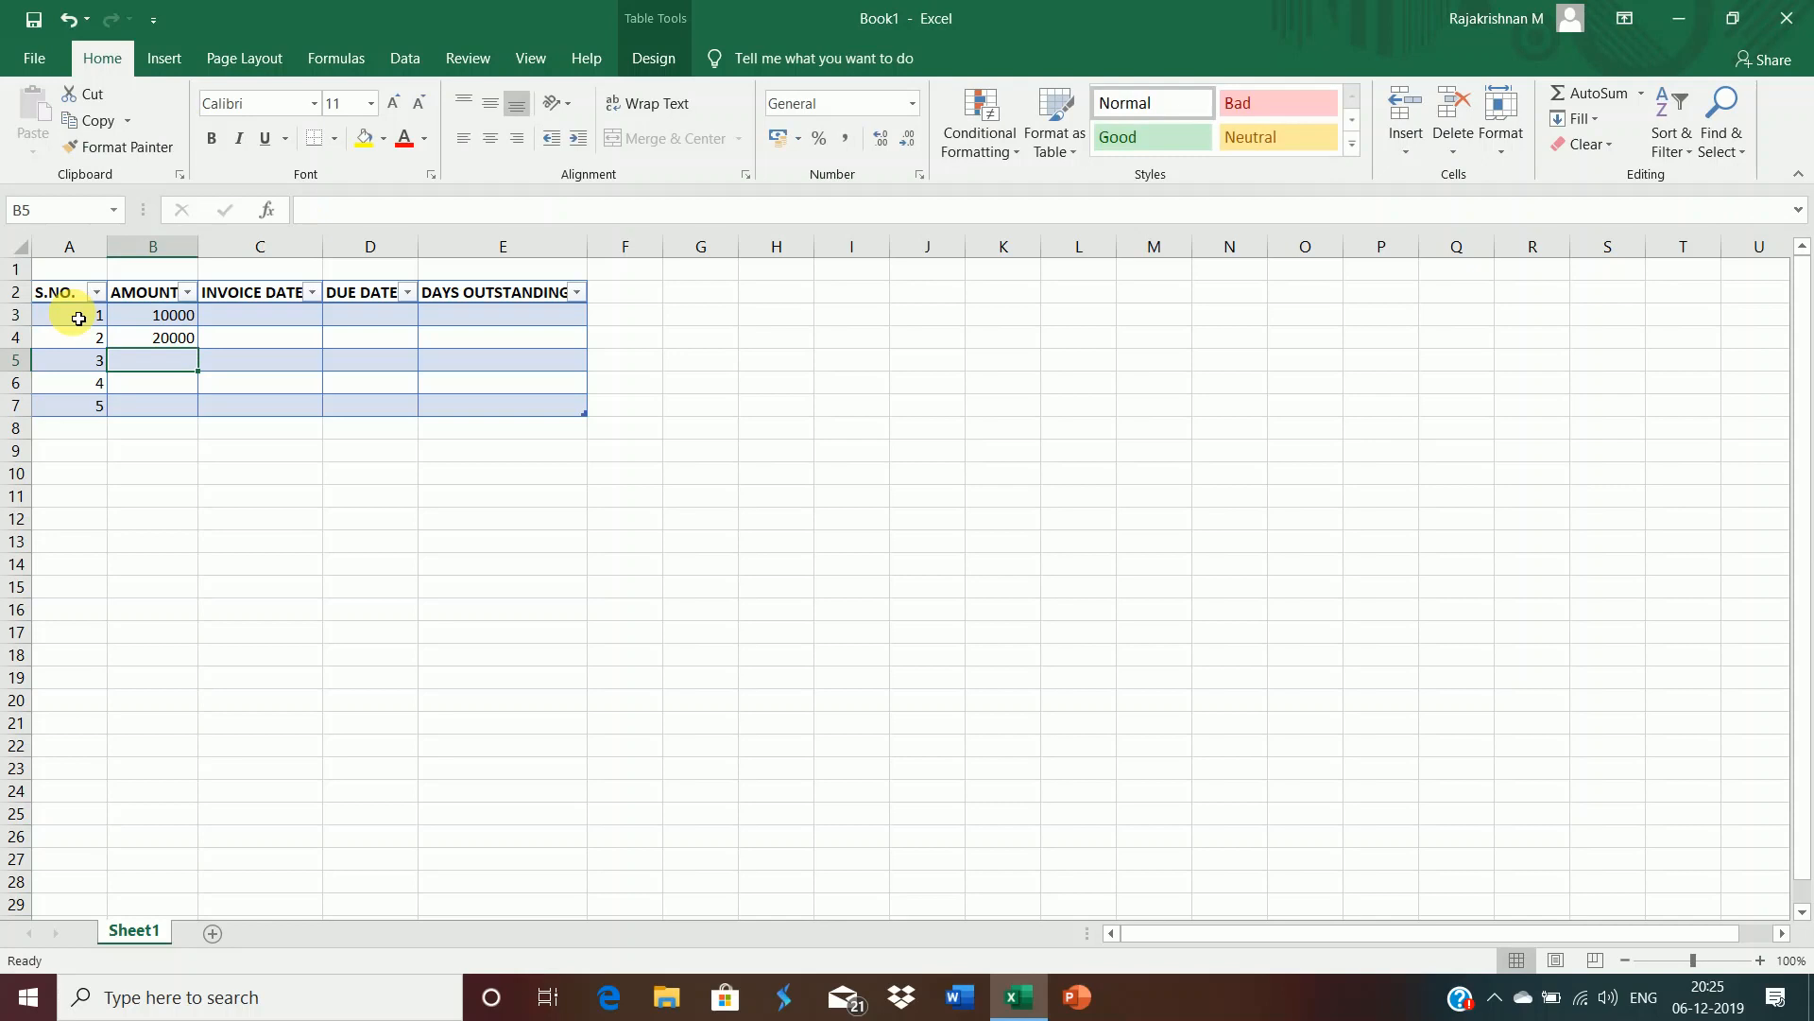
{"action": "type", "text": "30000"}
{"action": "key", "text": "Return"}
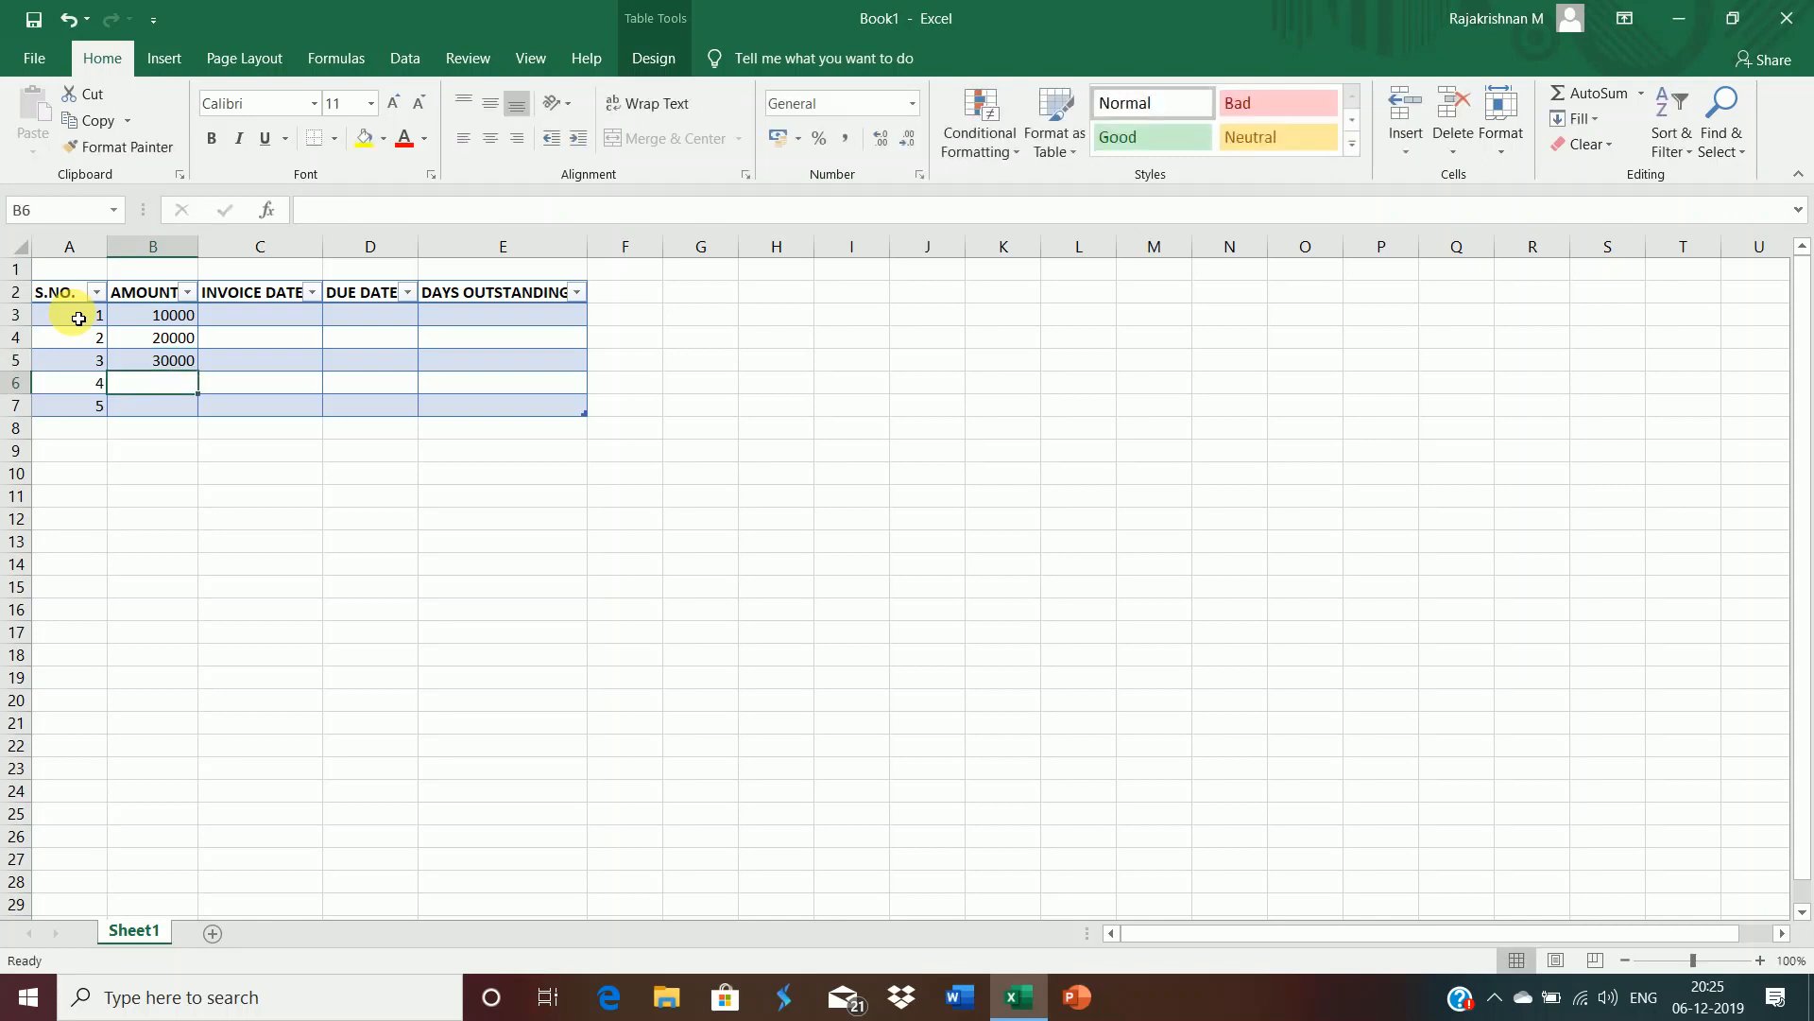
{"action": "type", "text": "35000"}
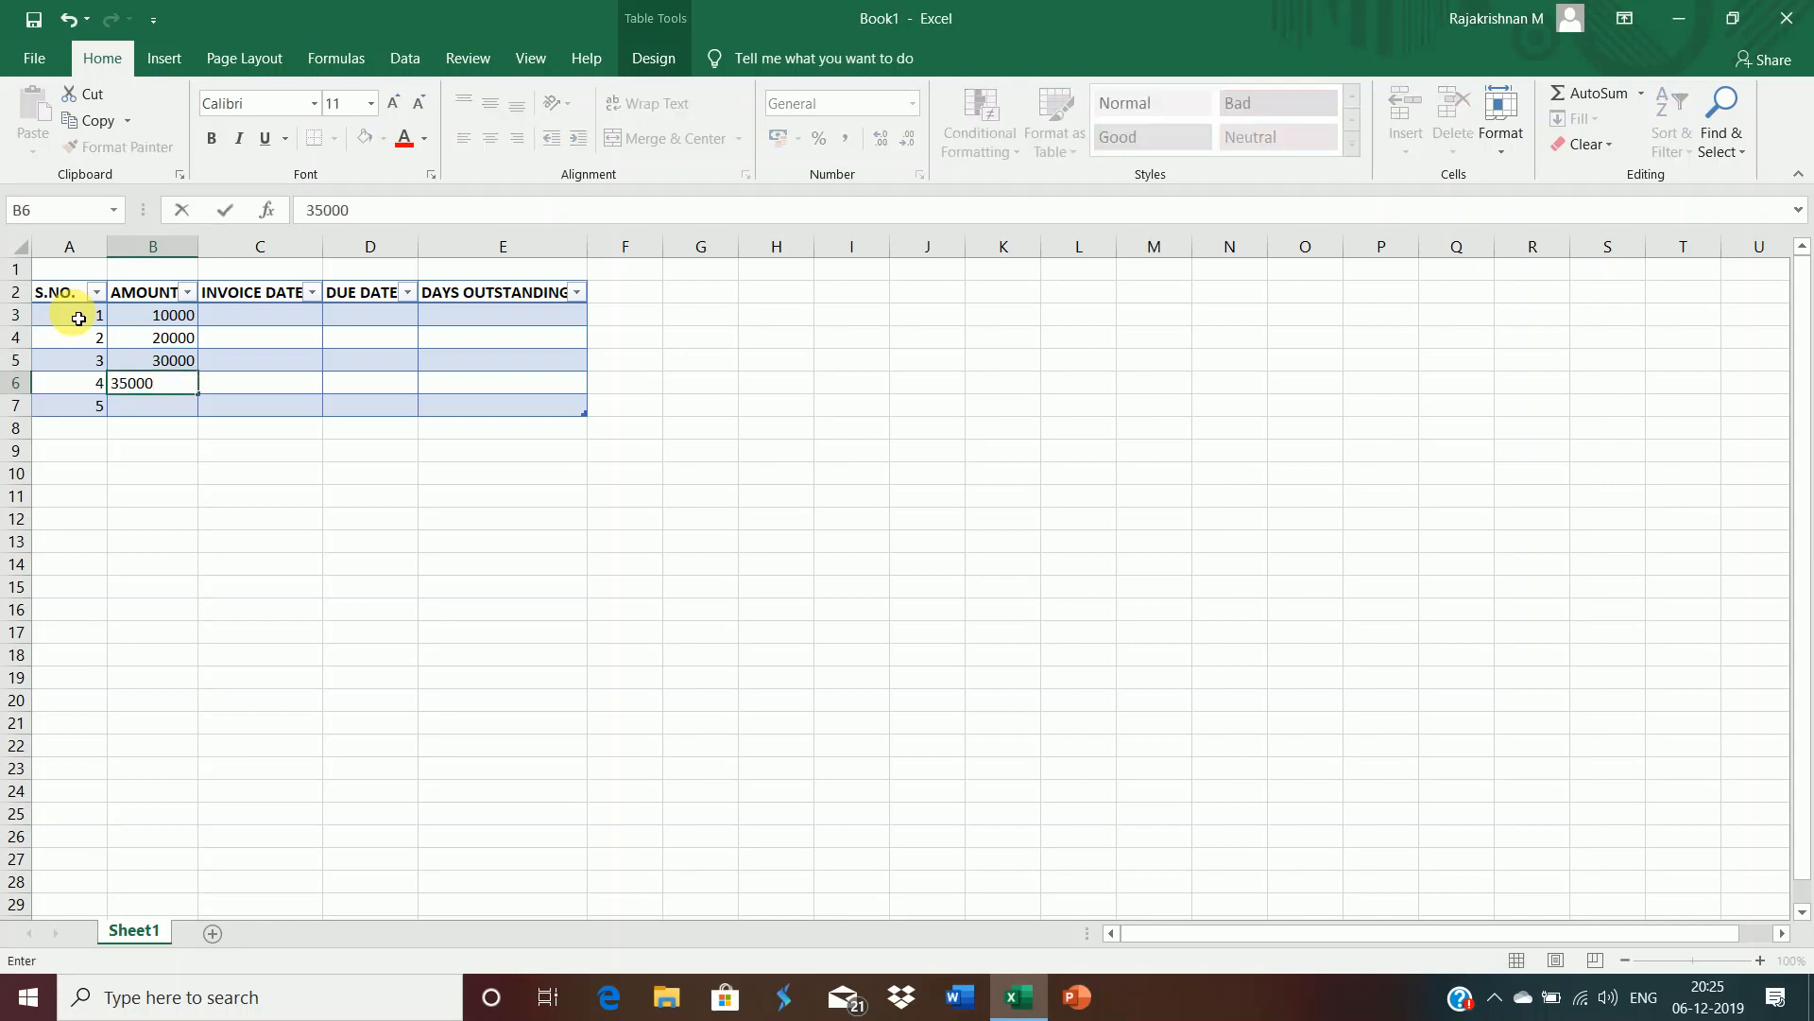
{"action": "key", "text": "Return"}
{"action": "type", "text": "40000"}
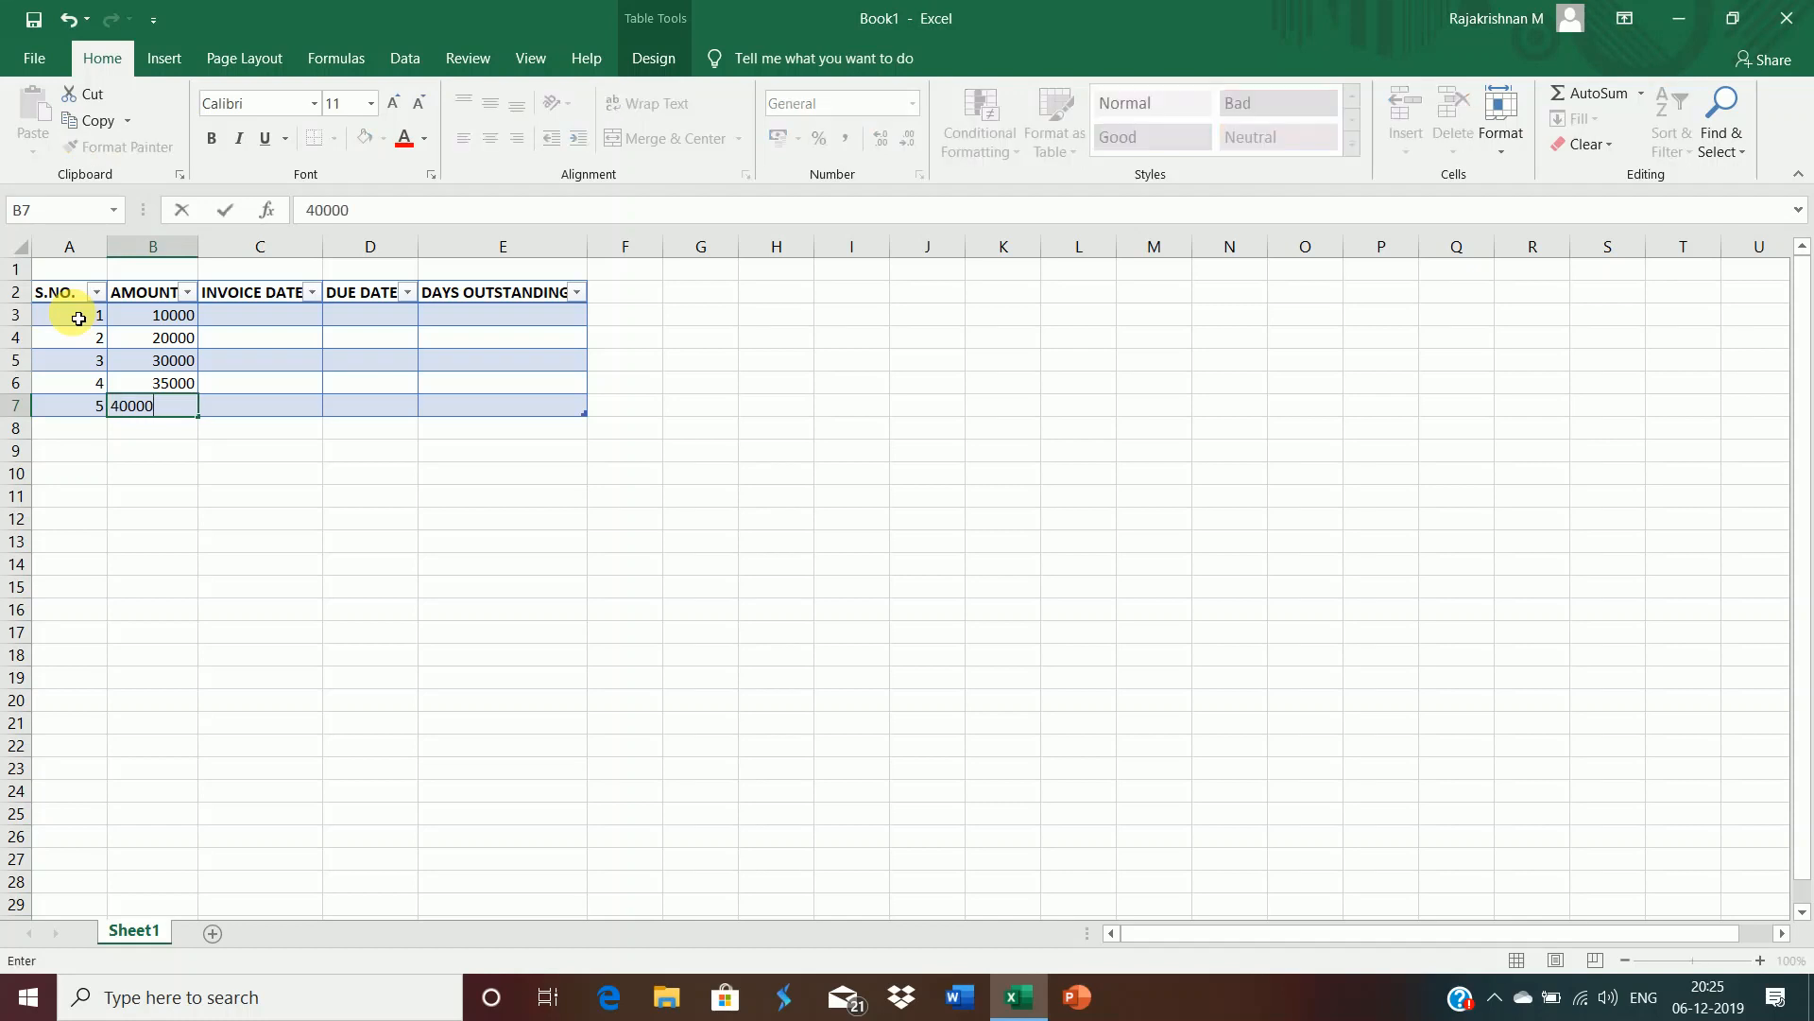
{"action": "key", "text": "Tab"}
Step: Apply the Short Date number format to the whole INVOICE DATE column C
{"action": "key", "text": "Up"}
{"action": "key", "text": "Up"}
{"action": "key", "text": "Up"}
{"action": "key", "text": "Up"}
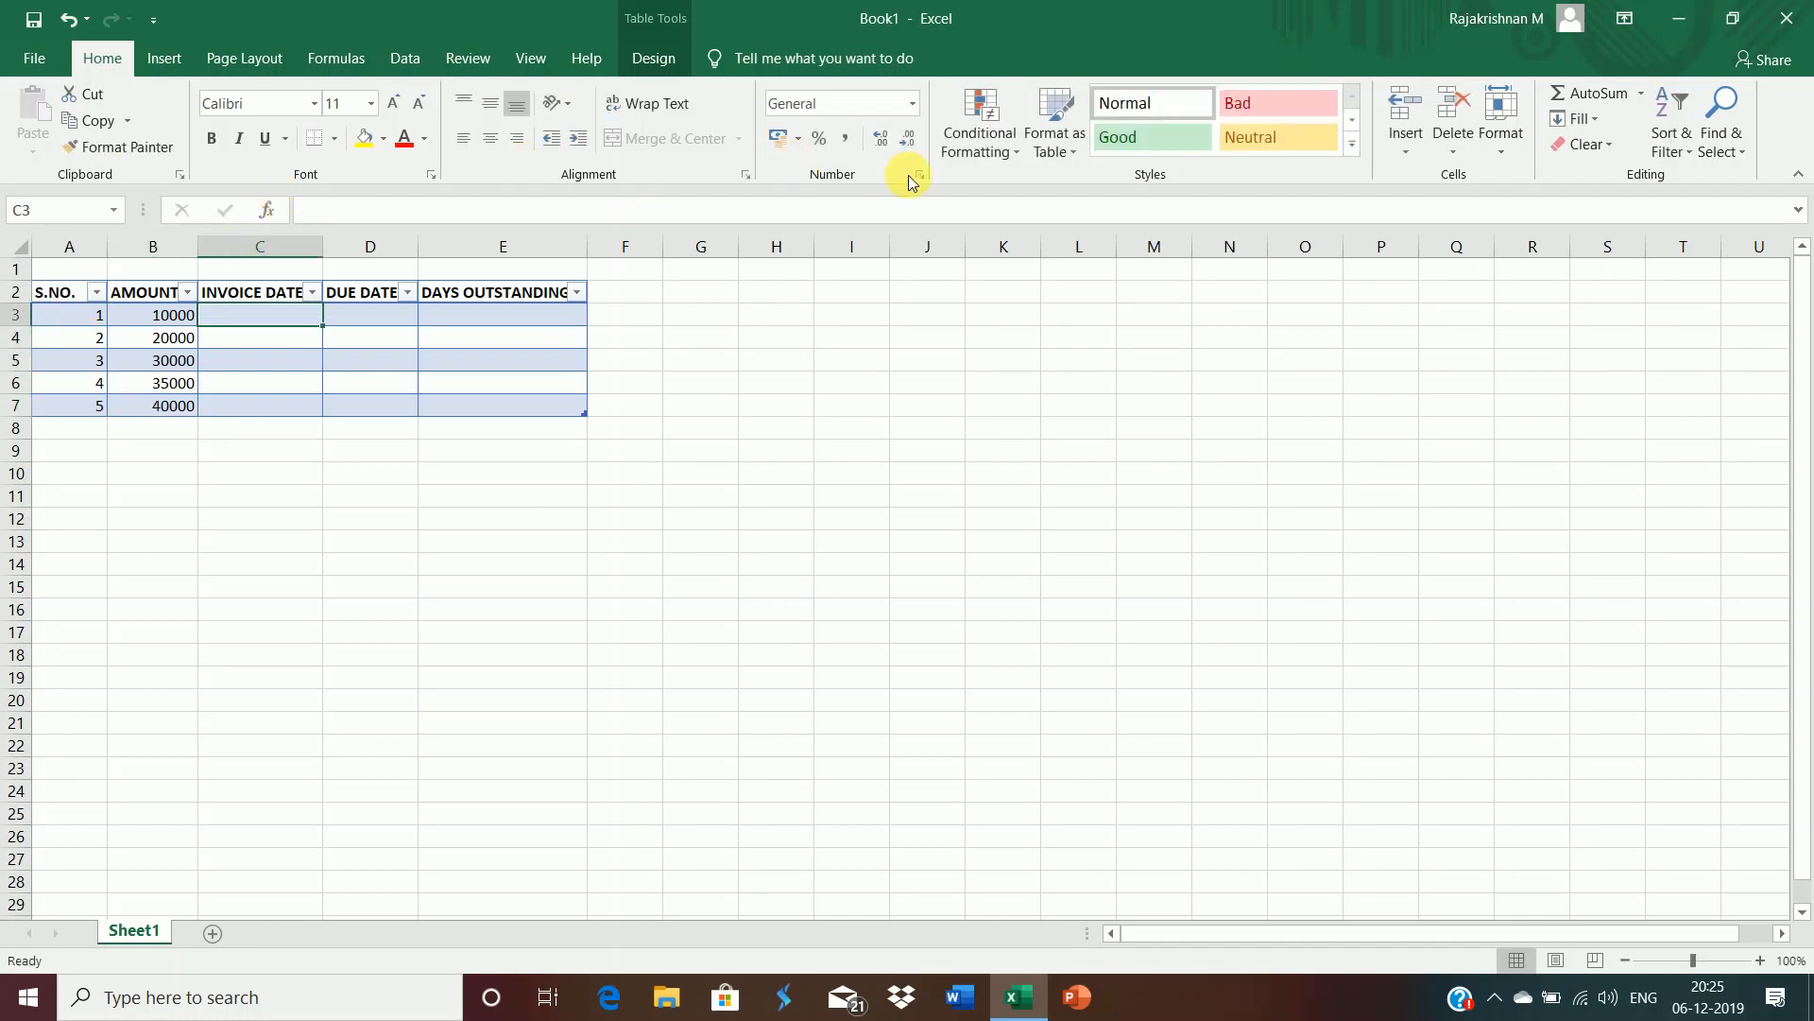
{"action": "left_click", "coordinate": [914, 106]}
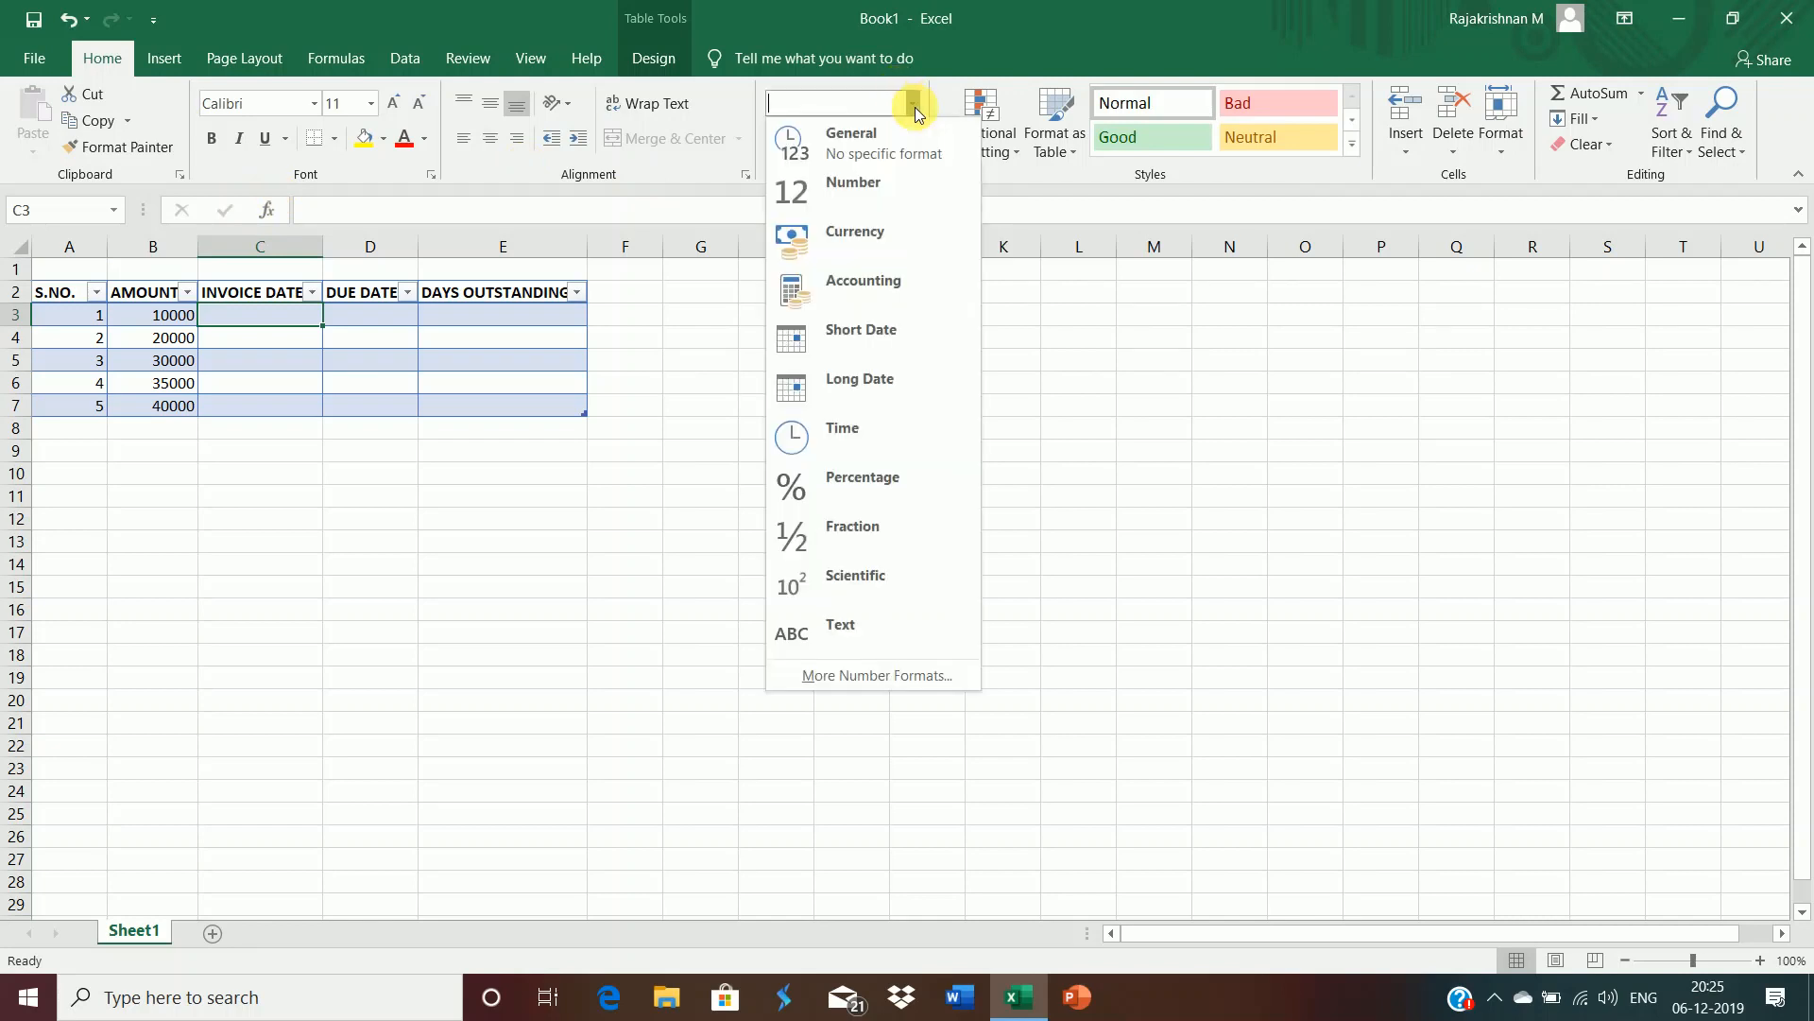
{"action": "left_click", "coordinate": [272, 257]}
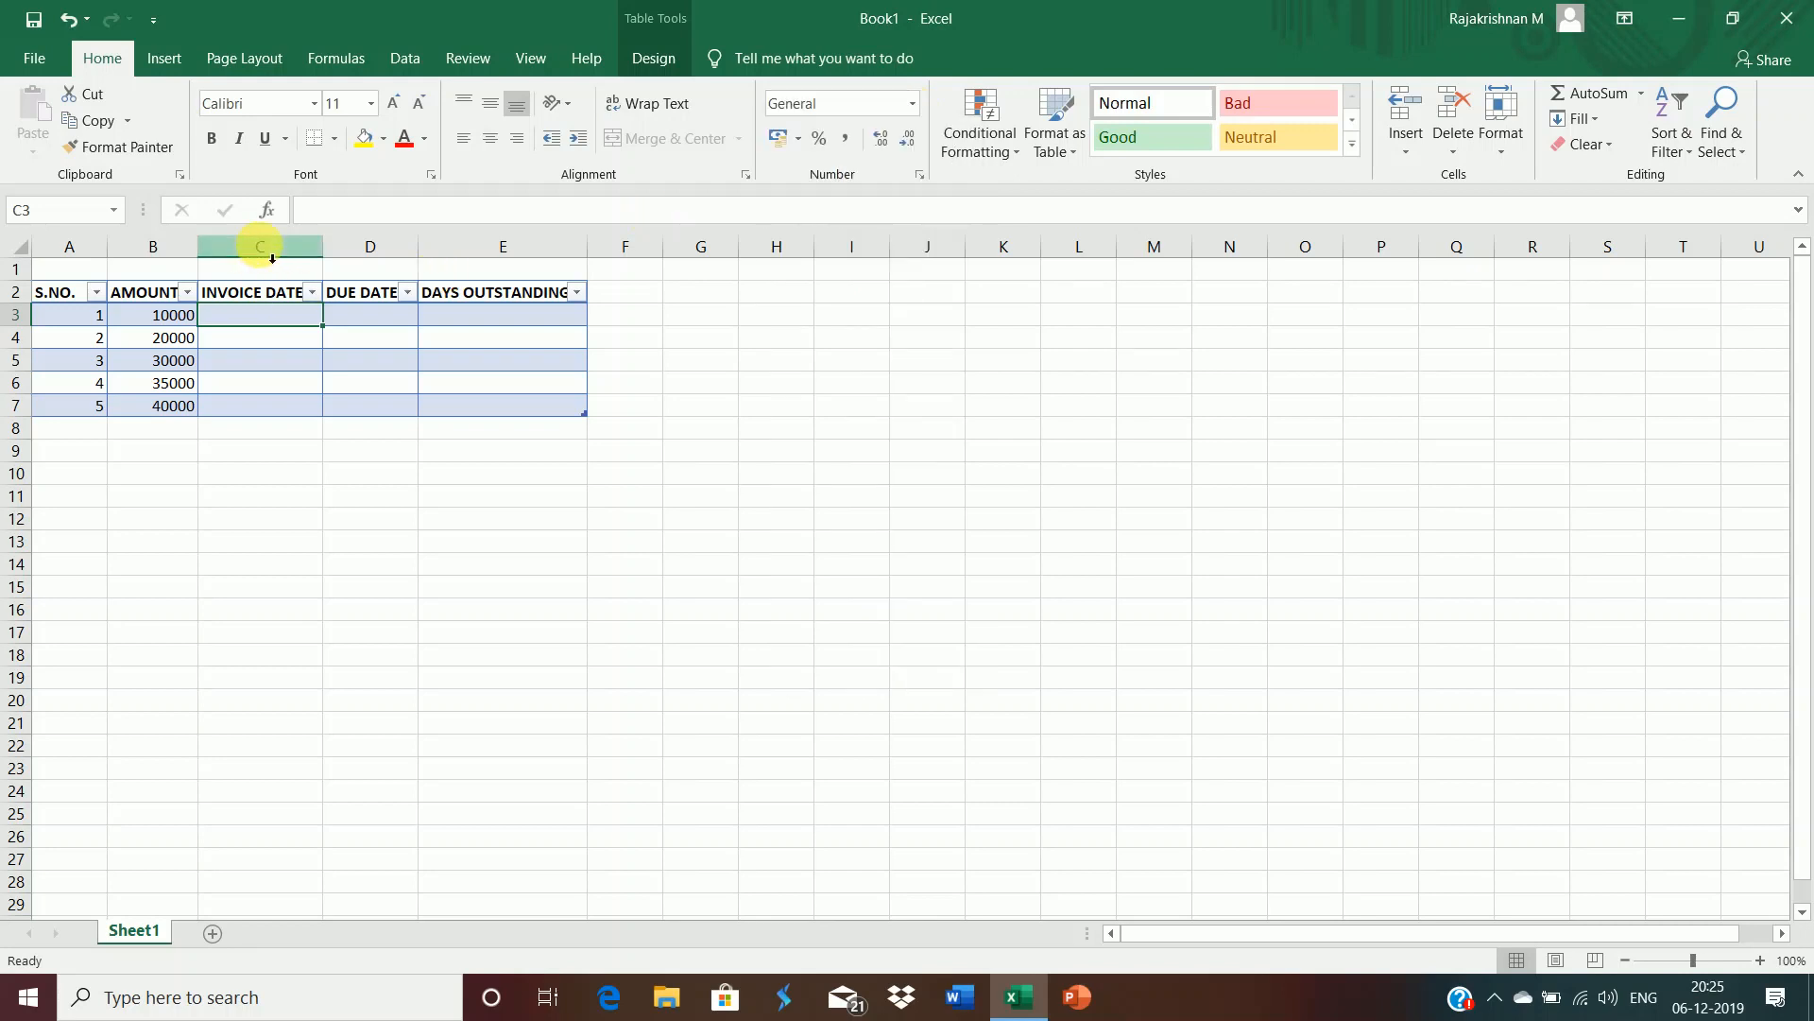
{"action": "left_click", "coordinate": [272, 257]}
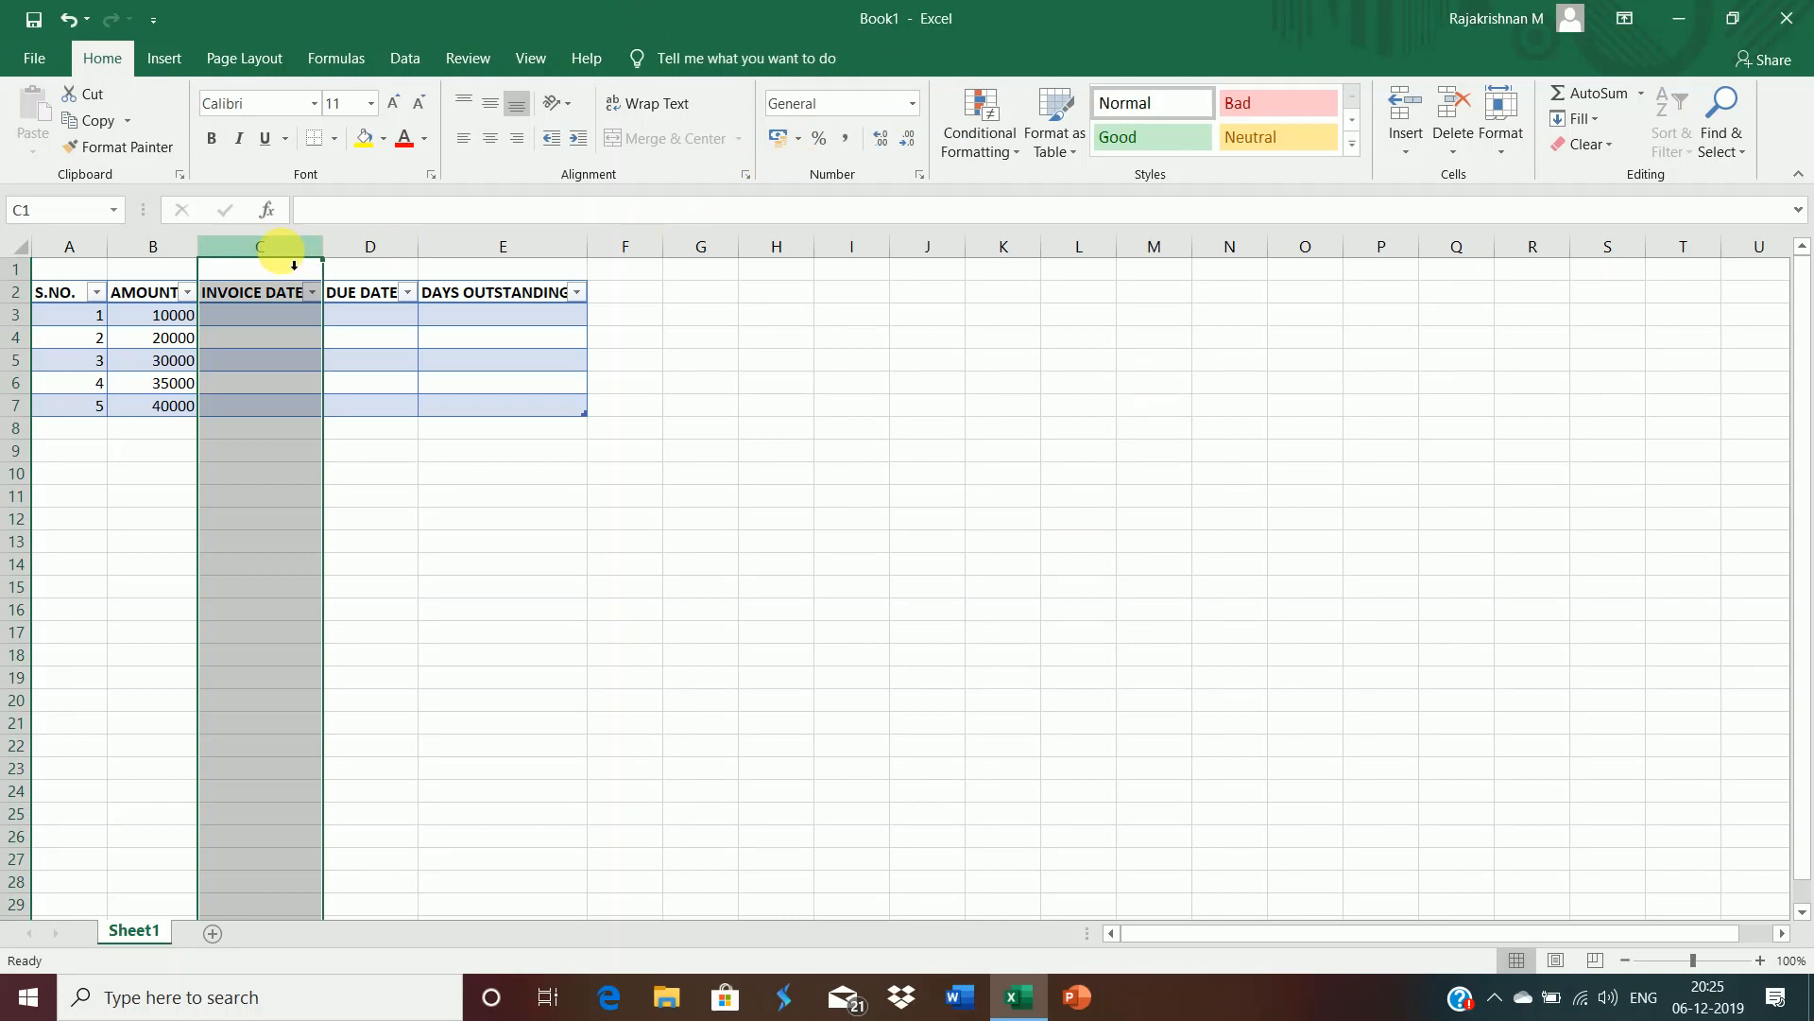
{"action": "left_click", "coordinate": [916, 104]}
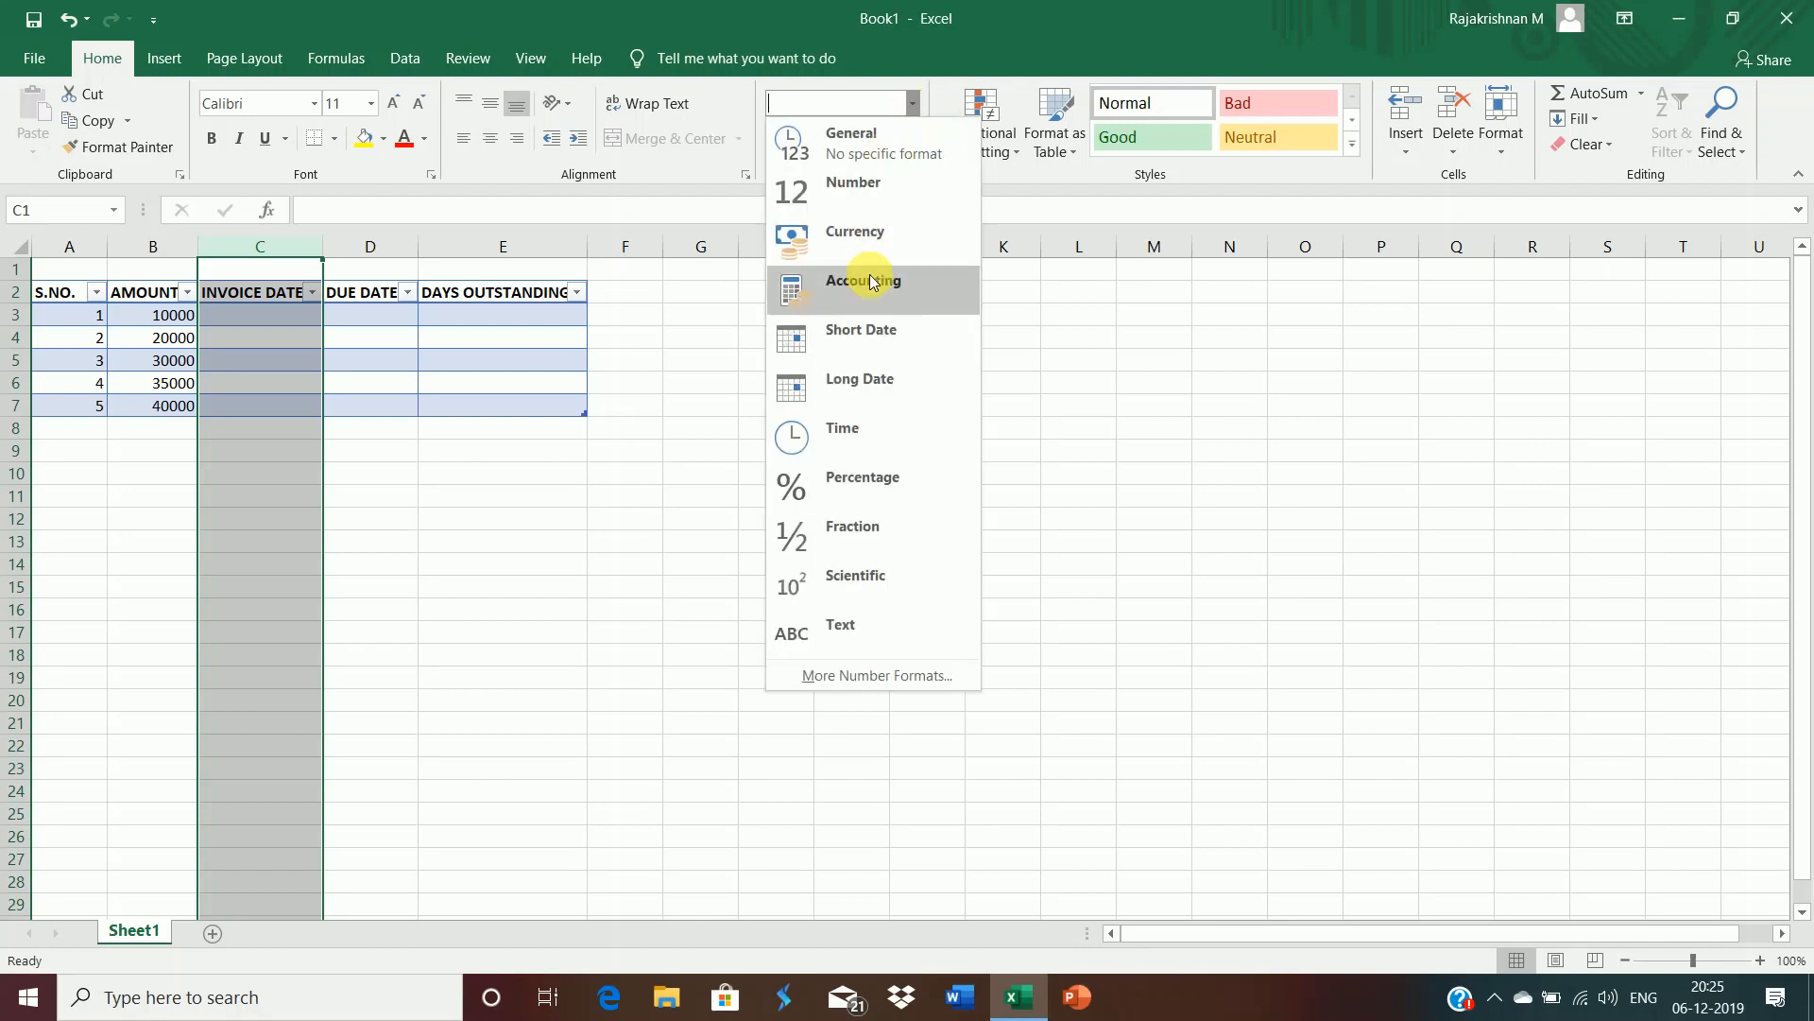
{"action": "left_click", "coordinate": [853, 342]}
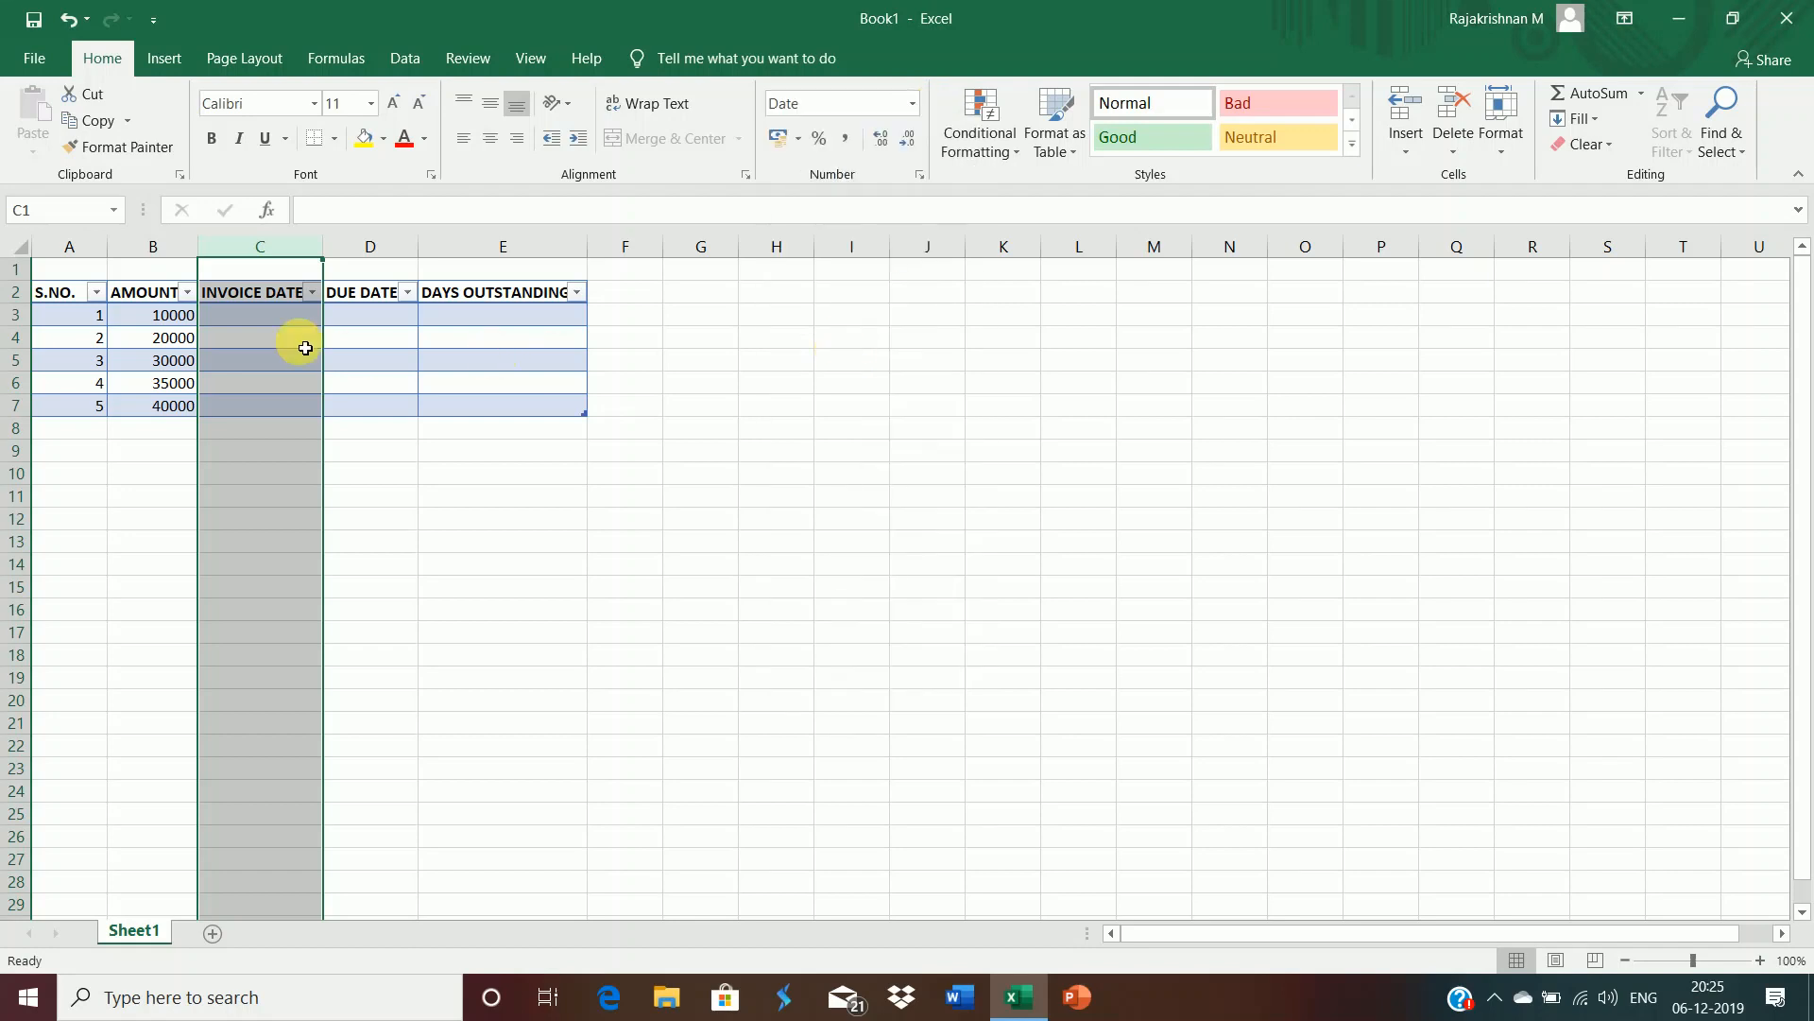
Step: Enter the invoice dates 01/10/2019, 01/08/2019 and 01/05/2019 in C3:C5
{"action": "left_click", "coordinate": [282, 324]}
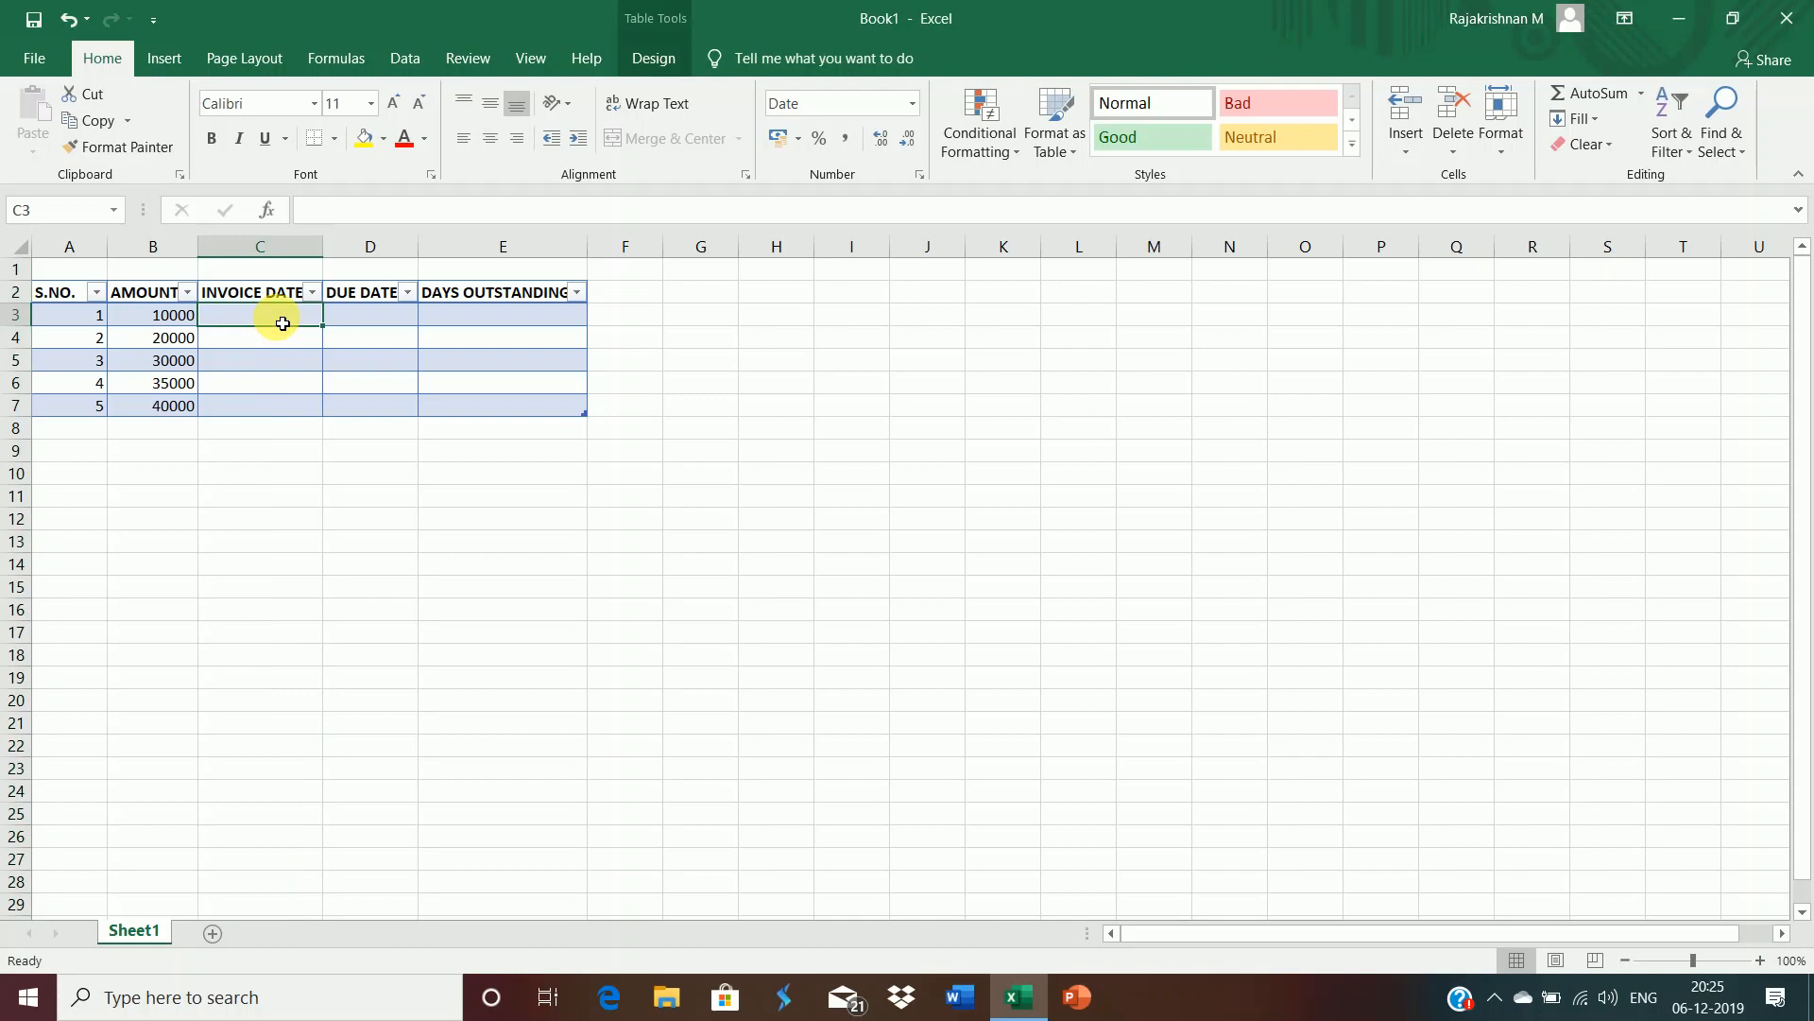
{"action": "type", "text": "01/10"}
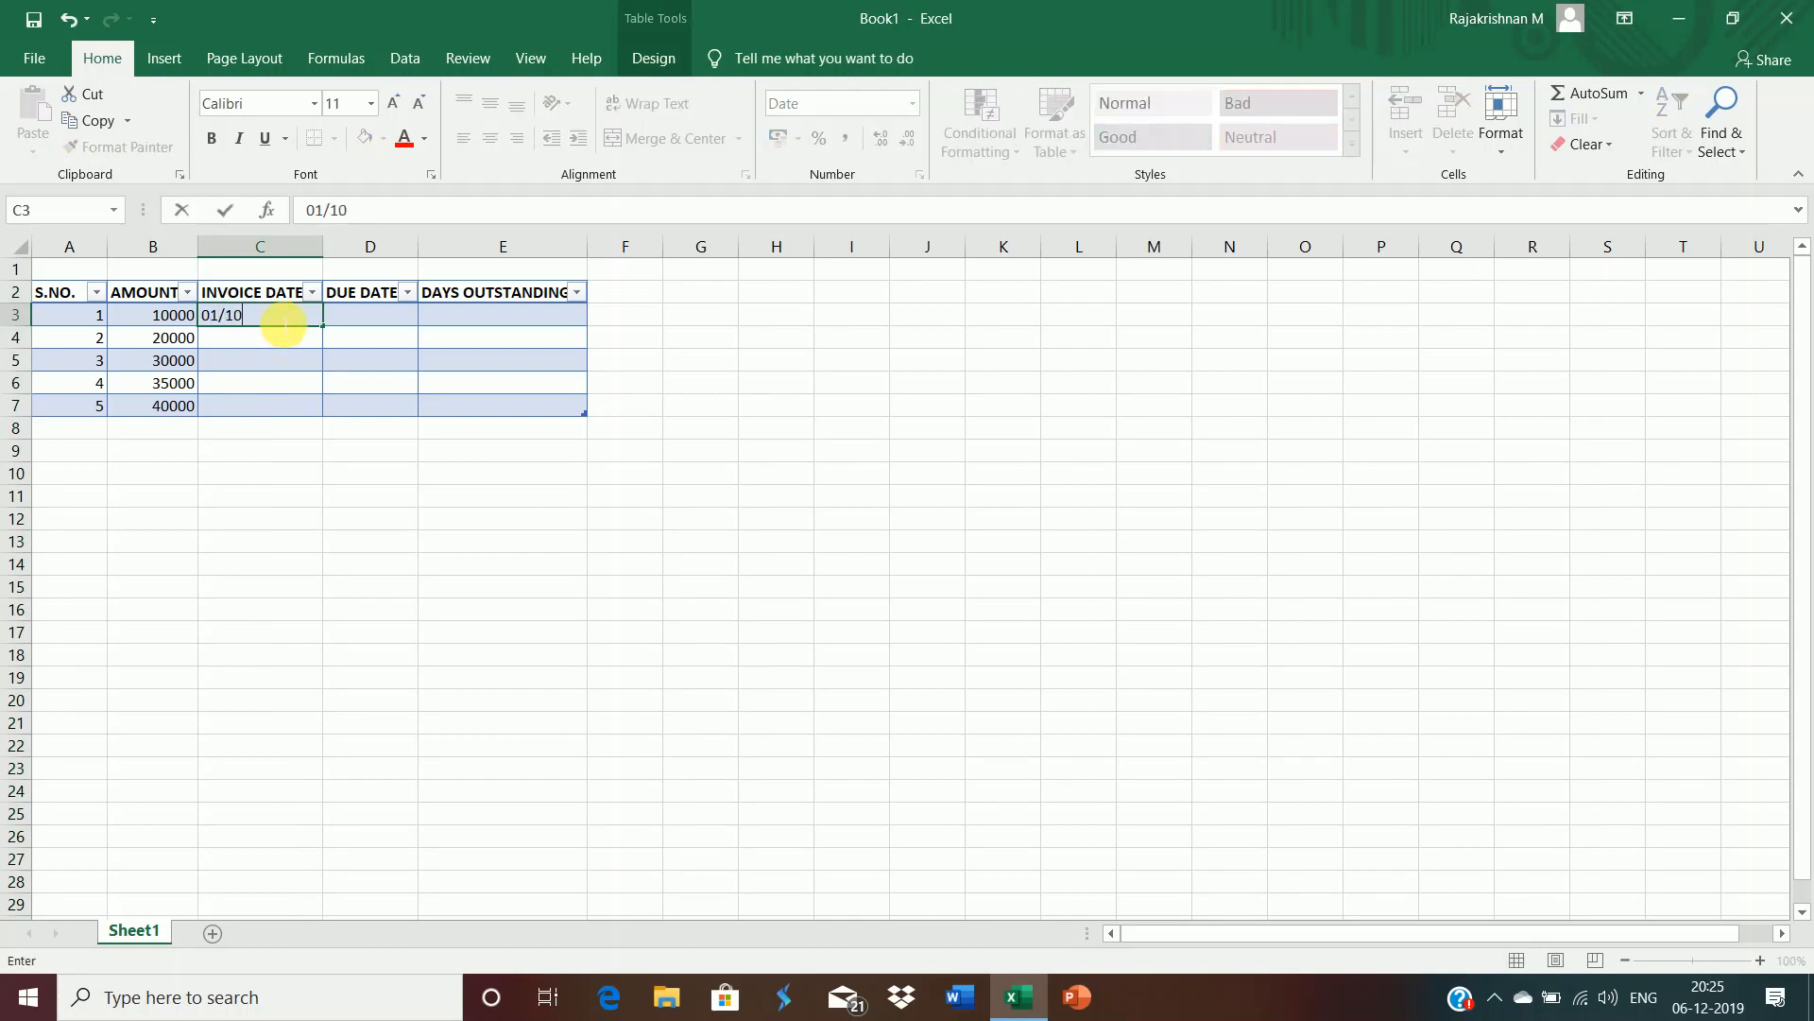
{"action": "type", "text": "/2019"}
{"action": "key", "text": "Return"}
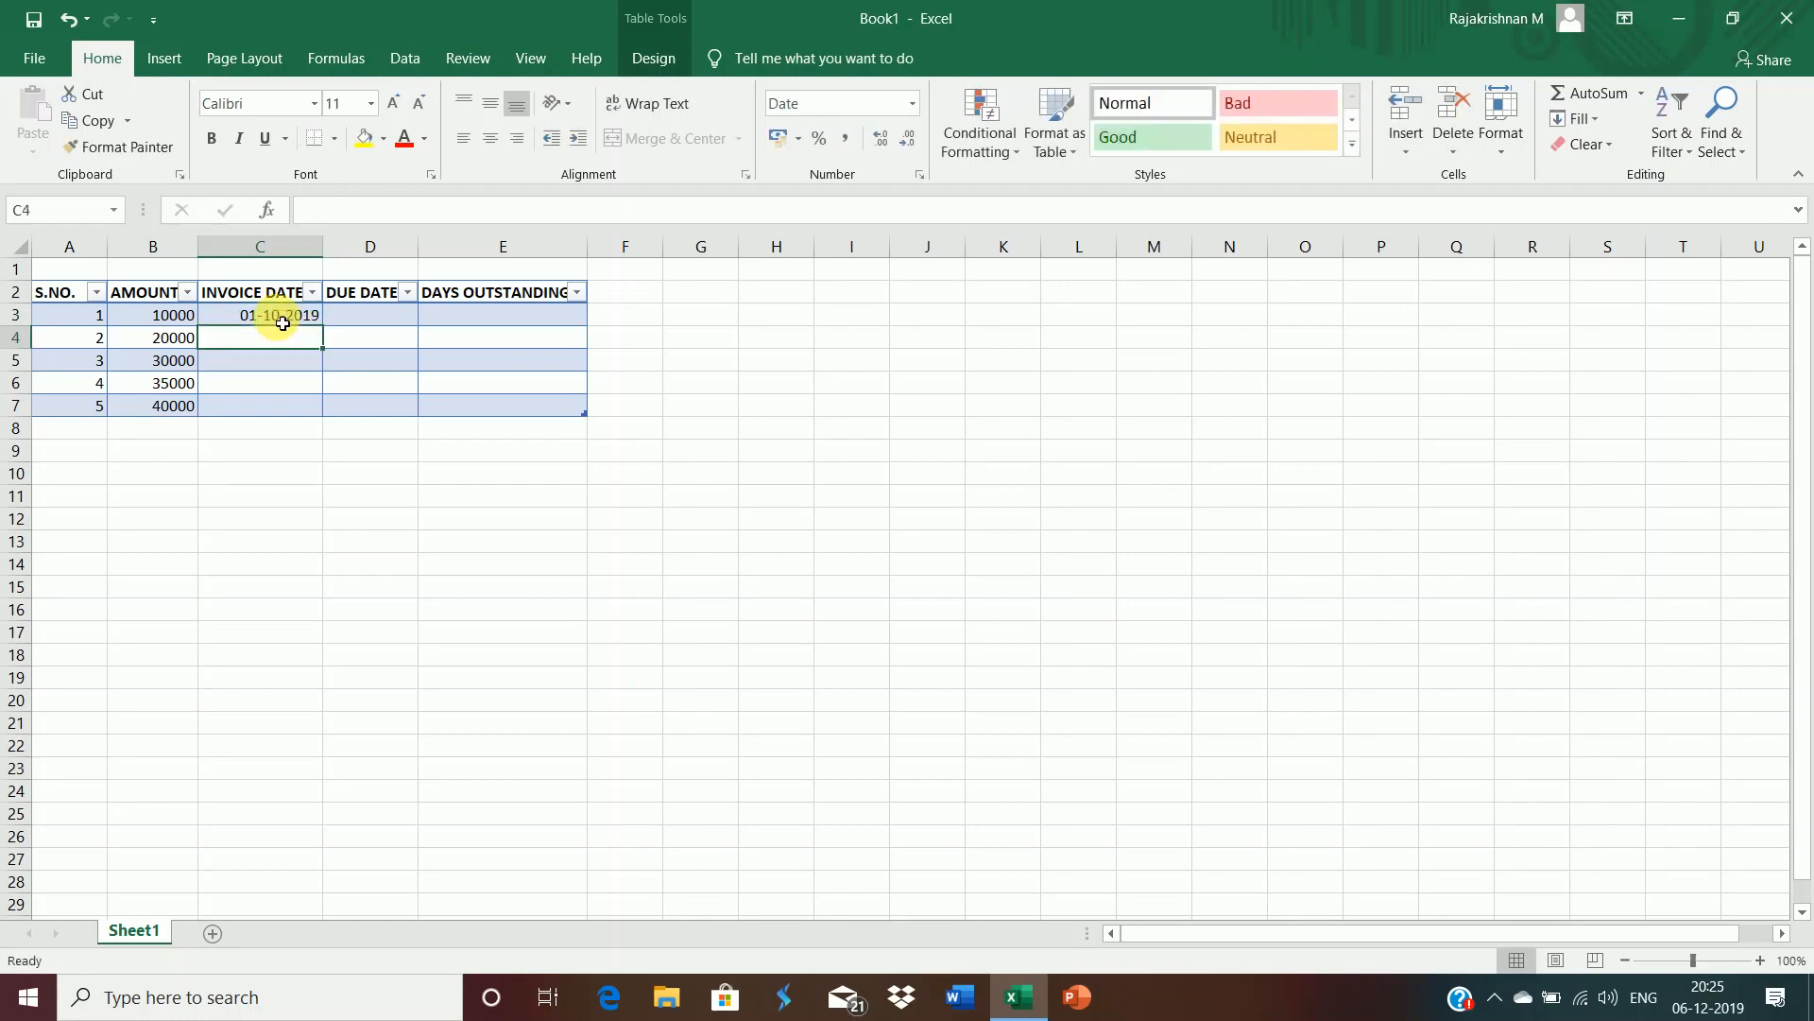
{"action": "type", "text": "01"}
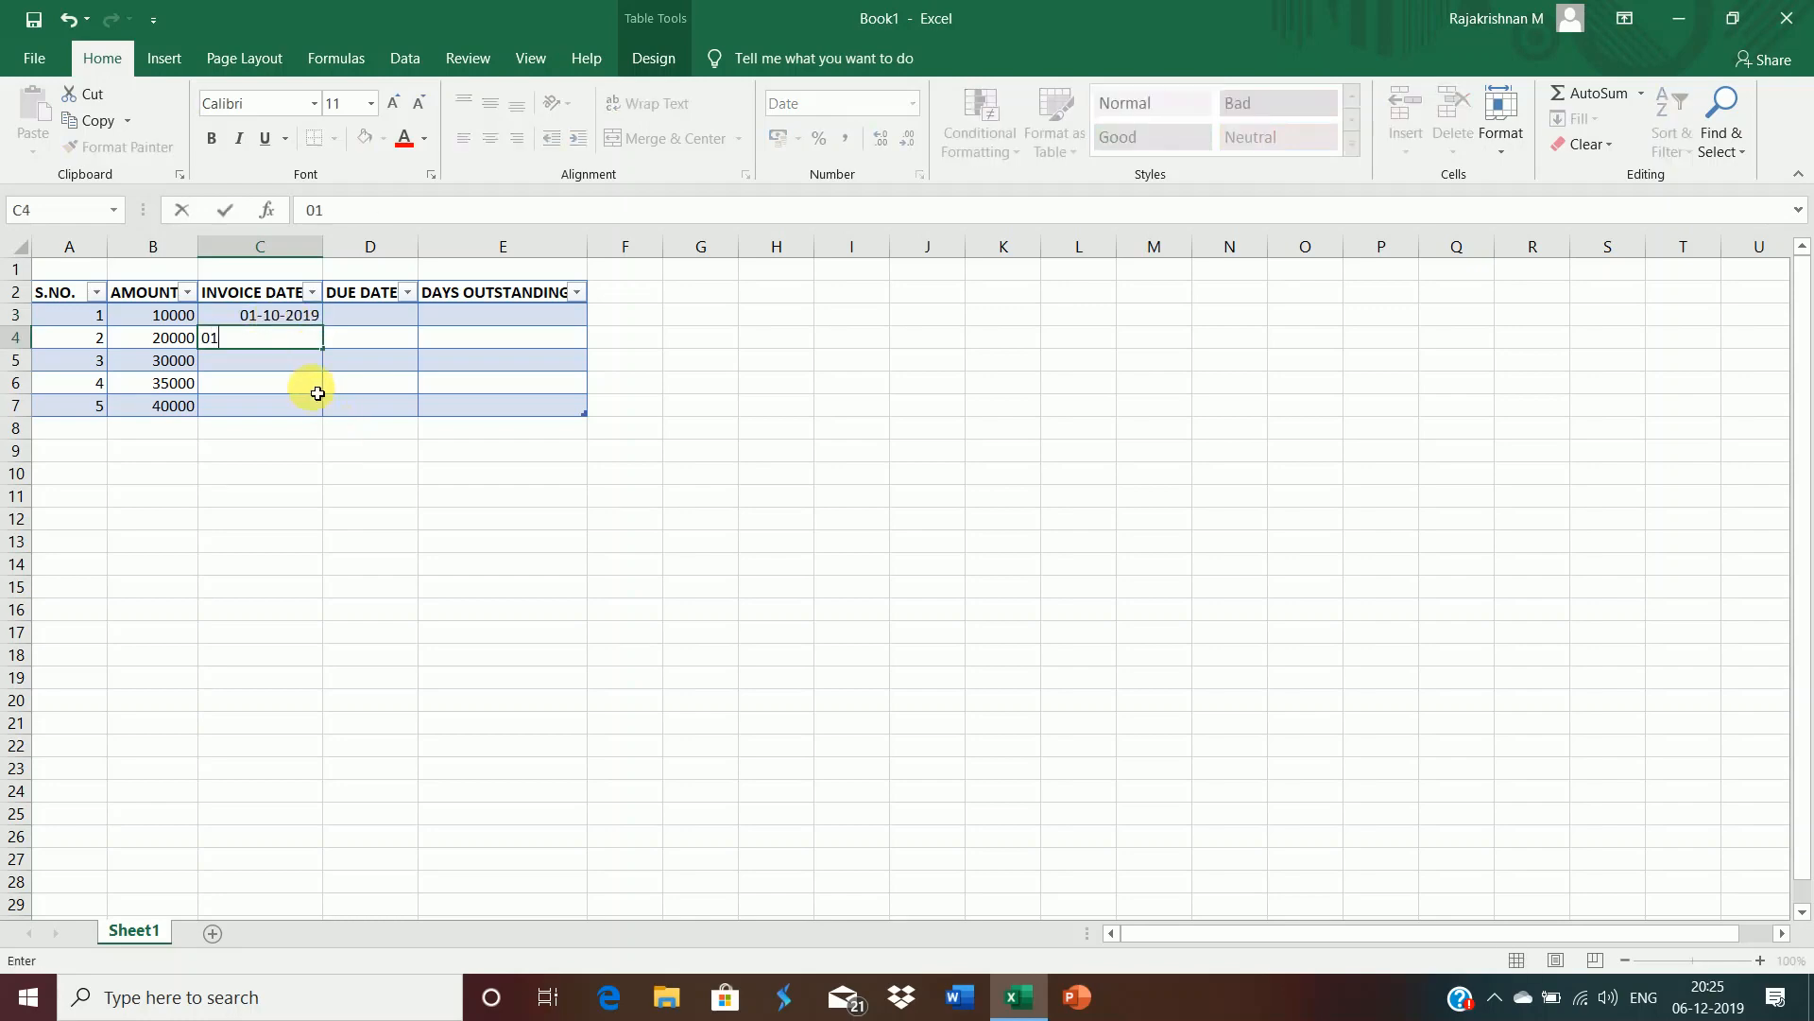
{"action": "type", "text": "/08/2019"}
{"action": "key", "text": "Return"}
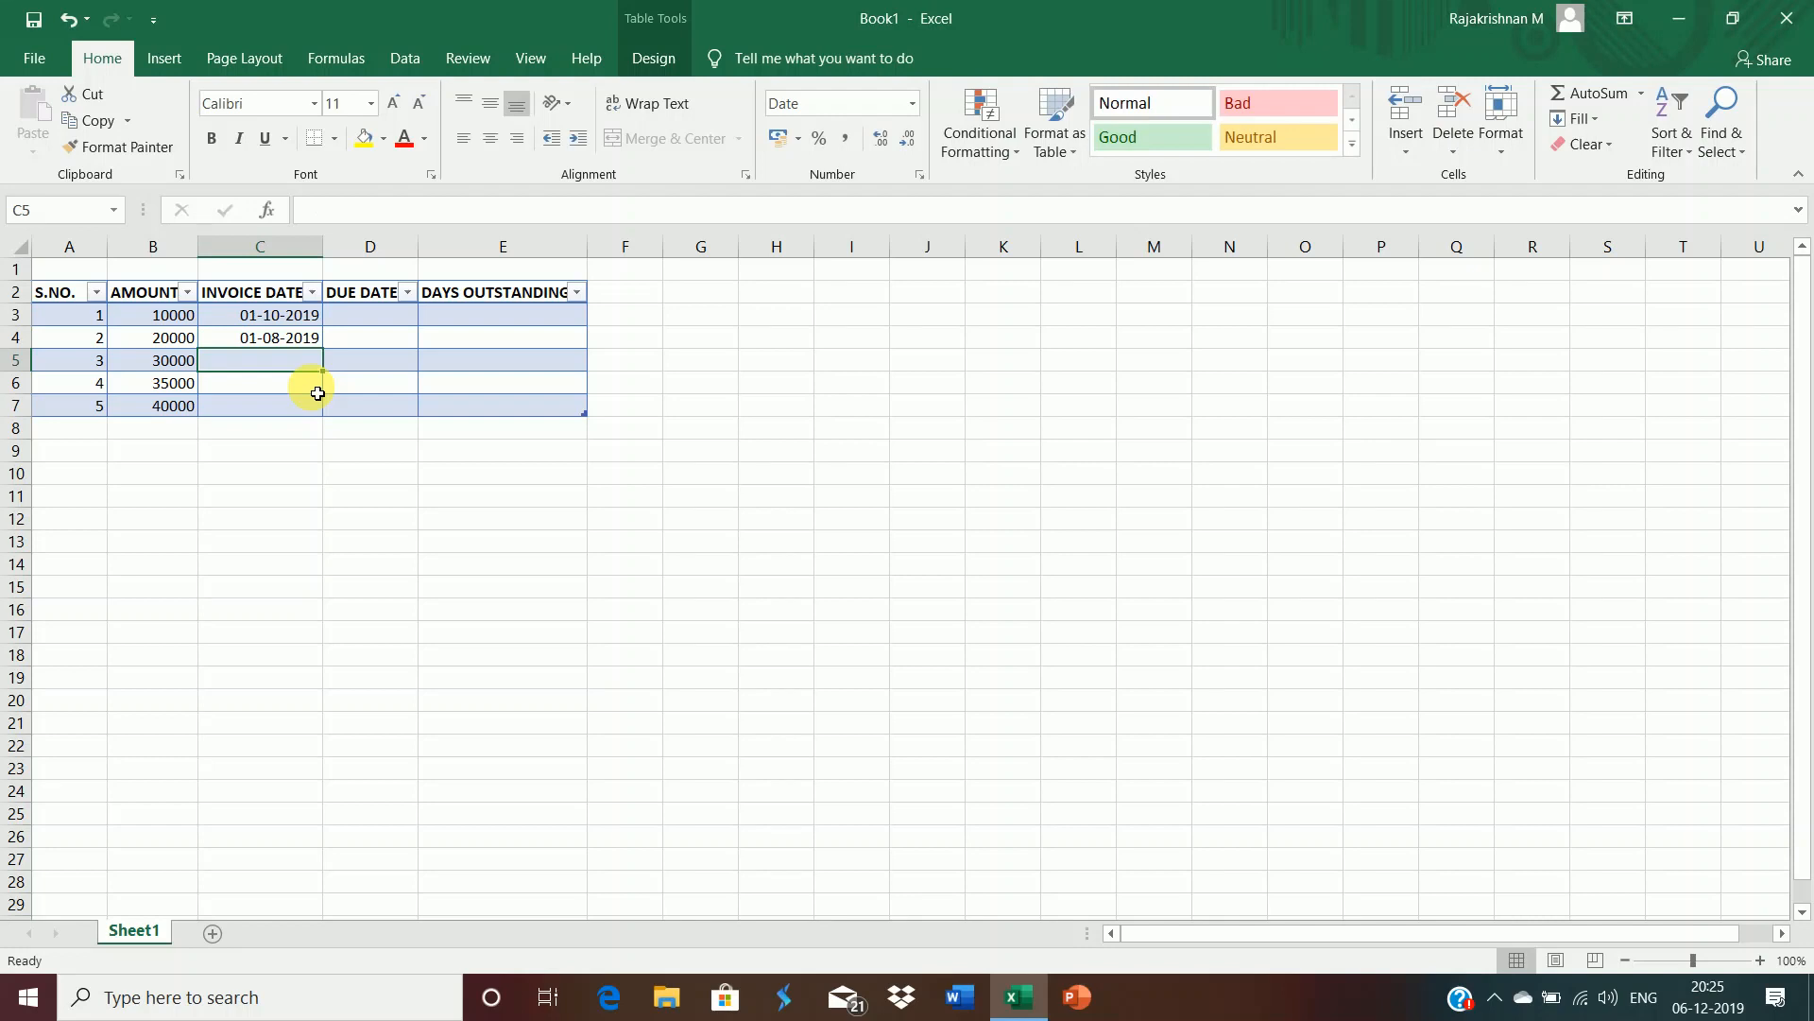
{"action": "type", "text": "01/05/"}
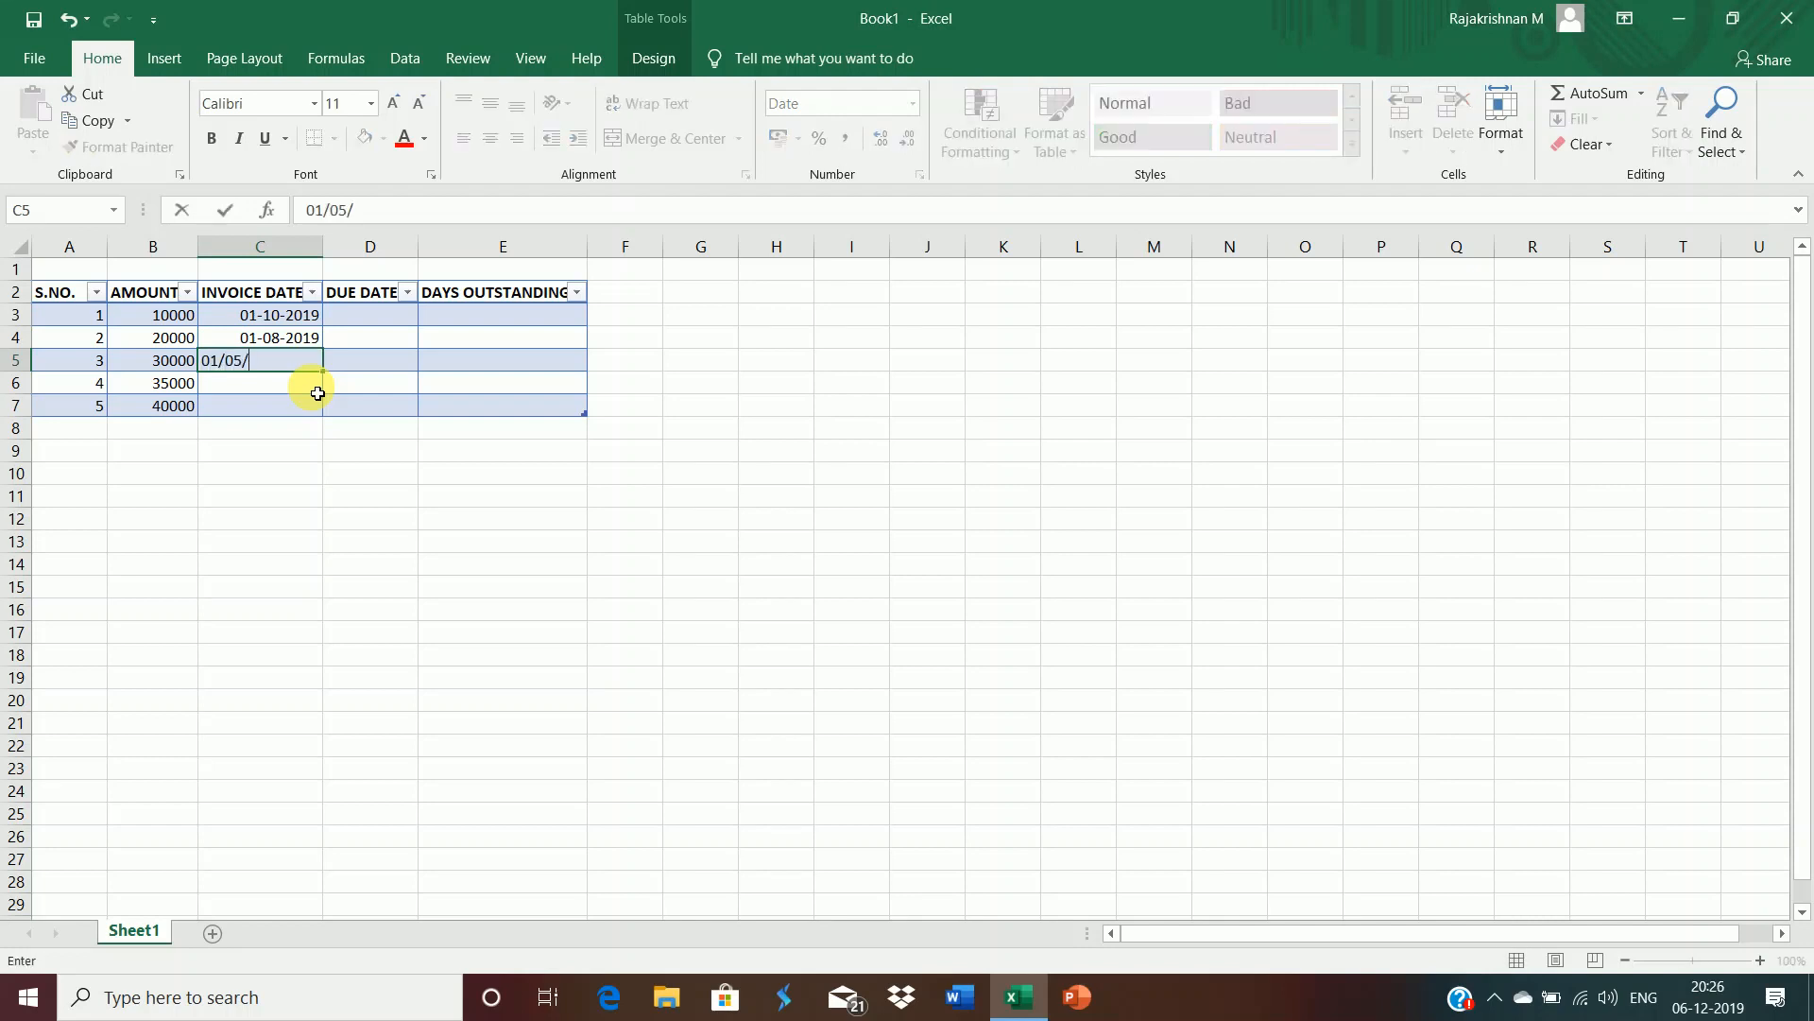
{"action": "type", "text": "2019"}
{"action": "key", "text": "Return"}
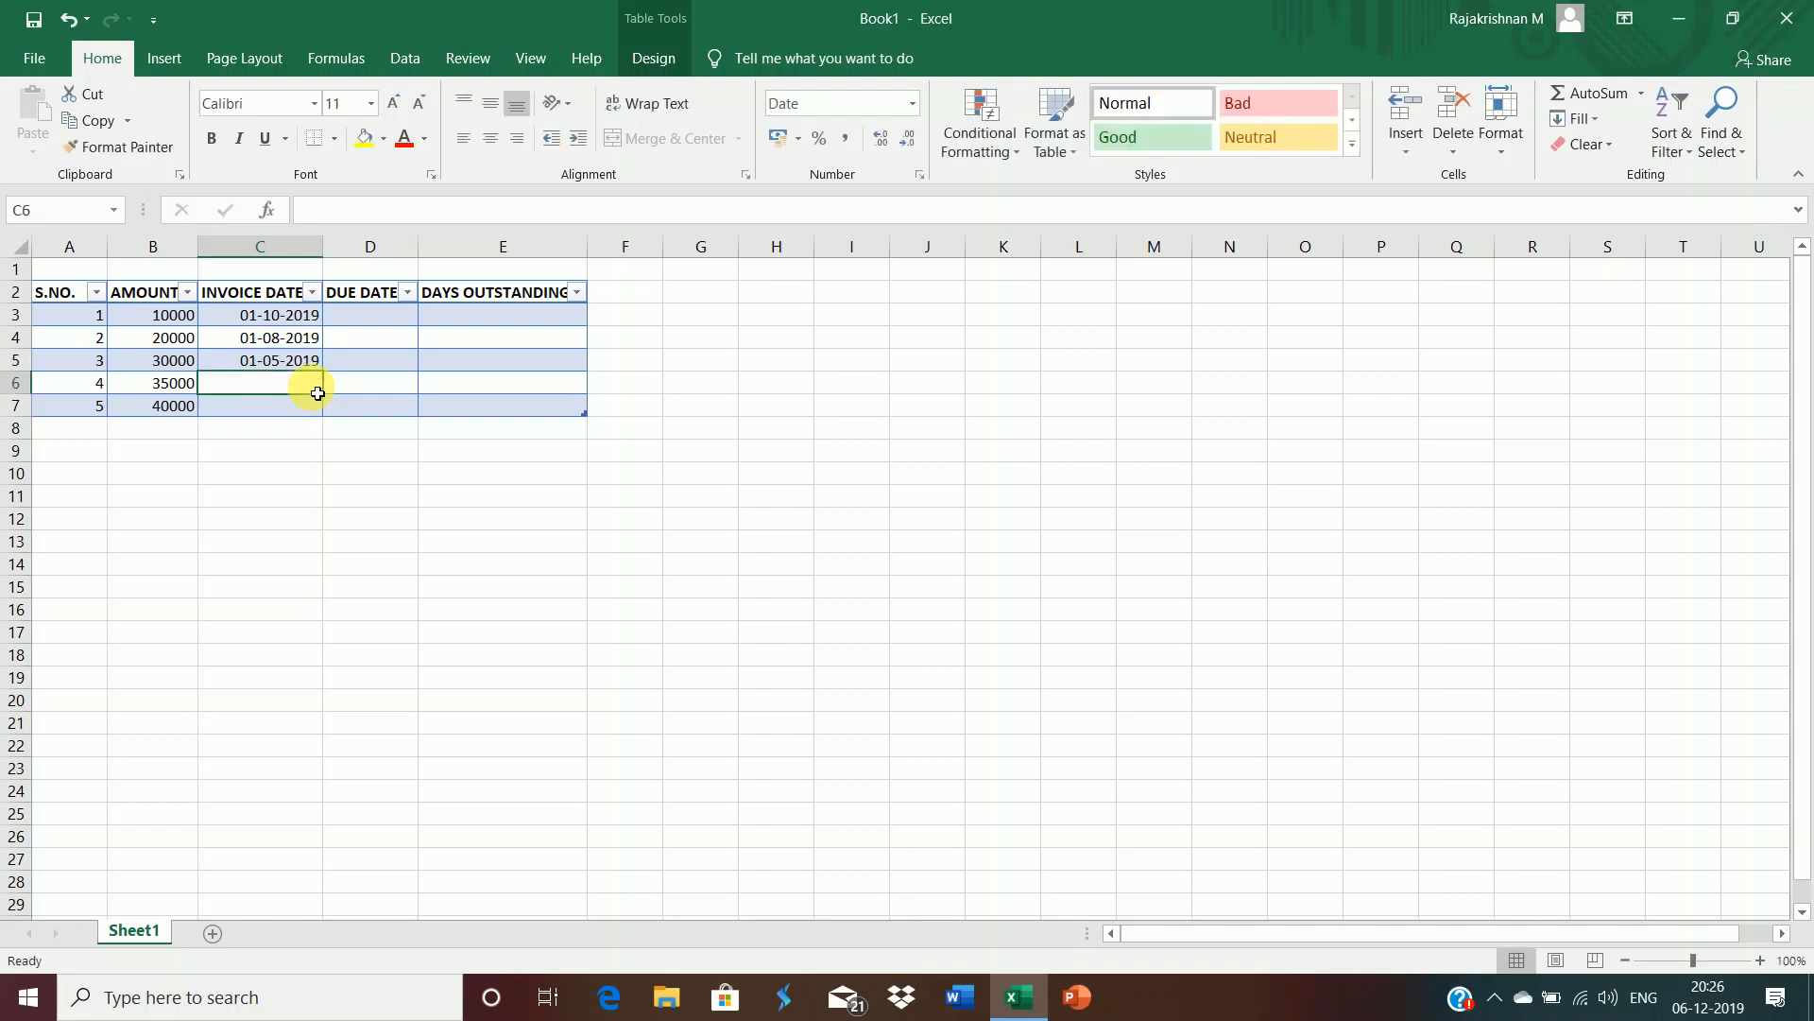
Step: Enter the invoice dates 06/12/2019 in C6 and 05/12/2019 in C7
{"action": "type", "text": "06/12"}
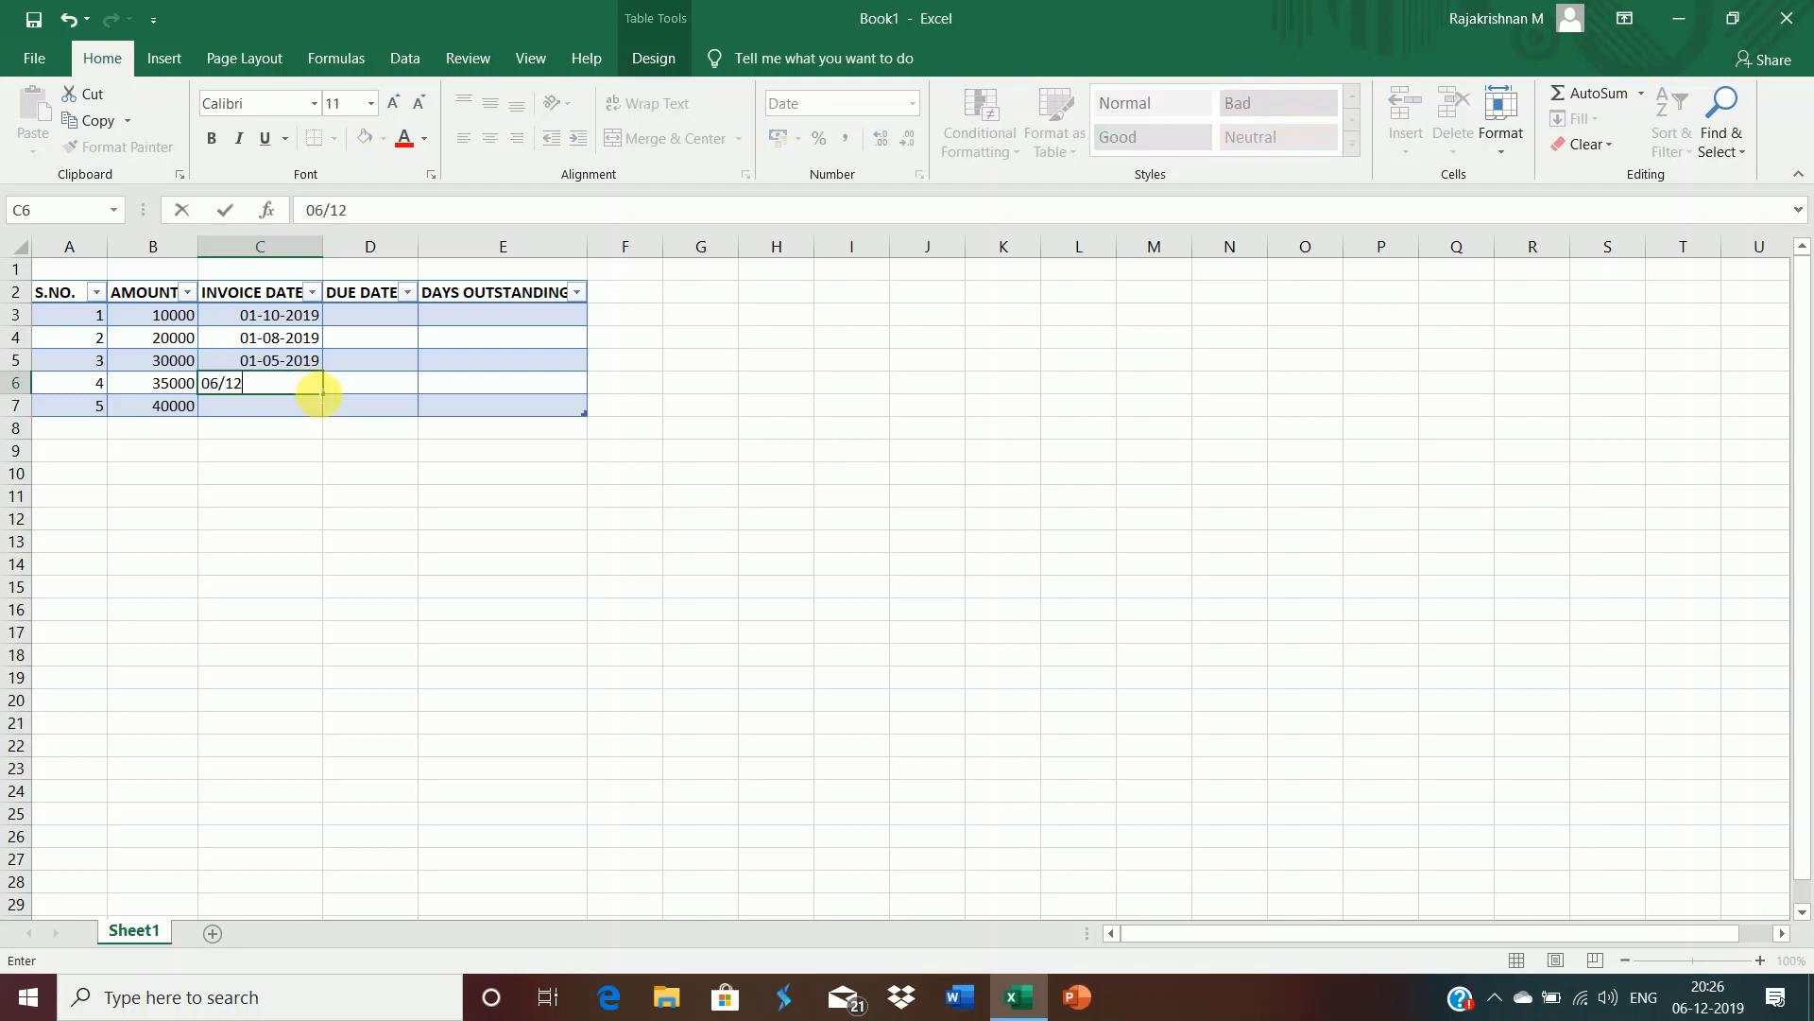
{"action": "type", "text": "/2019"}
{"action": "key", "text": "Return"}
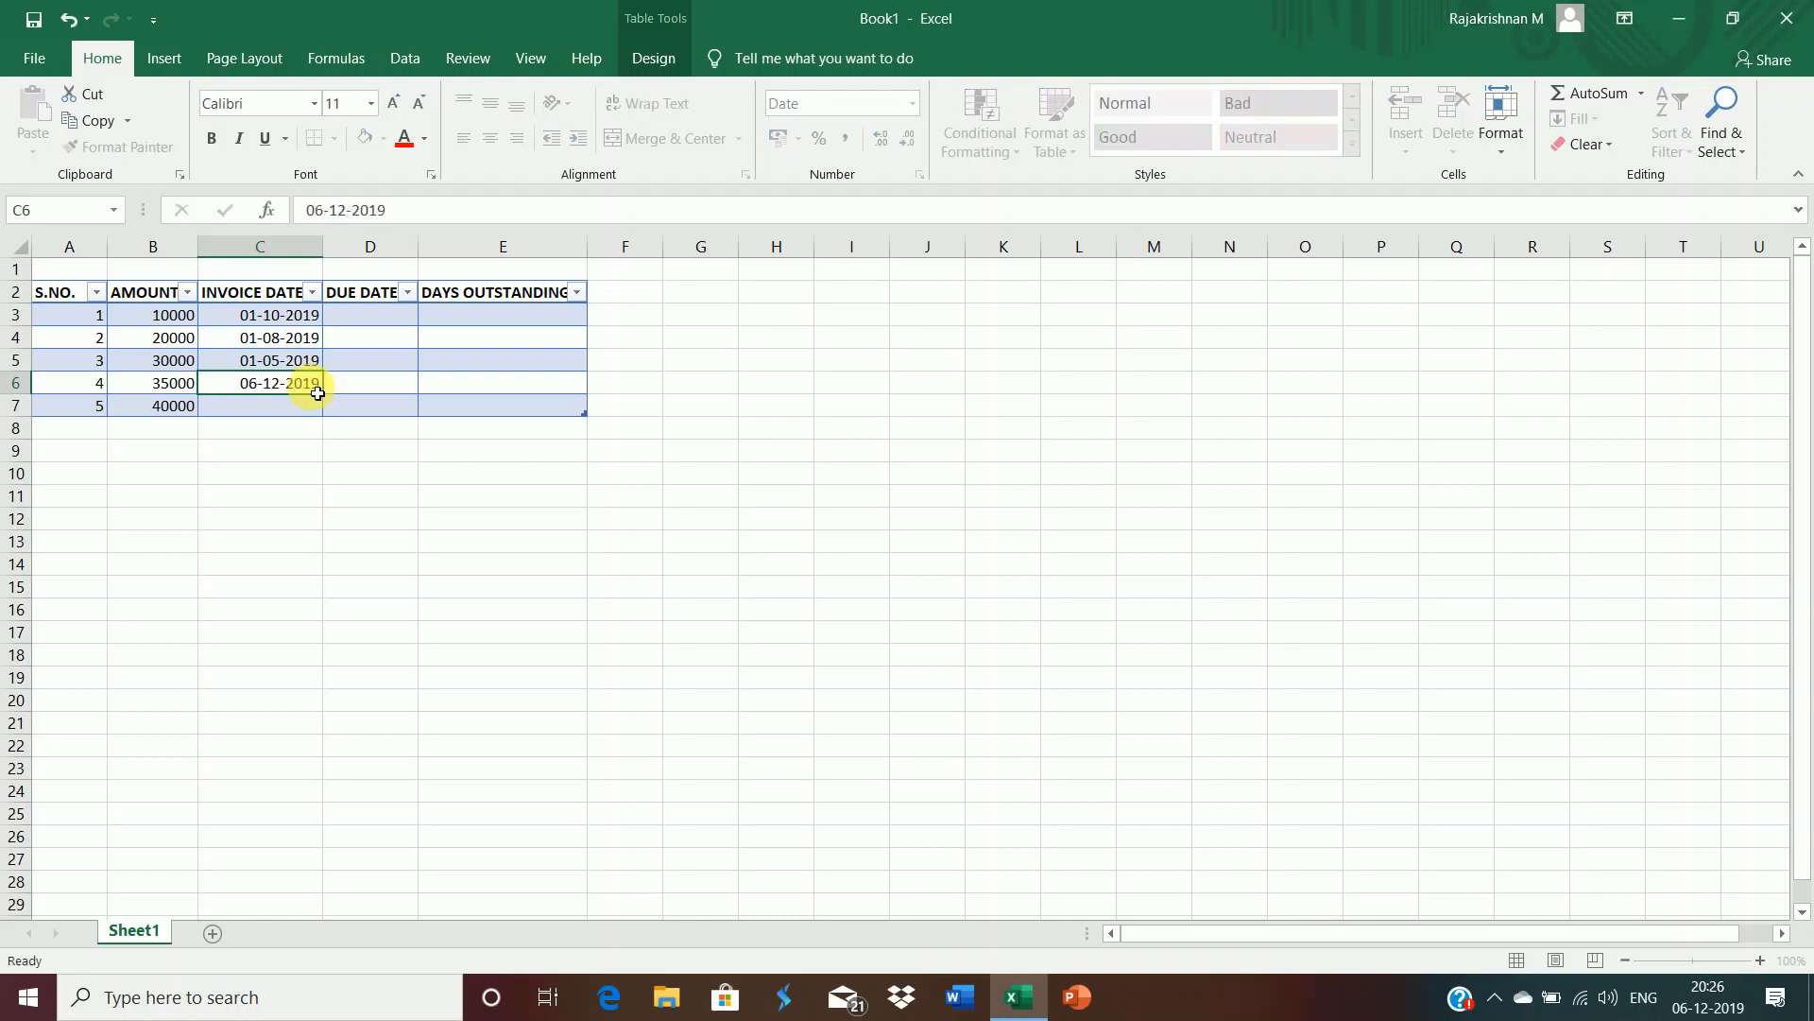
{"action": "type", "text": "05/"}
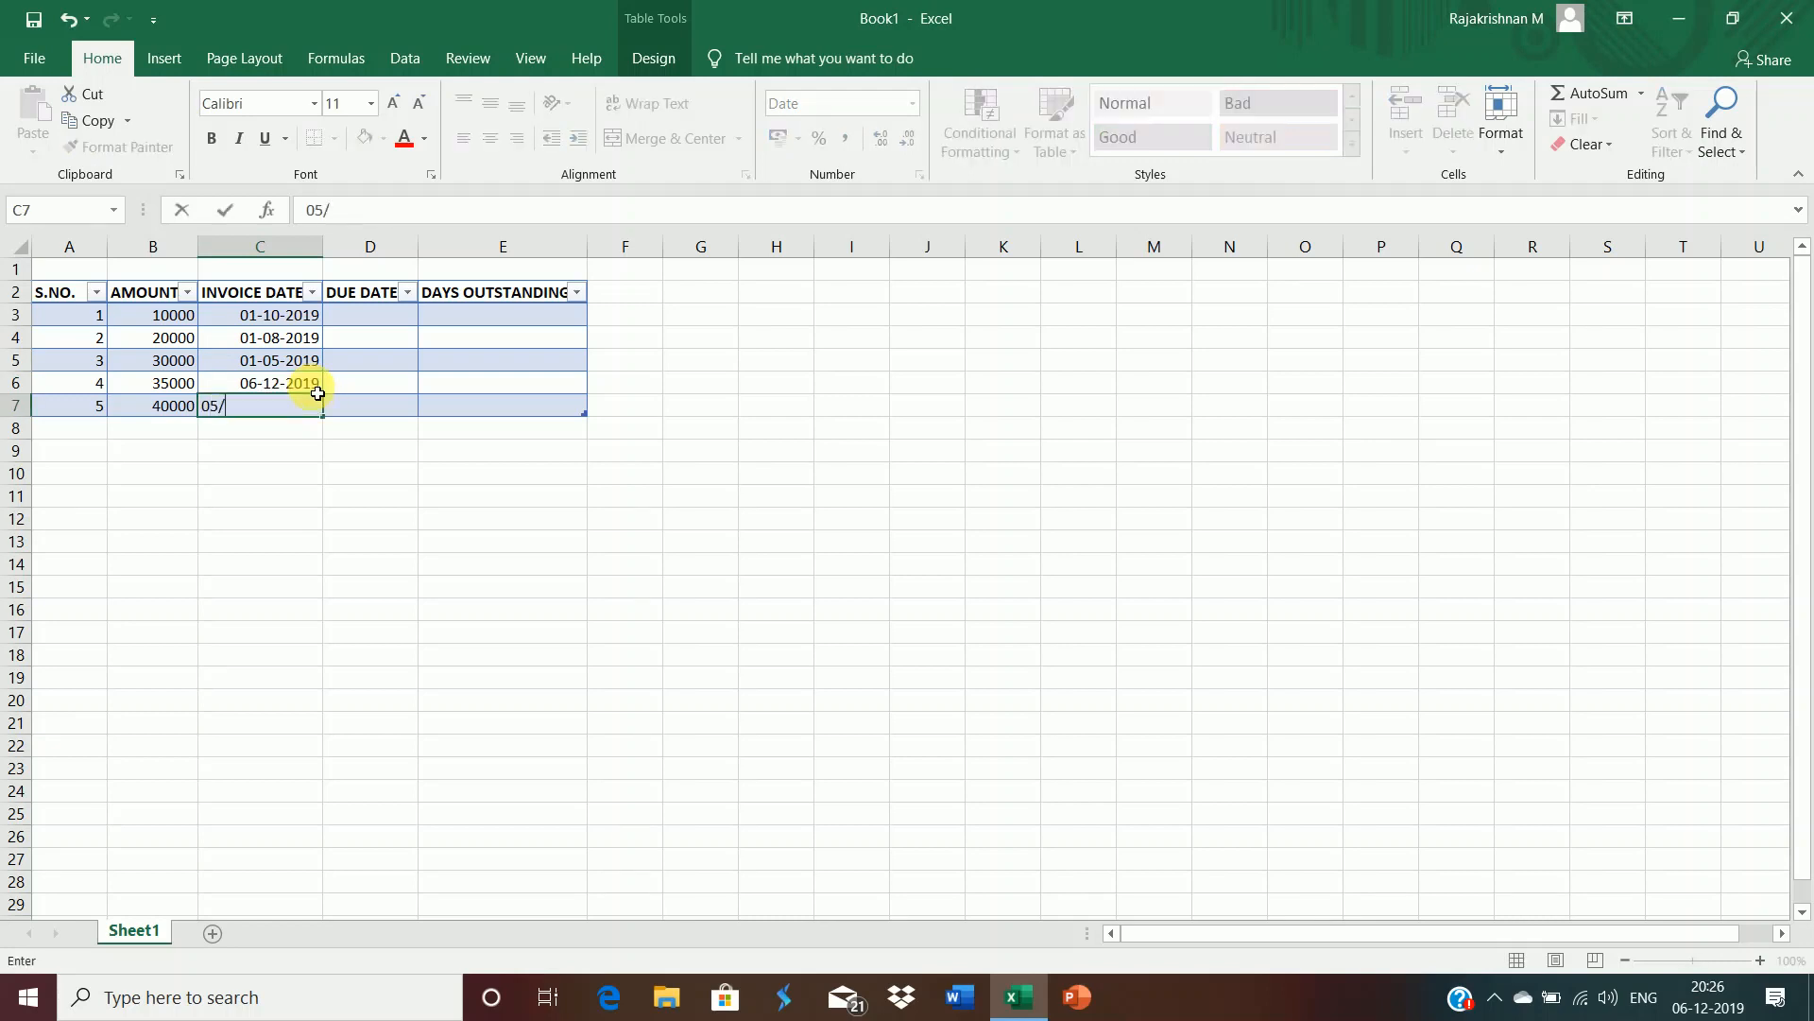
{"action": "type", "text": "12/2019"}
{"action": "key", "text": "Tab"}
Step: Fill the DUE DATE column with the formula =[@[INVOICE DATE]]+93, entered in D3
{"action": "key", "text": "Up"}
{"action": "key", "text": "Up"}
{"action": "key", "text": "Up"}
{"action": "key", "text": "Up"}
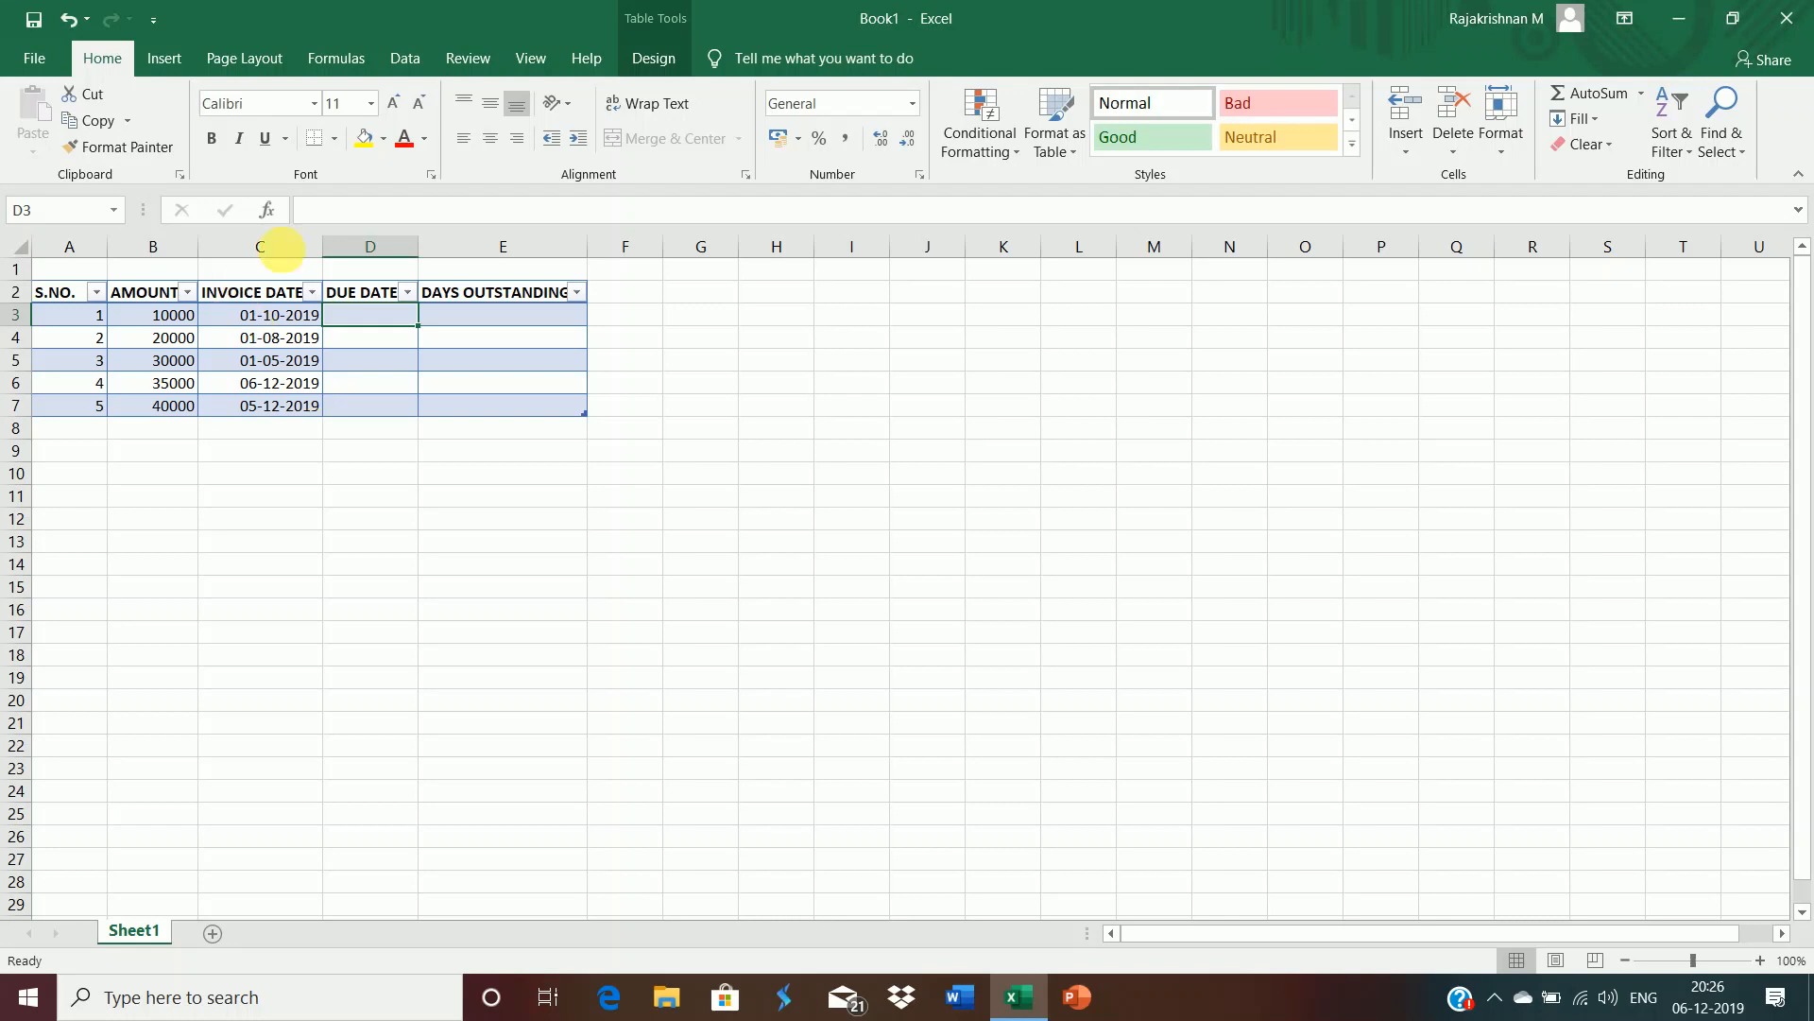
{"action": "left_click", "coordinate": [330, 211]}
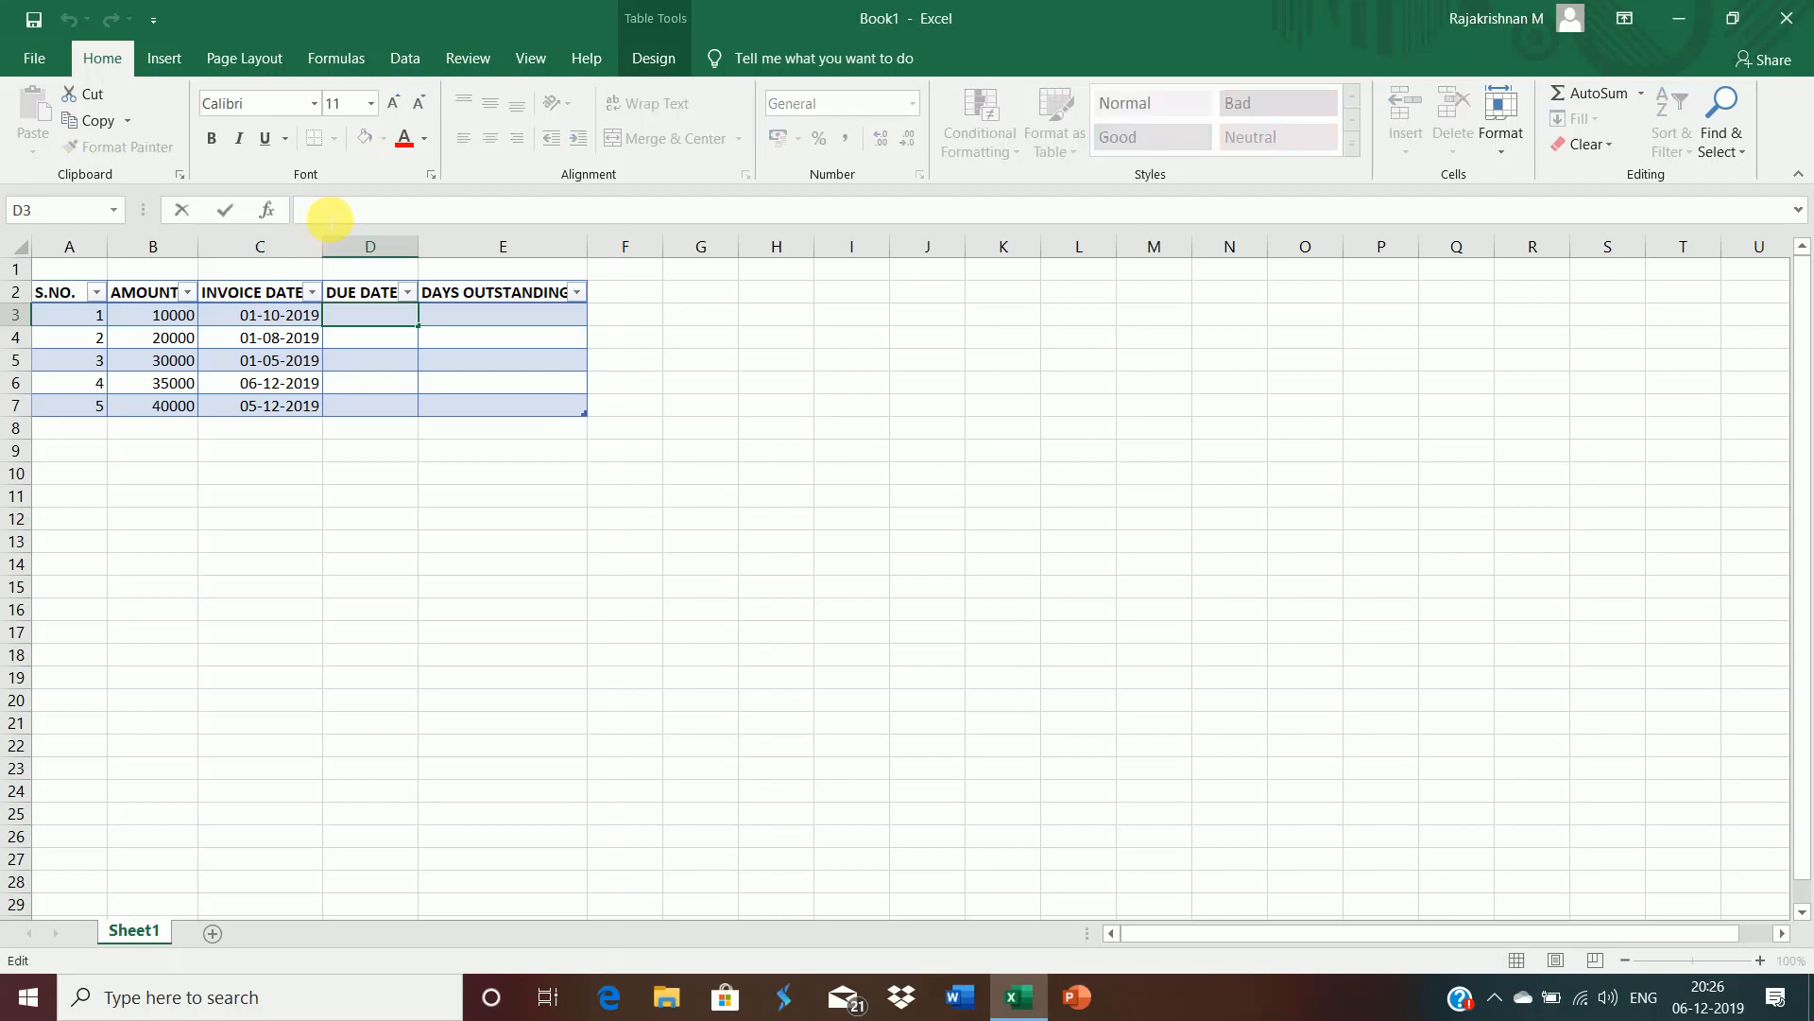
{"action": "type", "text": "="}
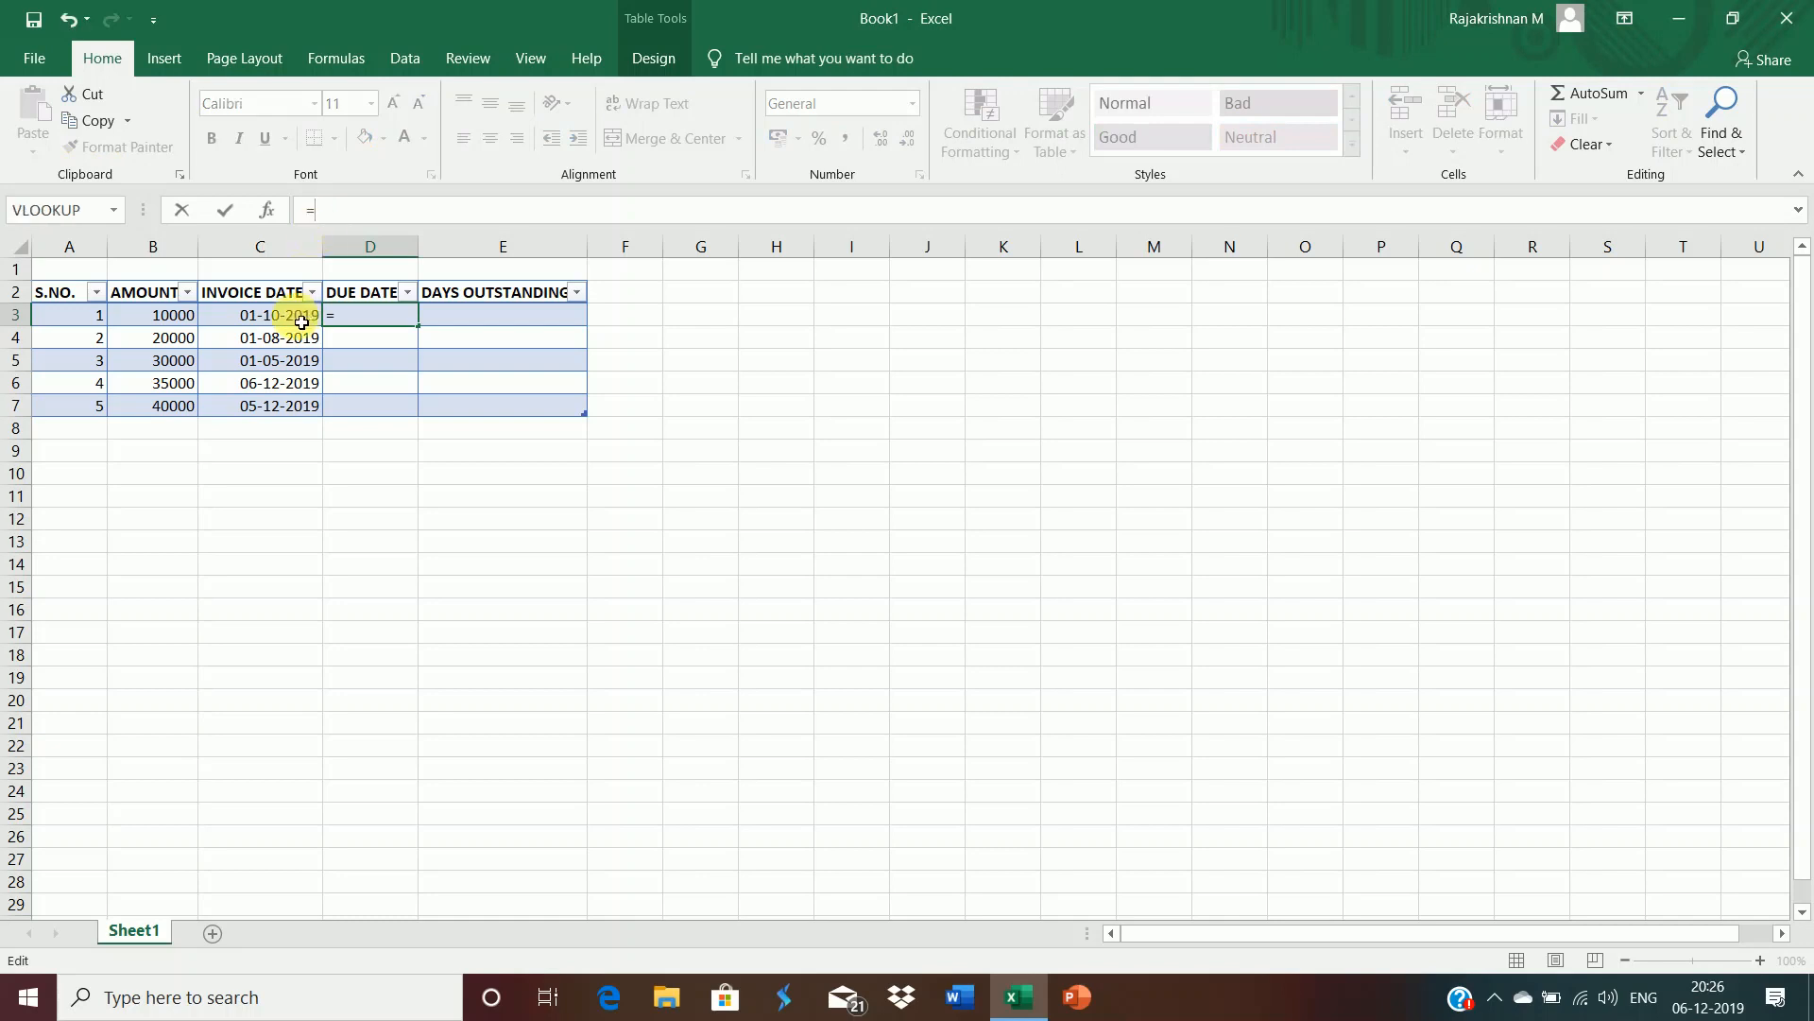
{"action": "left_click", "coordinate": [299, 323]}
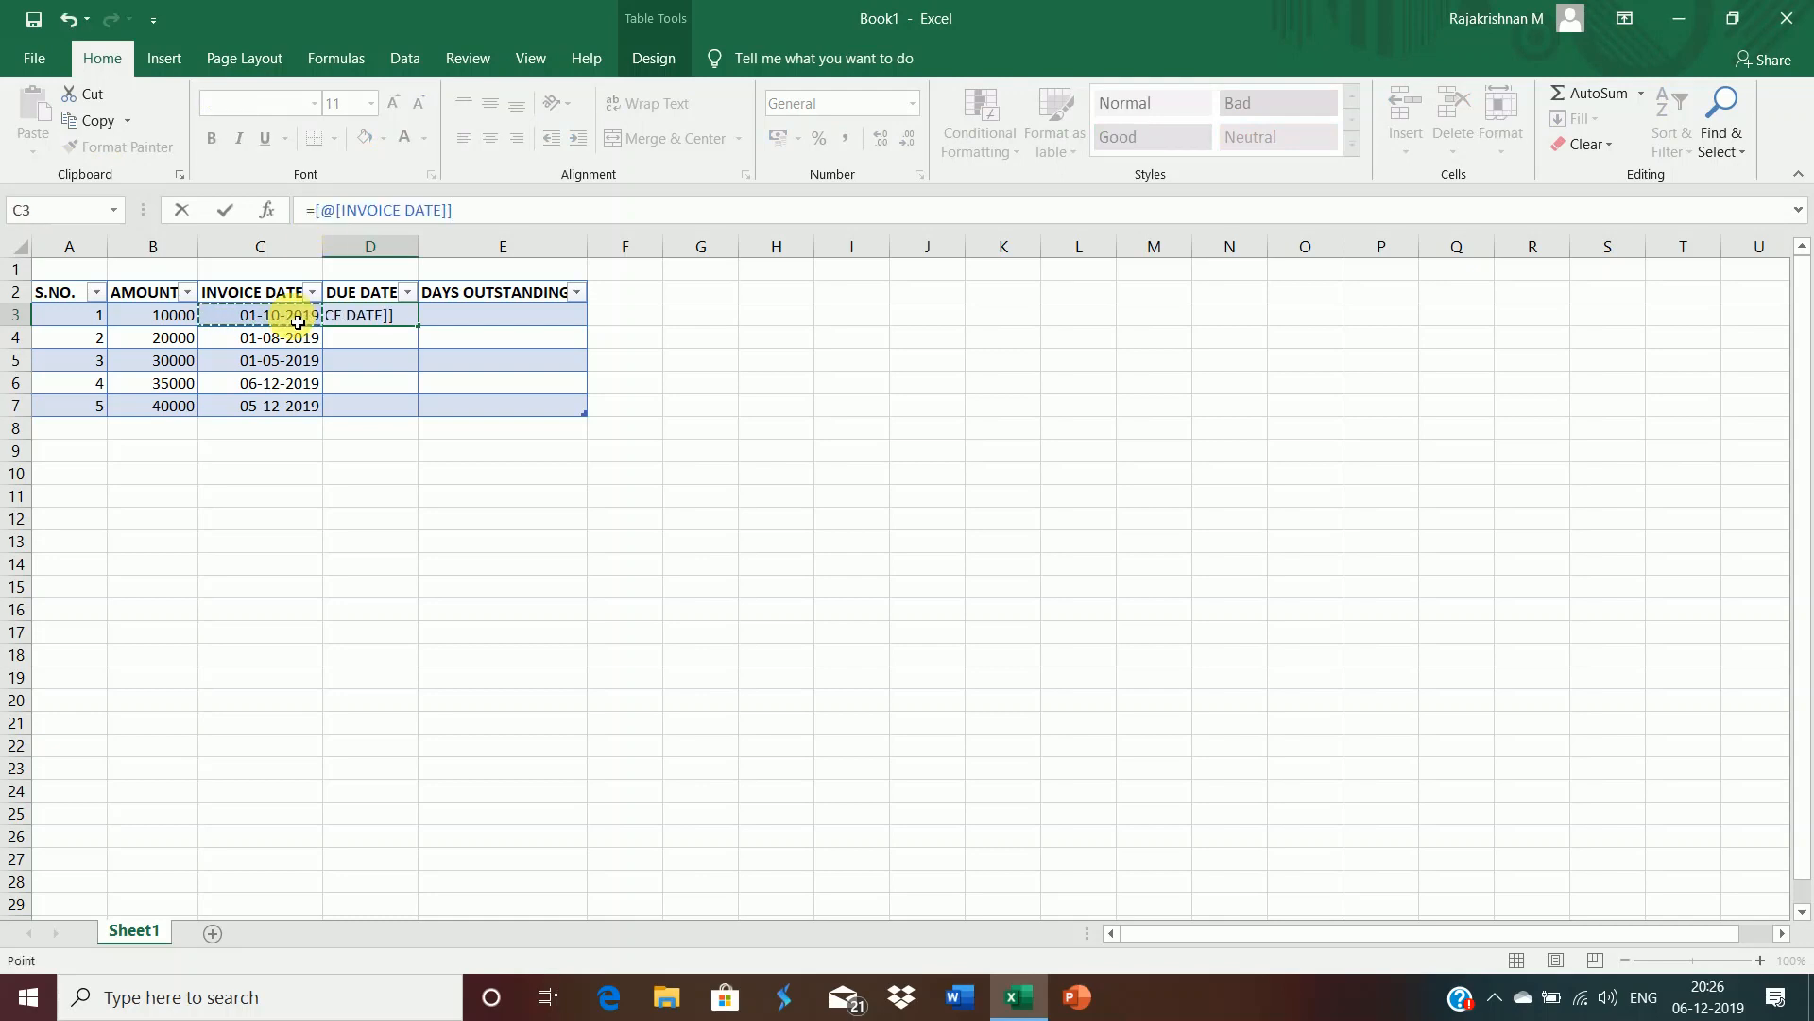
{"action": "type", "text": "+93"}
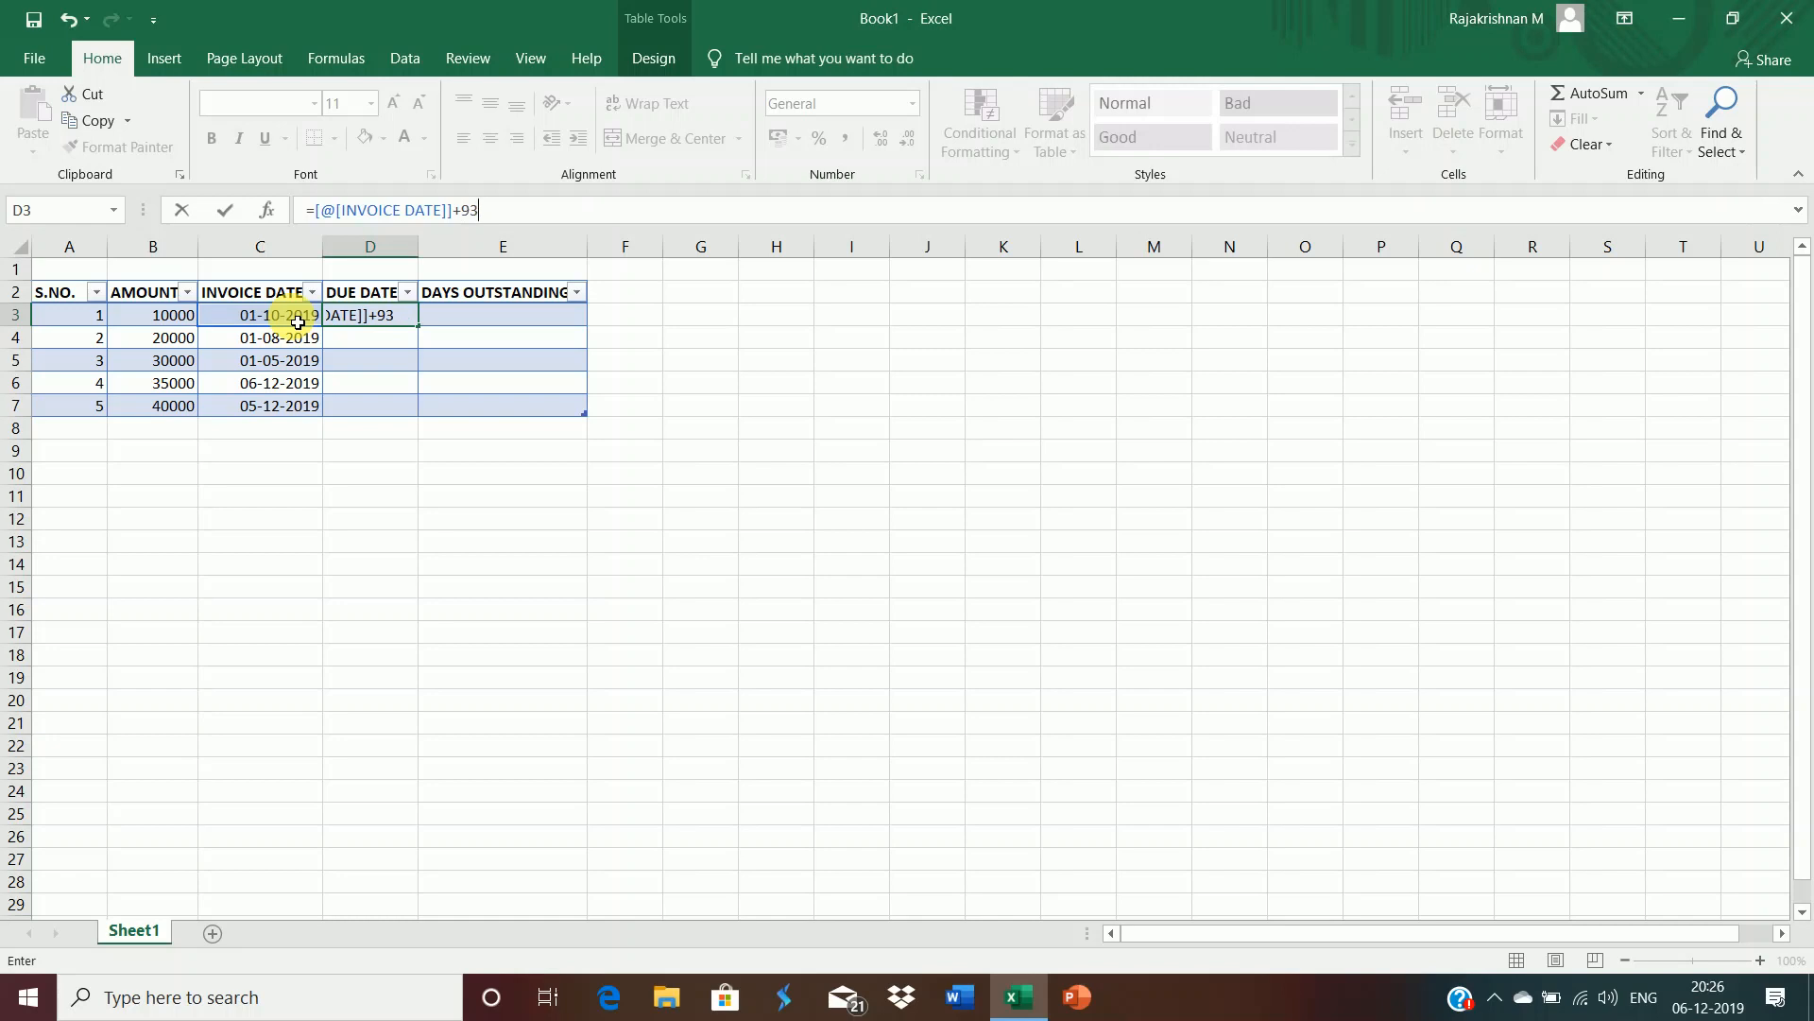
{"action": "key", "text": "Return"}
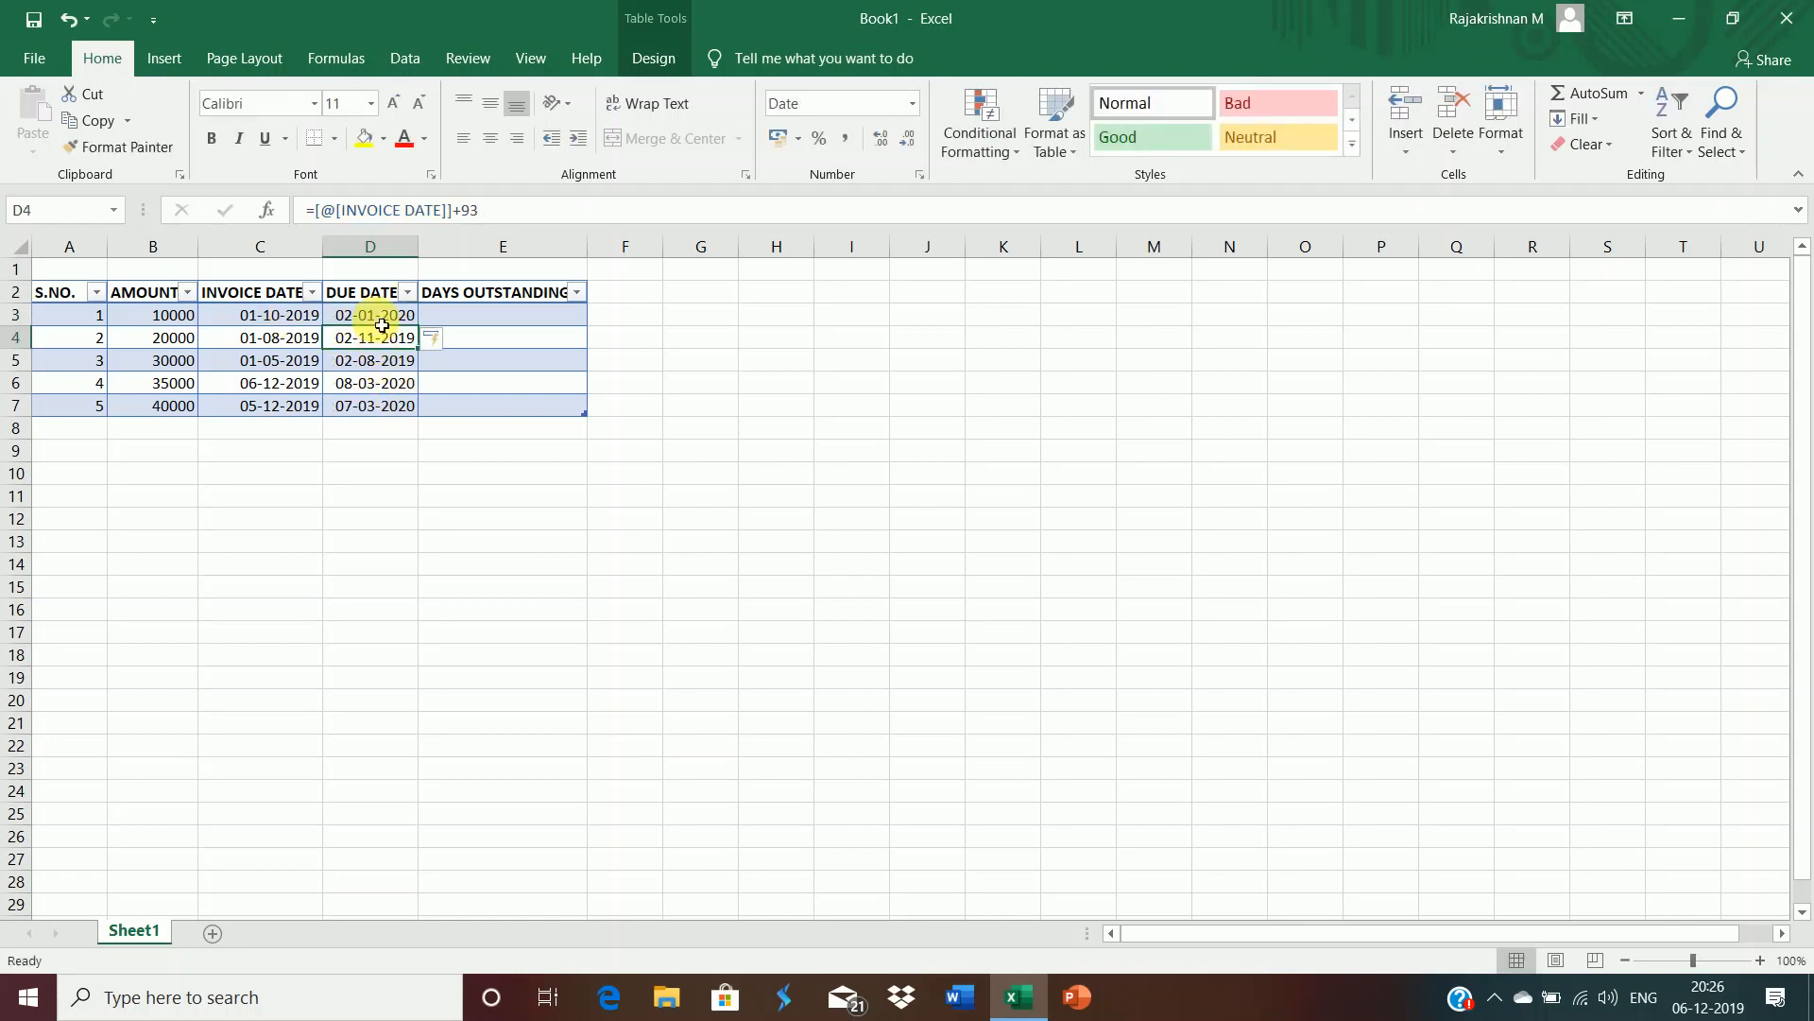
Step: Fill the DAYS OUTSTANDING column with the formula =TODAY()-[@[INVOICE DATE]], entered in E3
{"action": "left_click", "coordinate": [505, 322]}
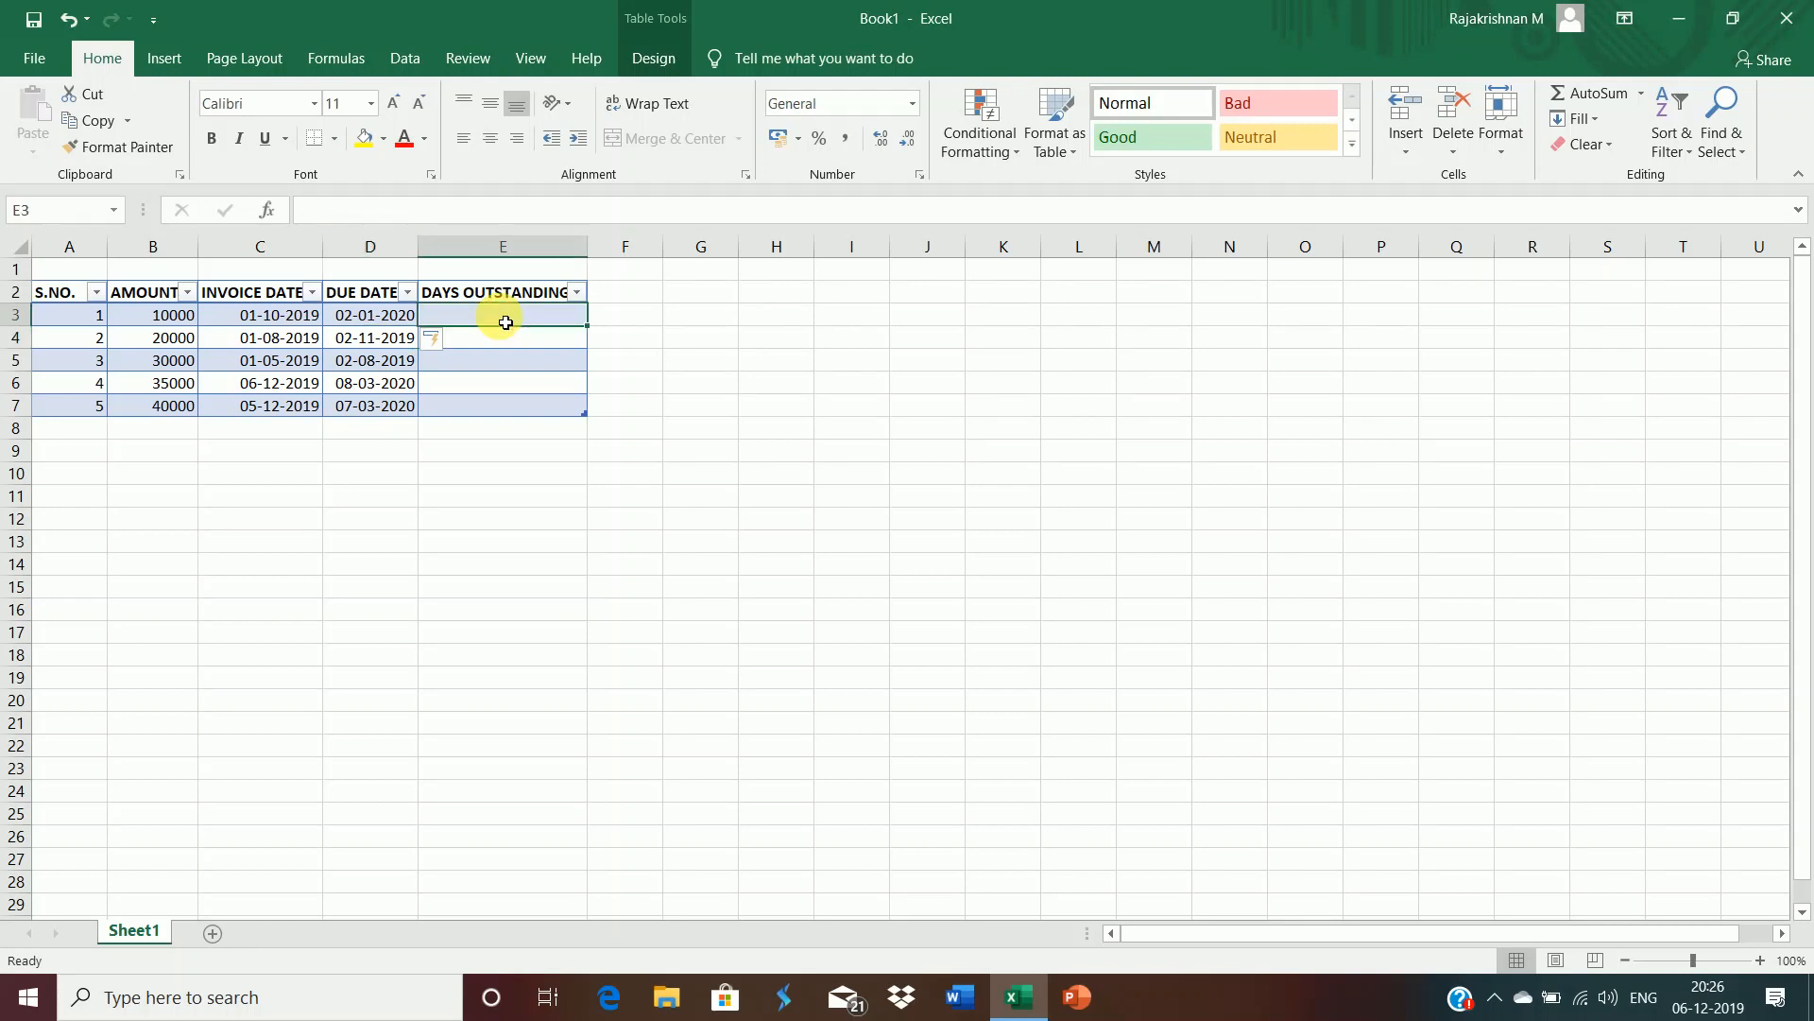
{"action": "type", "text": "=TODAY"}
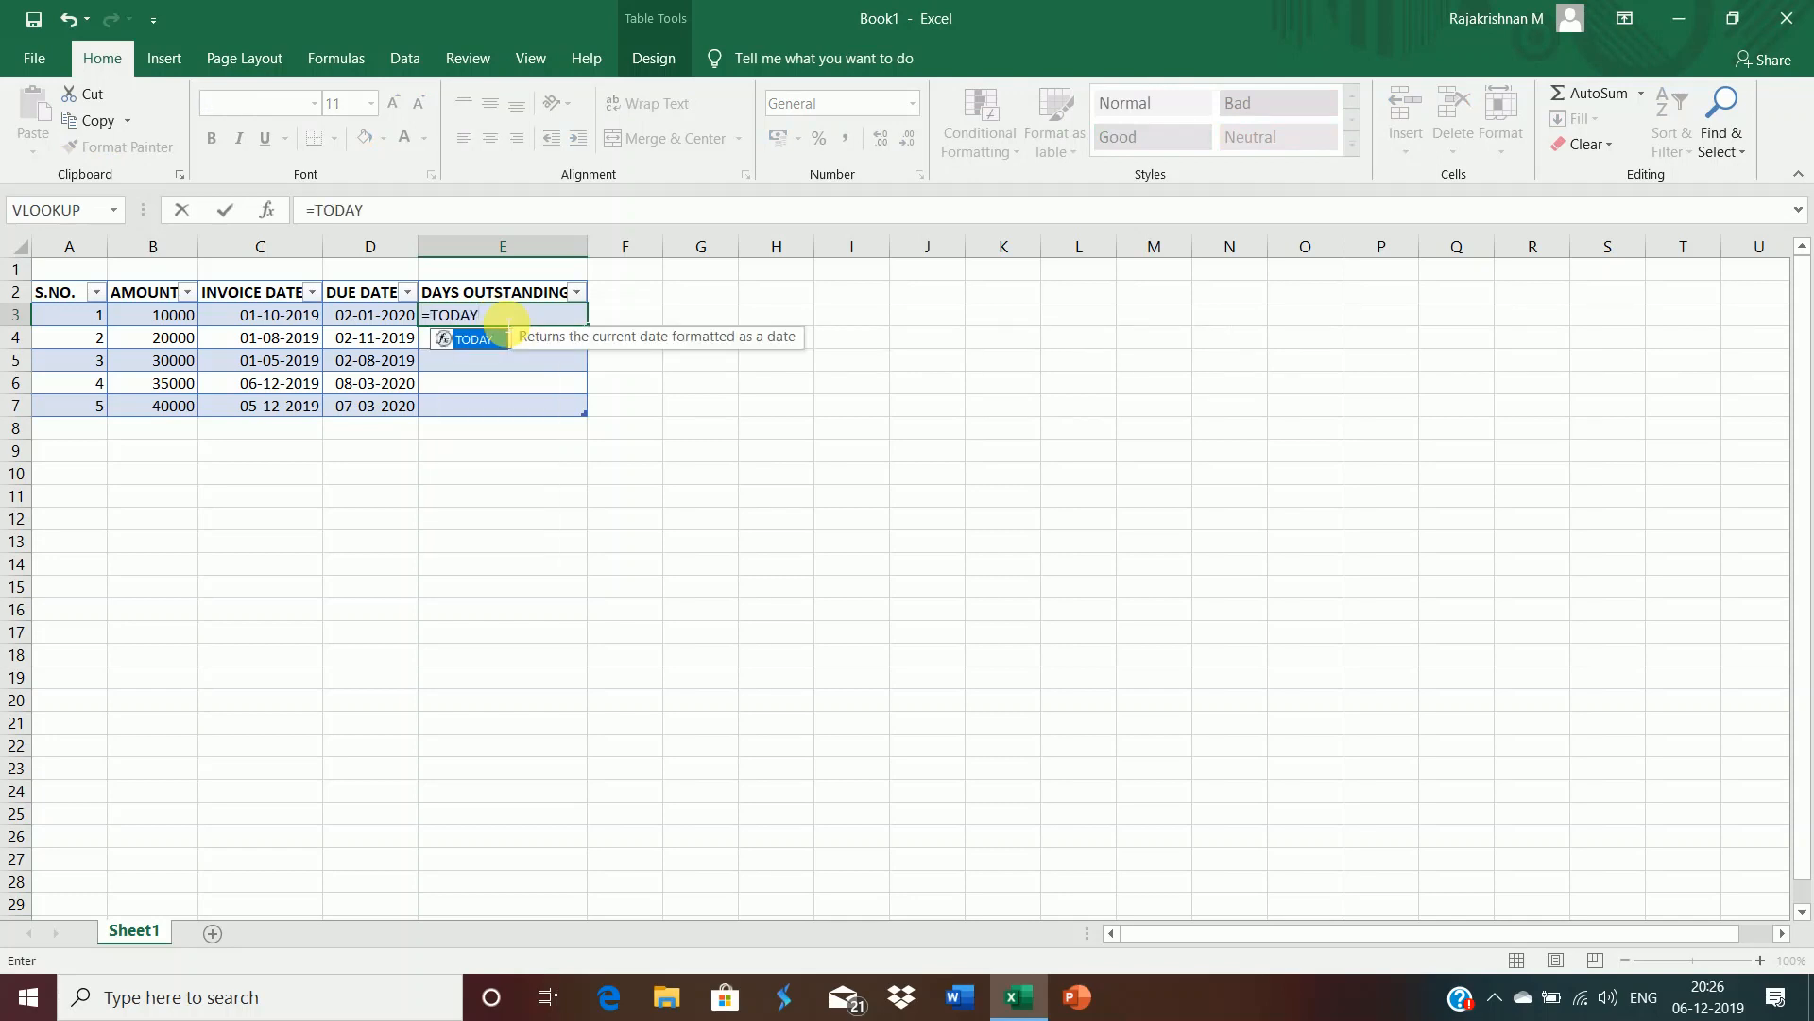
{"action": "type", "text": "()"}
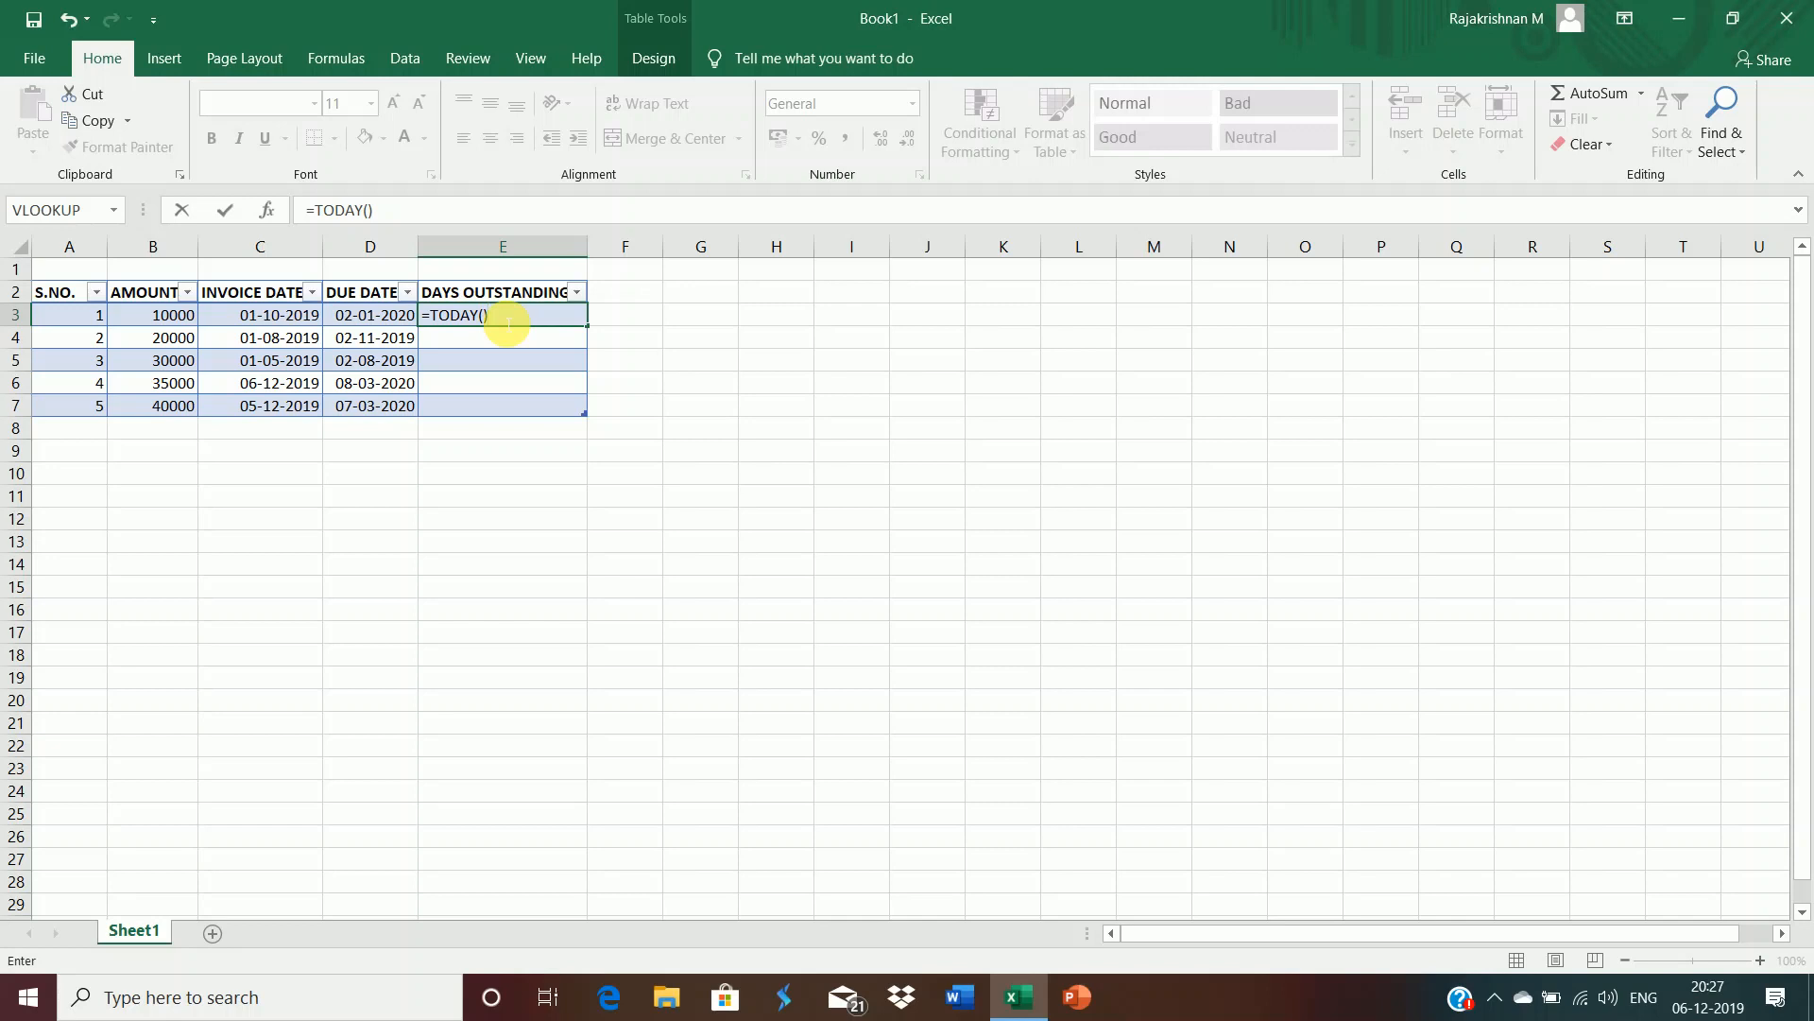
{"action": "type", "text": "-"}
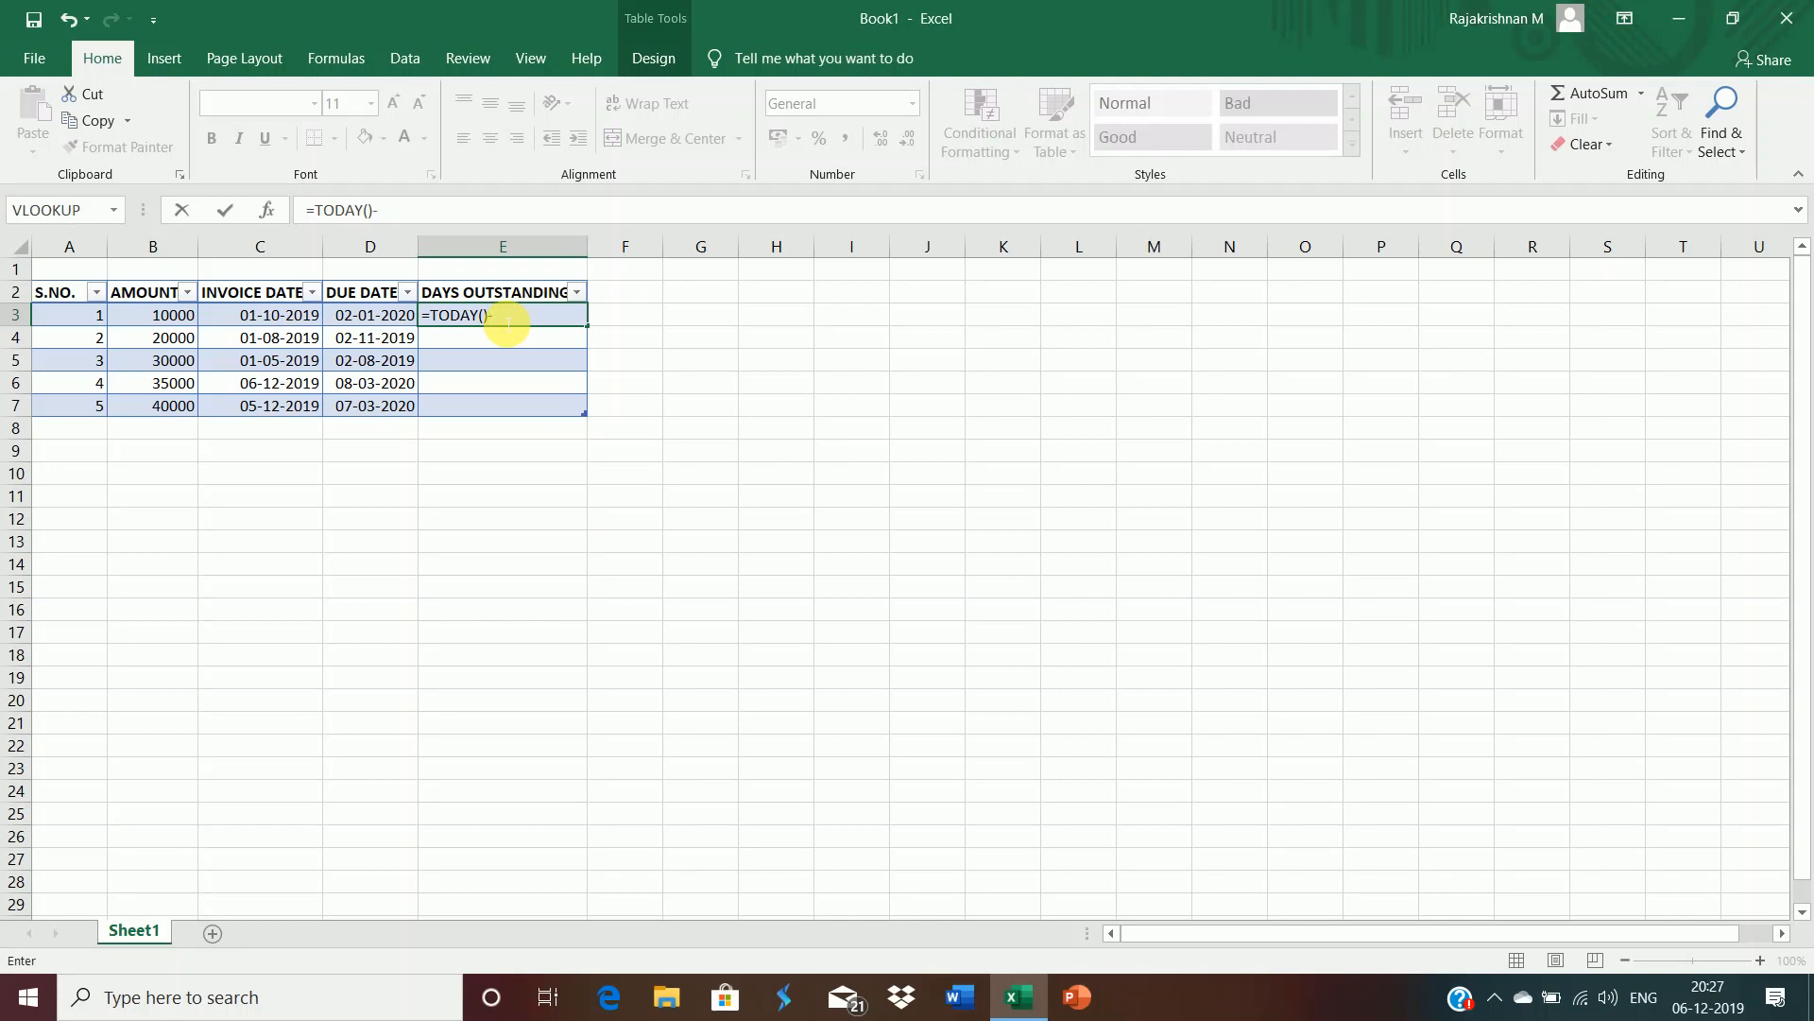
{"action": "left_click", "coordinate": [299, 318]}
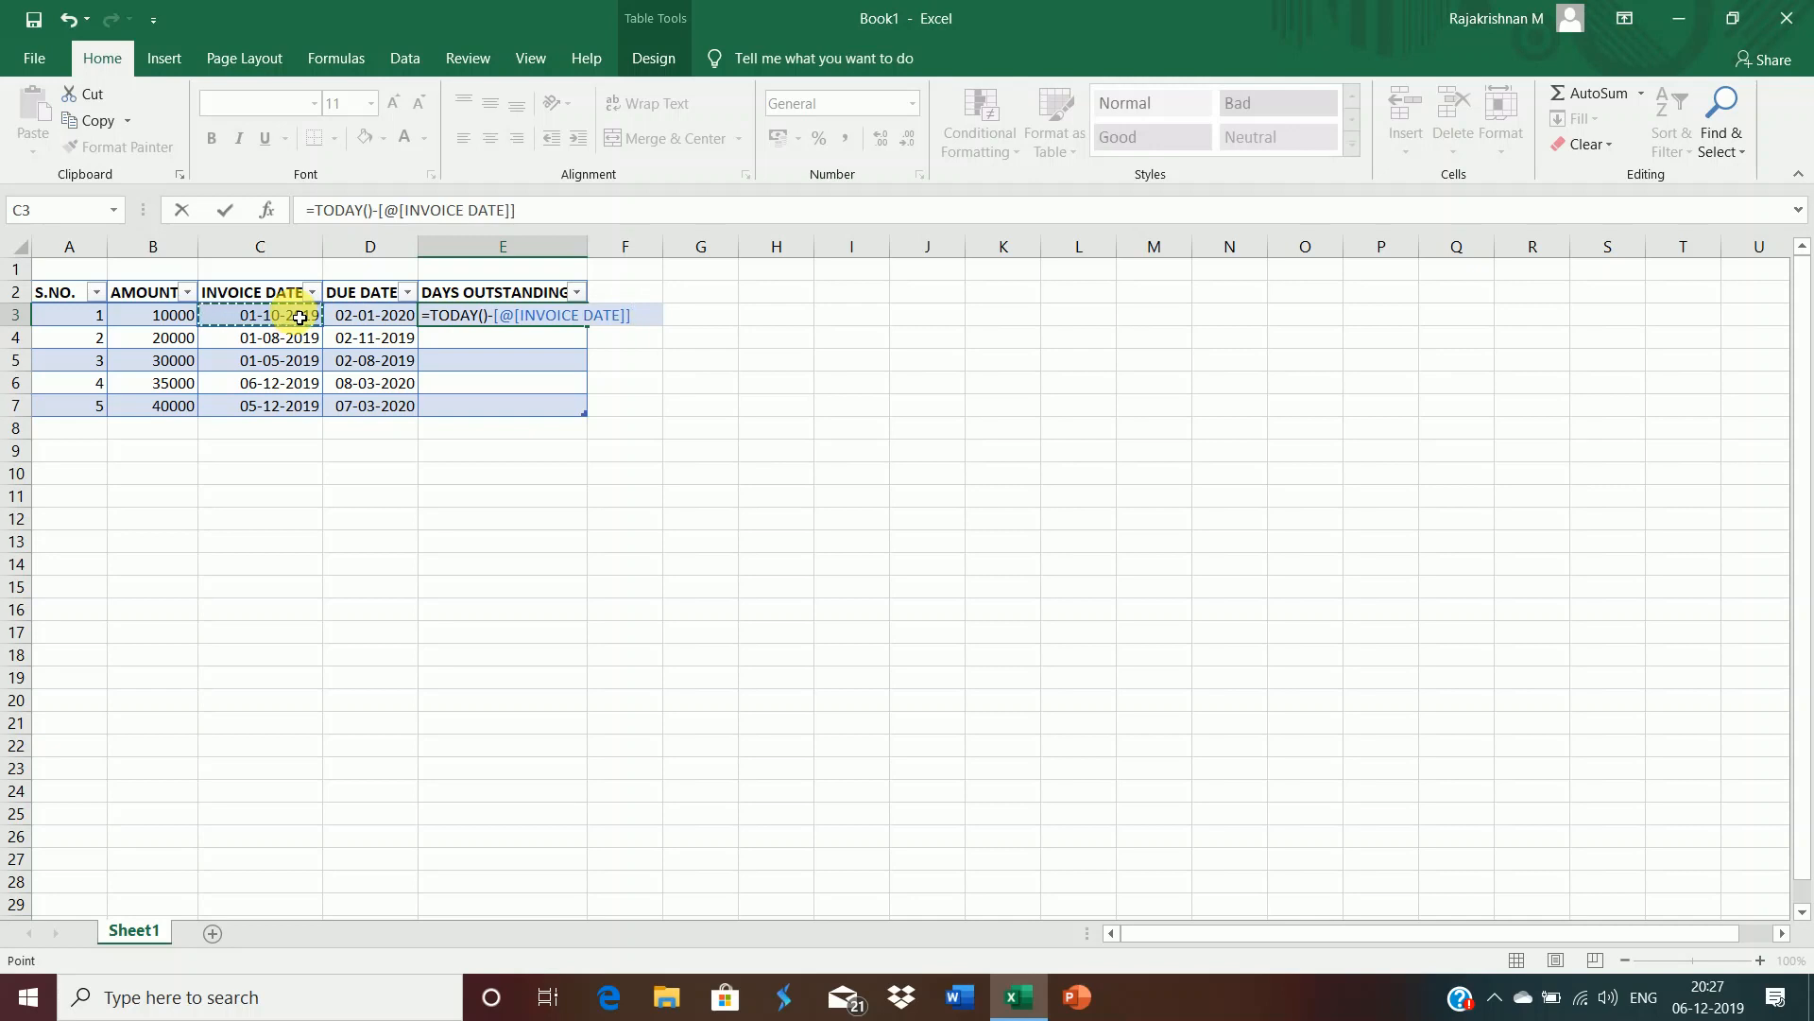
{"action": "key", "text": "Return"}
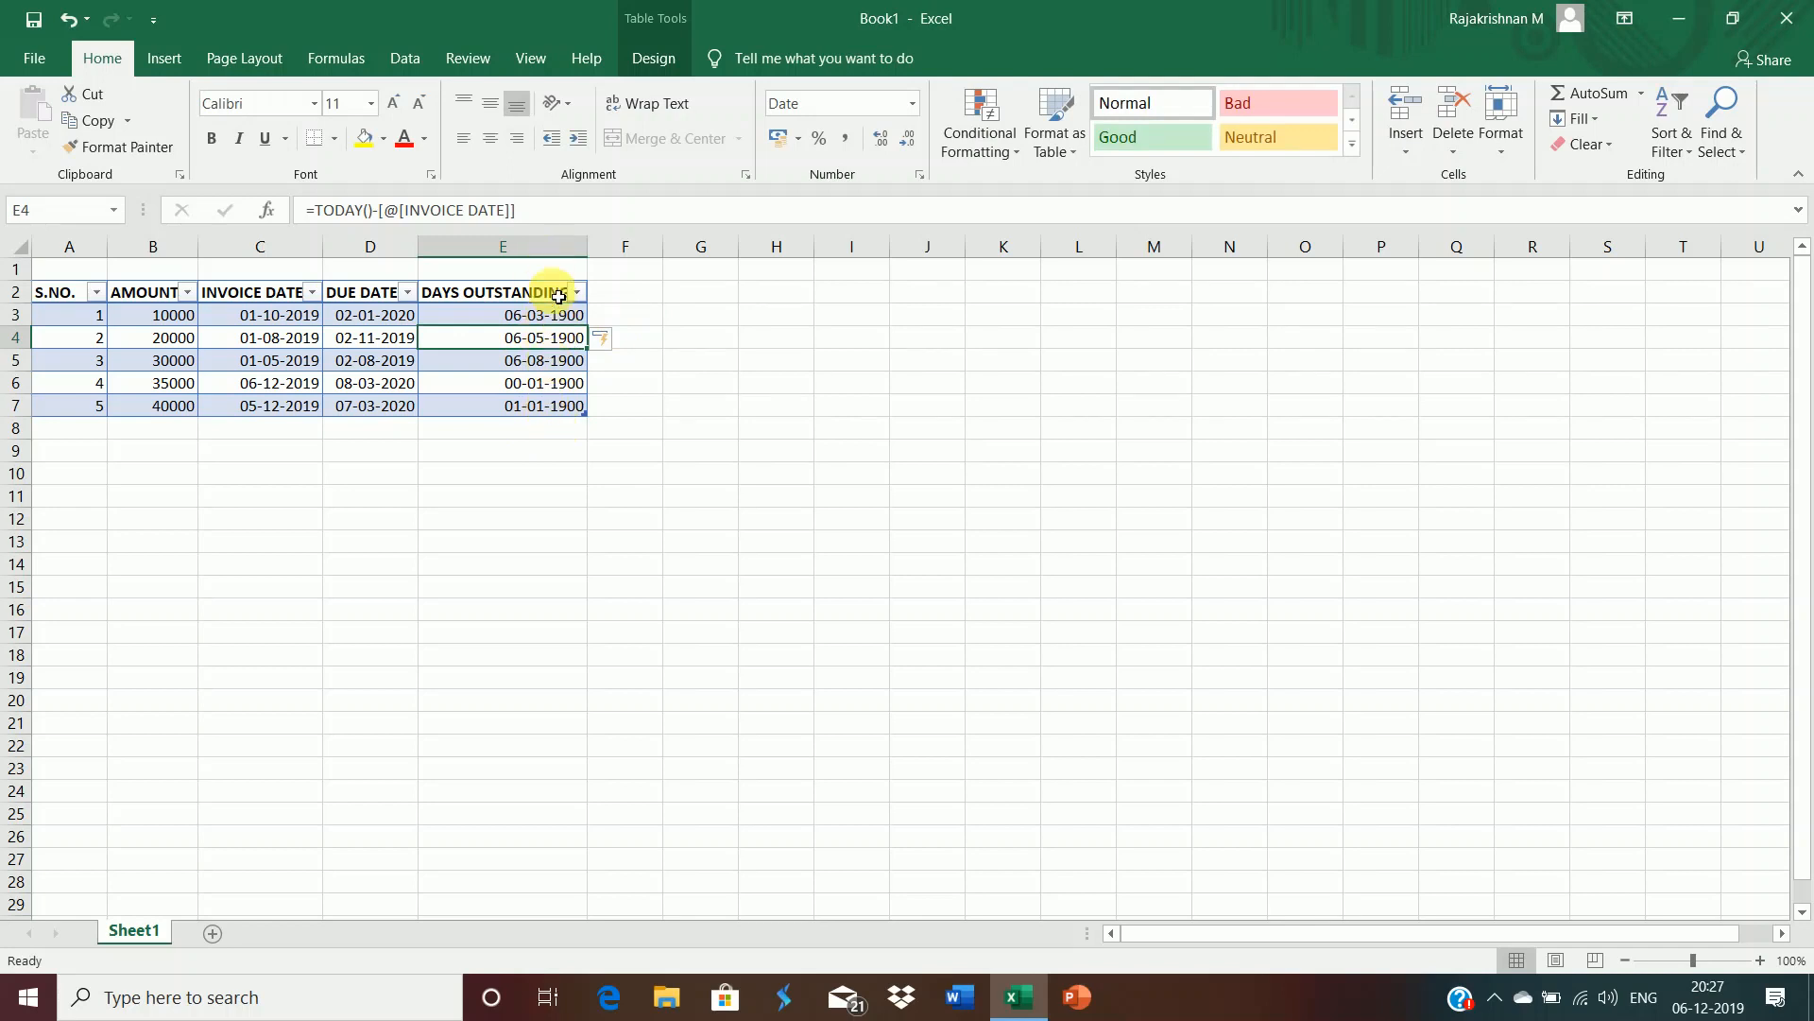
Step: Format the whole DAYS OUTSTANDING column E as Number with no decimal places
{"action": "left_click", "coordinate": [556, 251]}
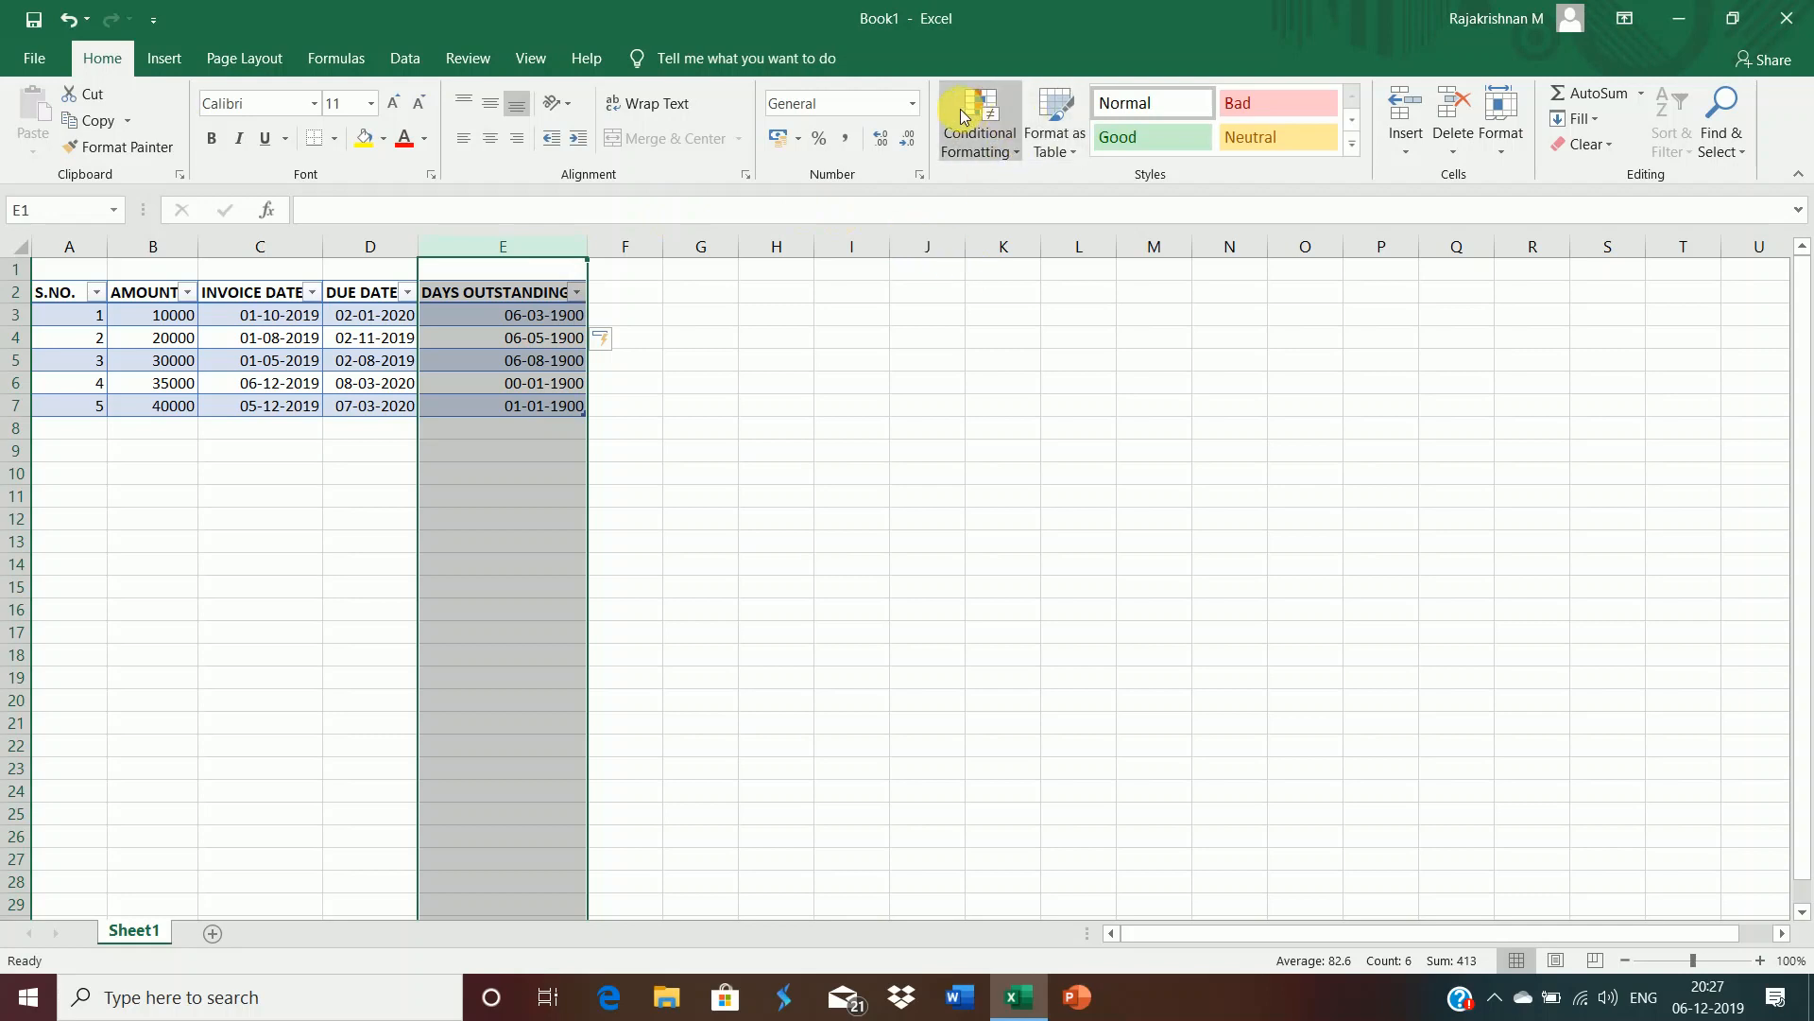
{"action": "left_click", "coordinate": [912, 105]}
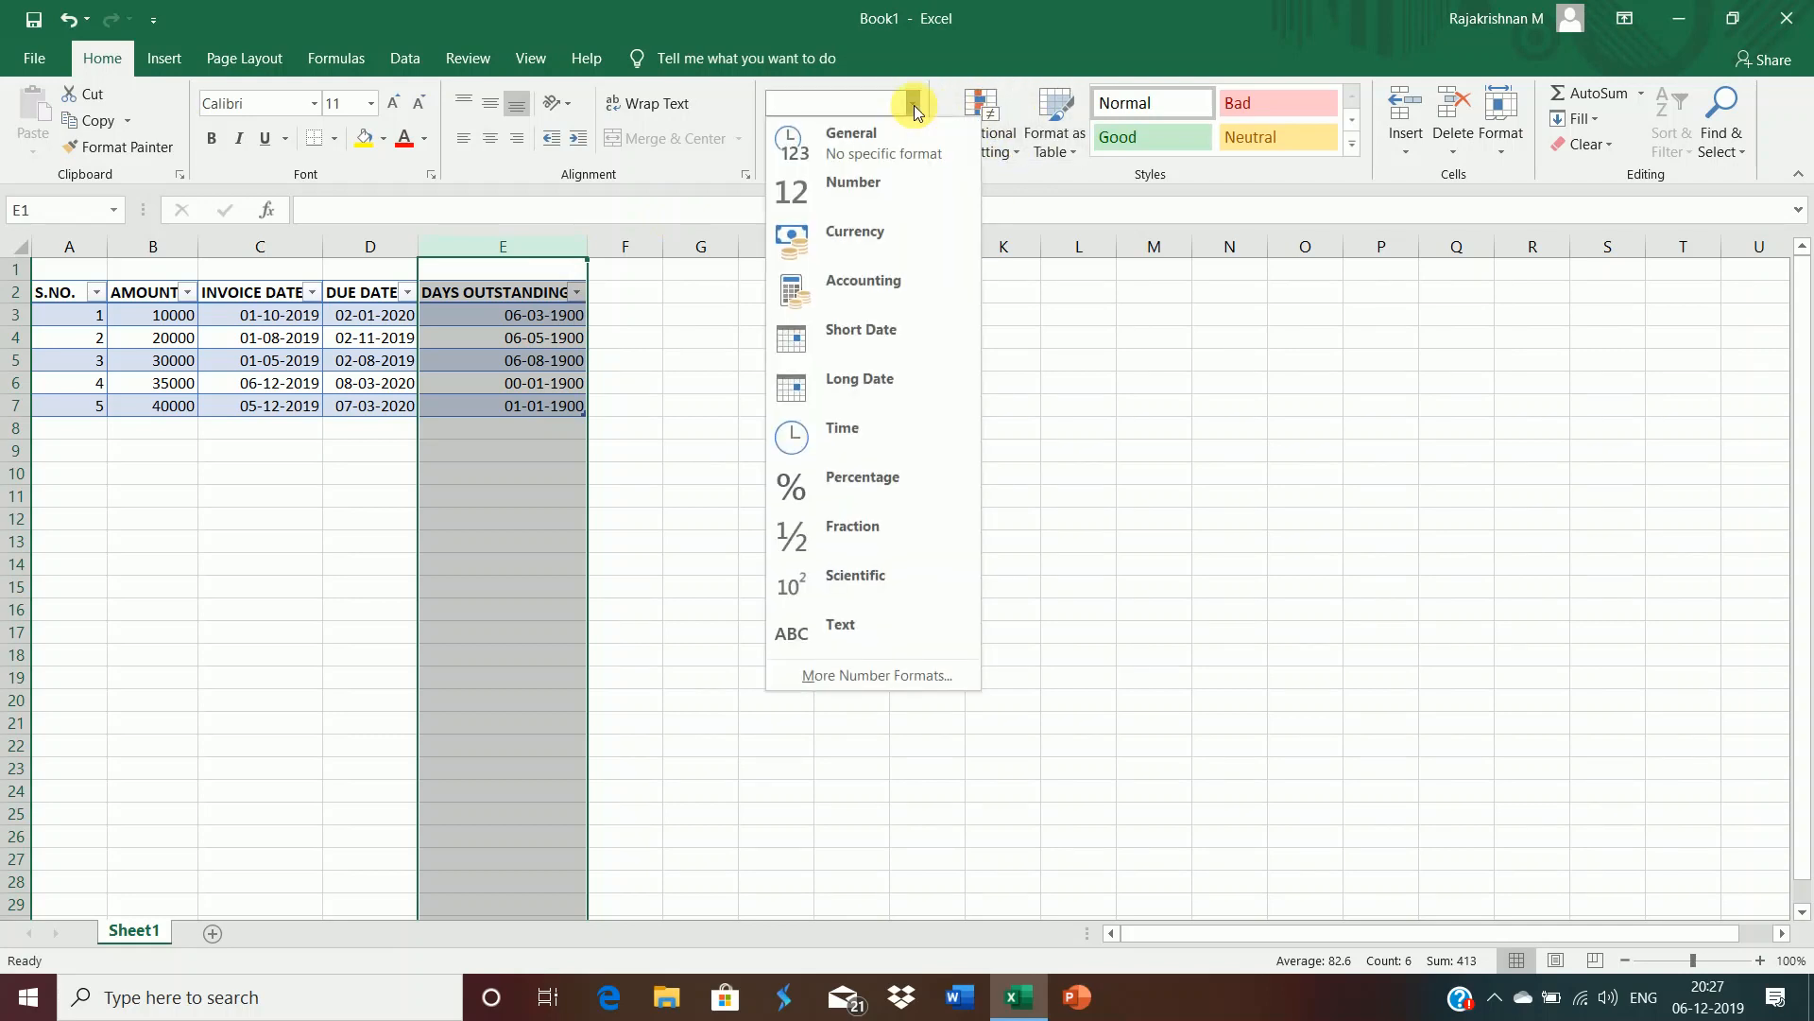
{"action": "left_click", "coordinate": [872, 190]}
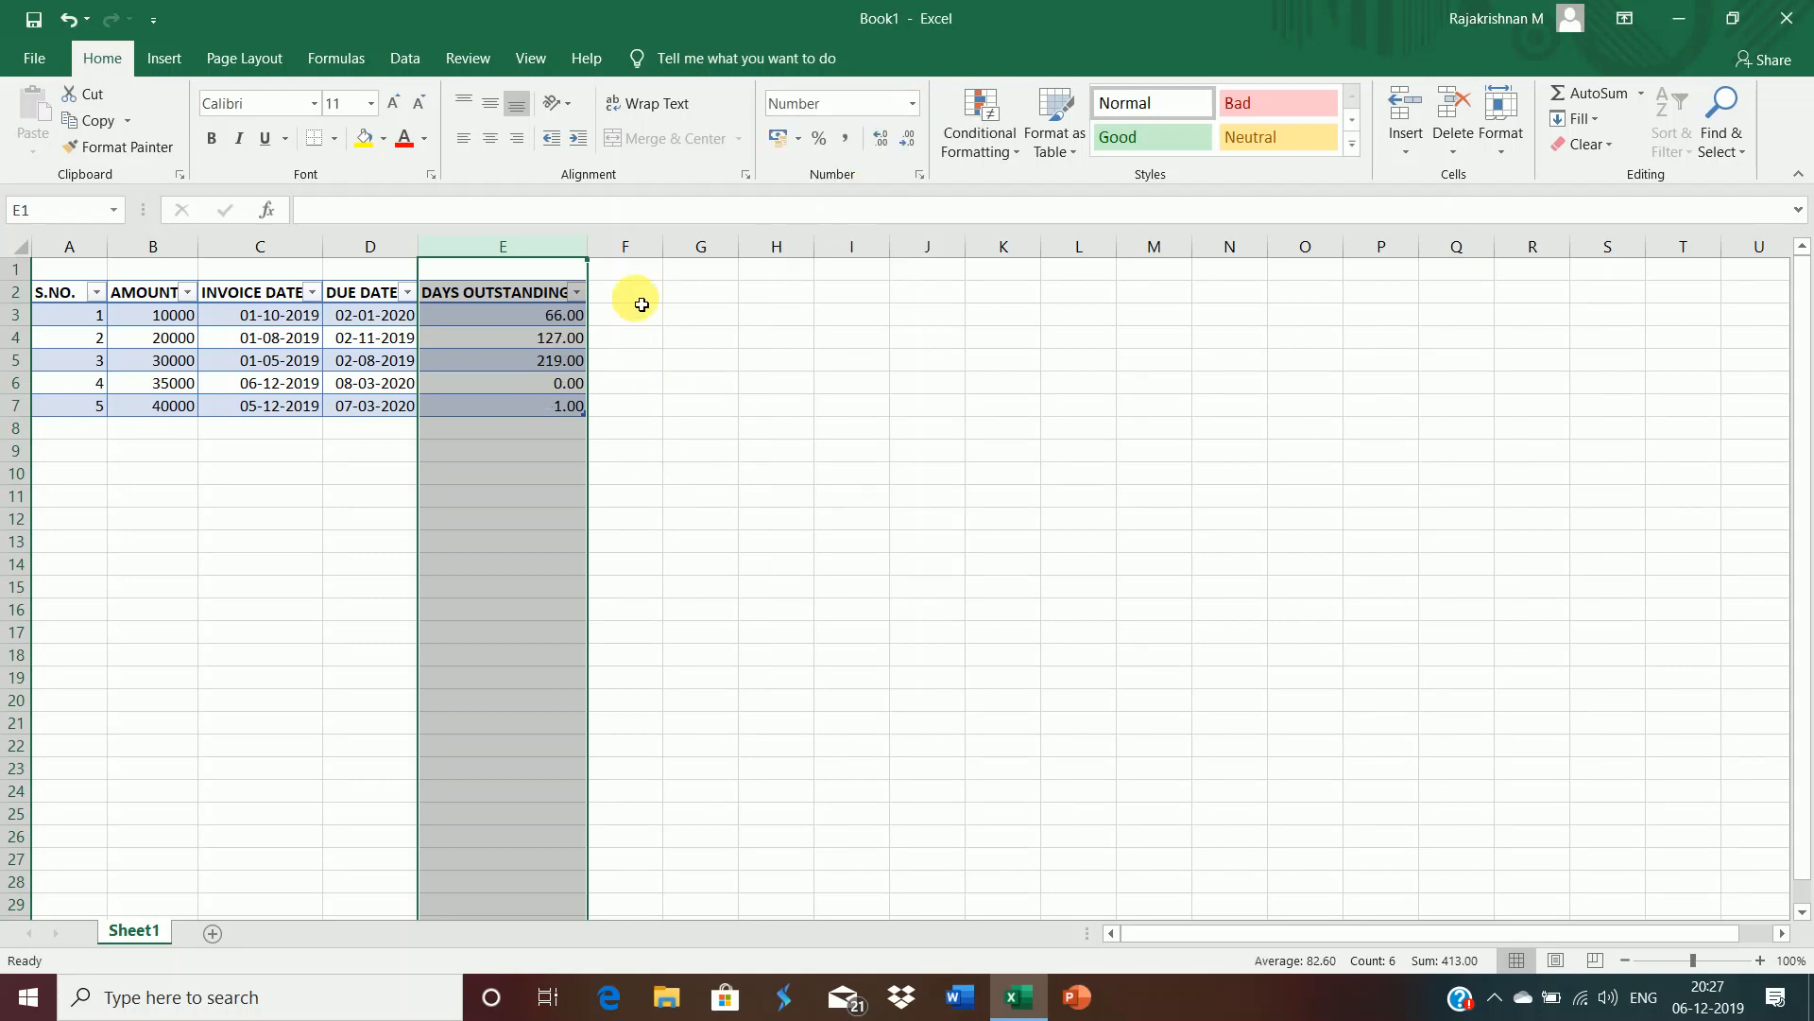
{"action": "left_click", "coordinate": [905, 143]}
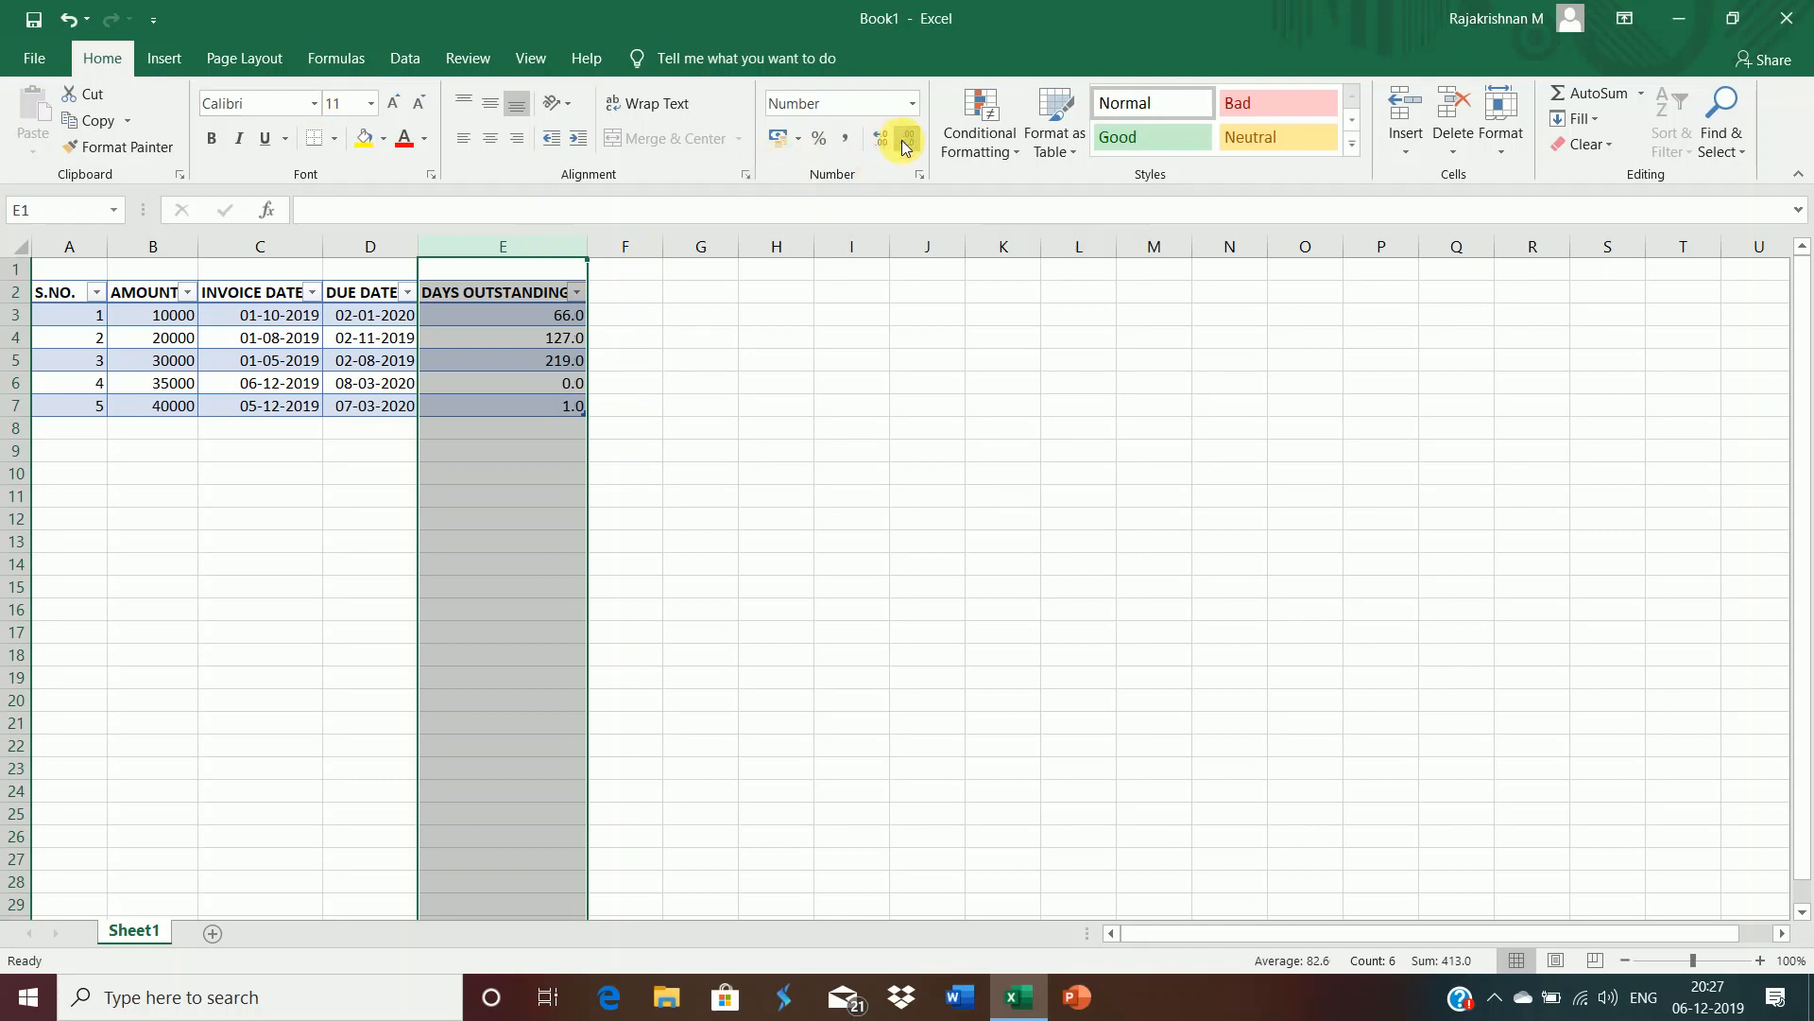
{"action": "left_click", "coordinate": [906, 144]}
{"action": "left_click", "coordinate": [693, 525]}
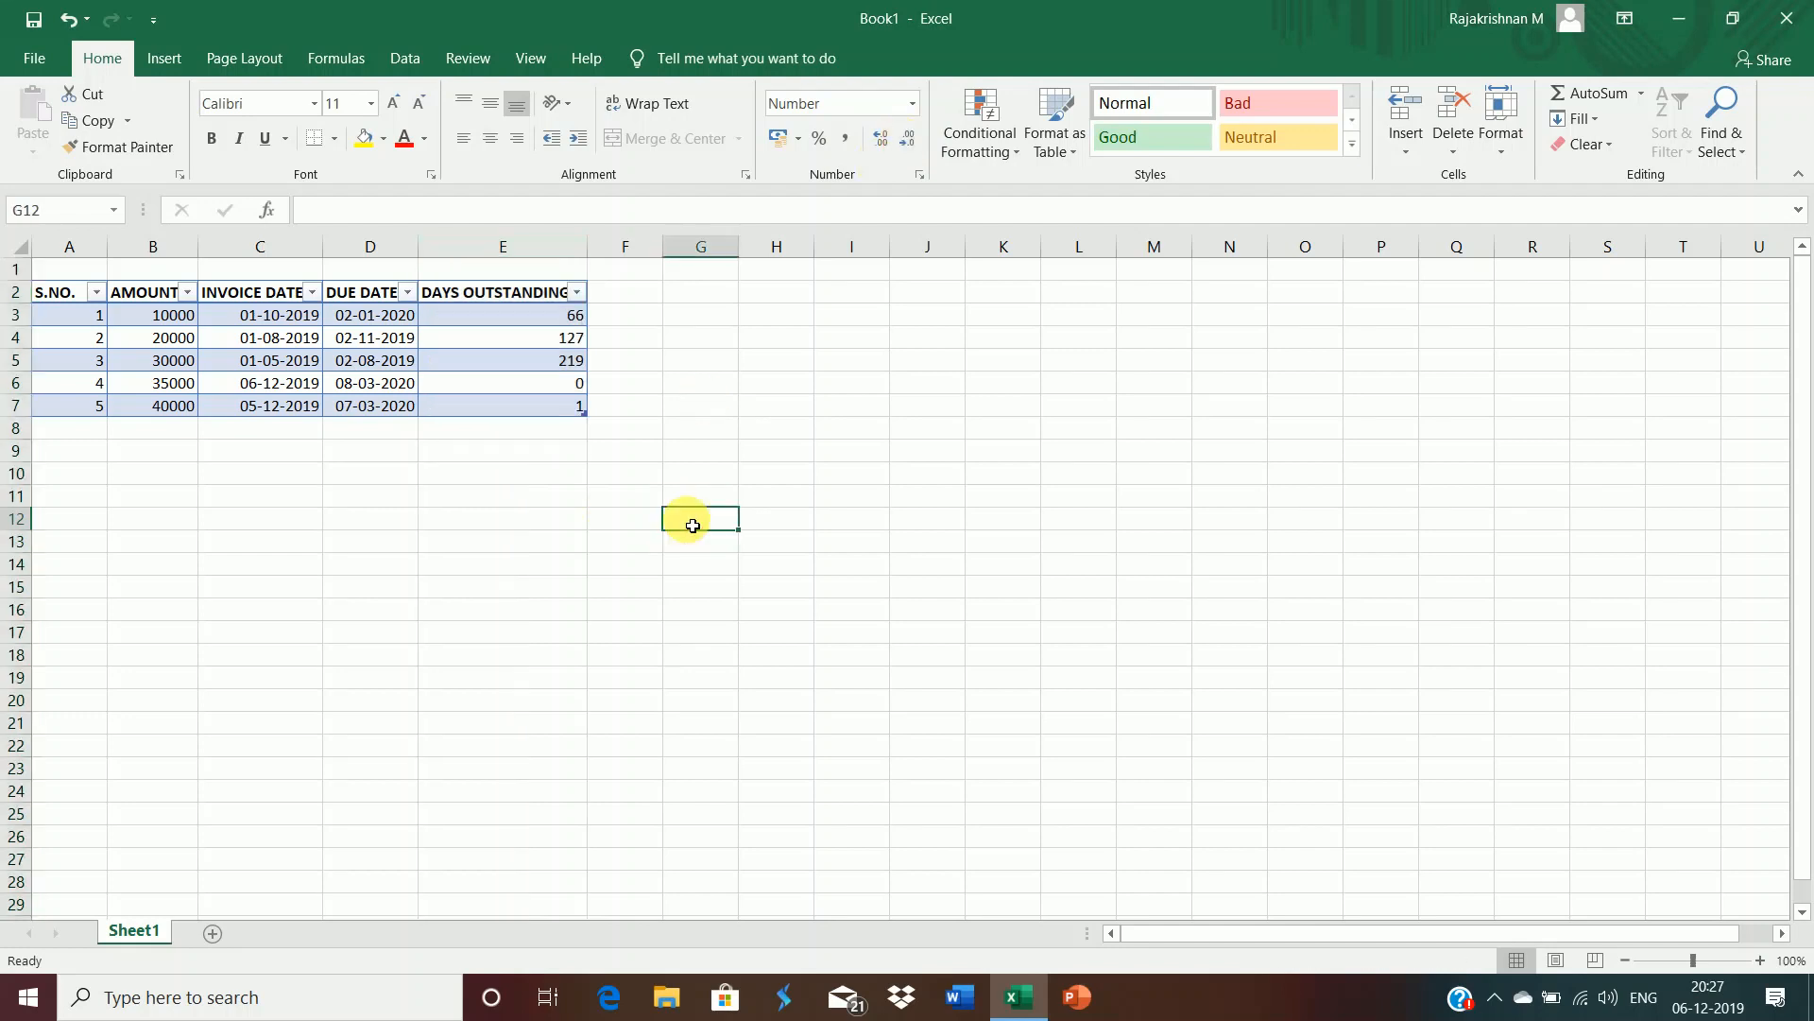